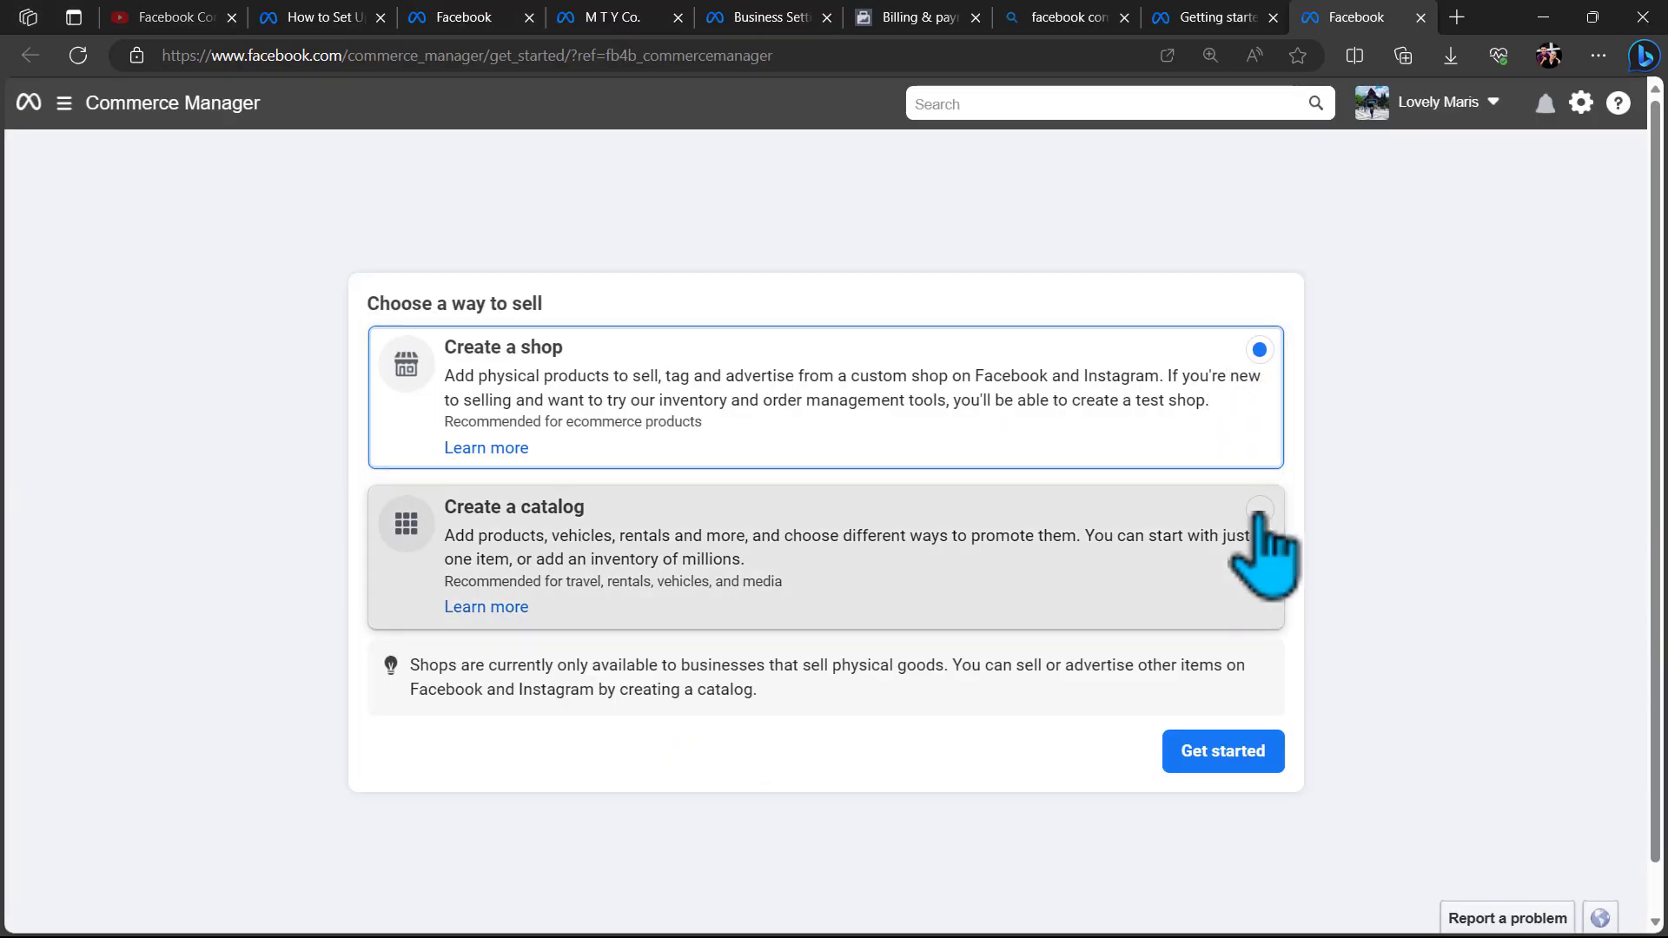
Compare the catalog and shop selling options, then view the default checkout method settings.
{"action": "left_click", "coordinate": [1259, 513]}
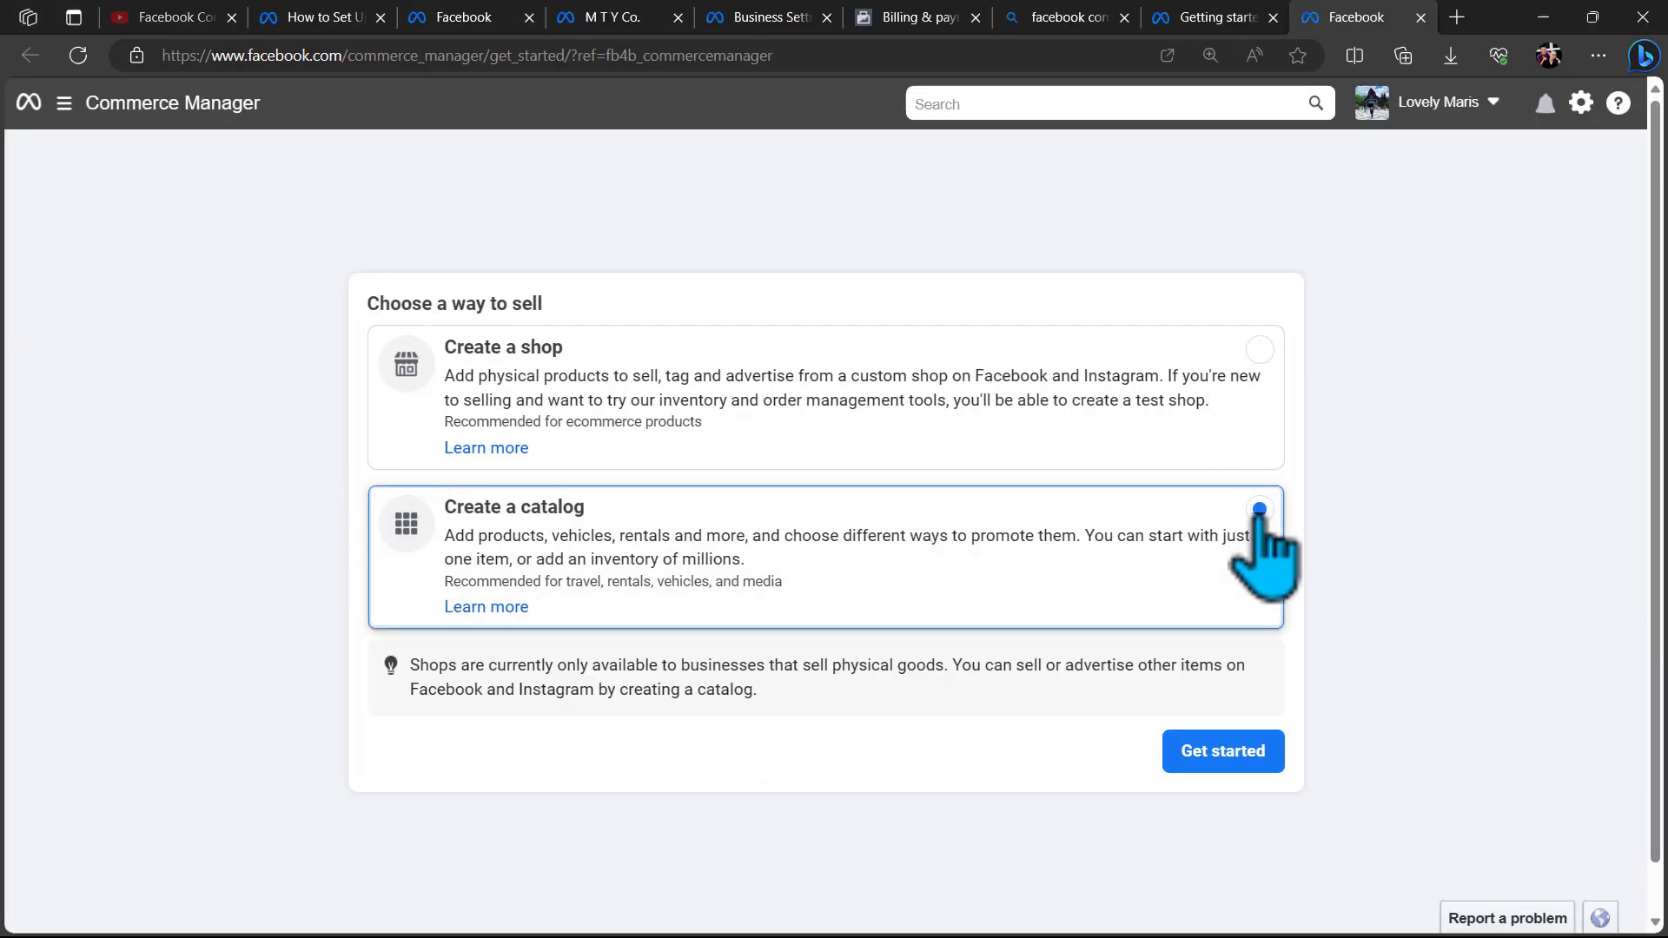
{"action": "left_click", "coordinate": [1259, 350]}
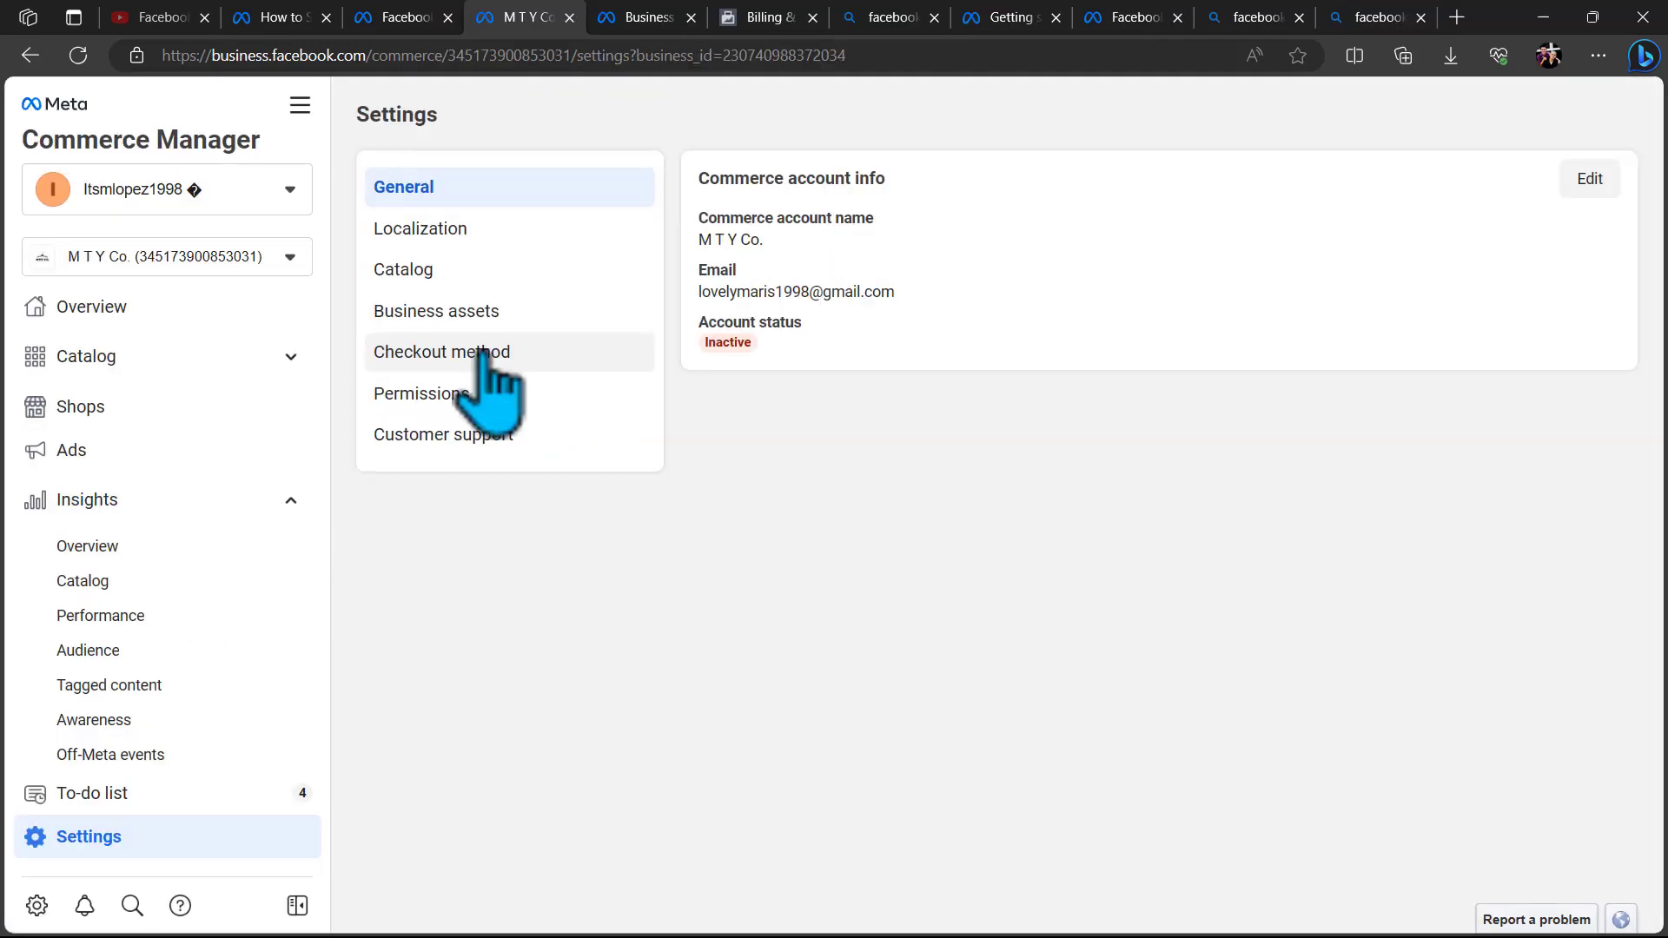
{"action": "left_click", "coordinate": [482, 349]}
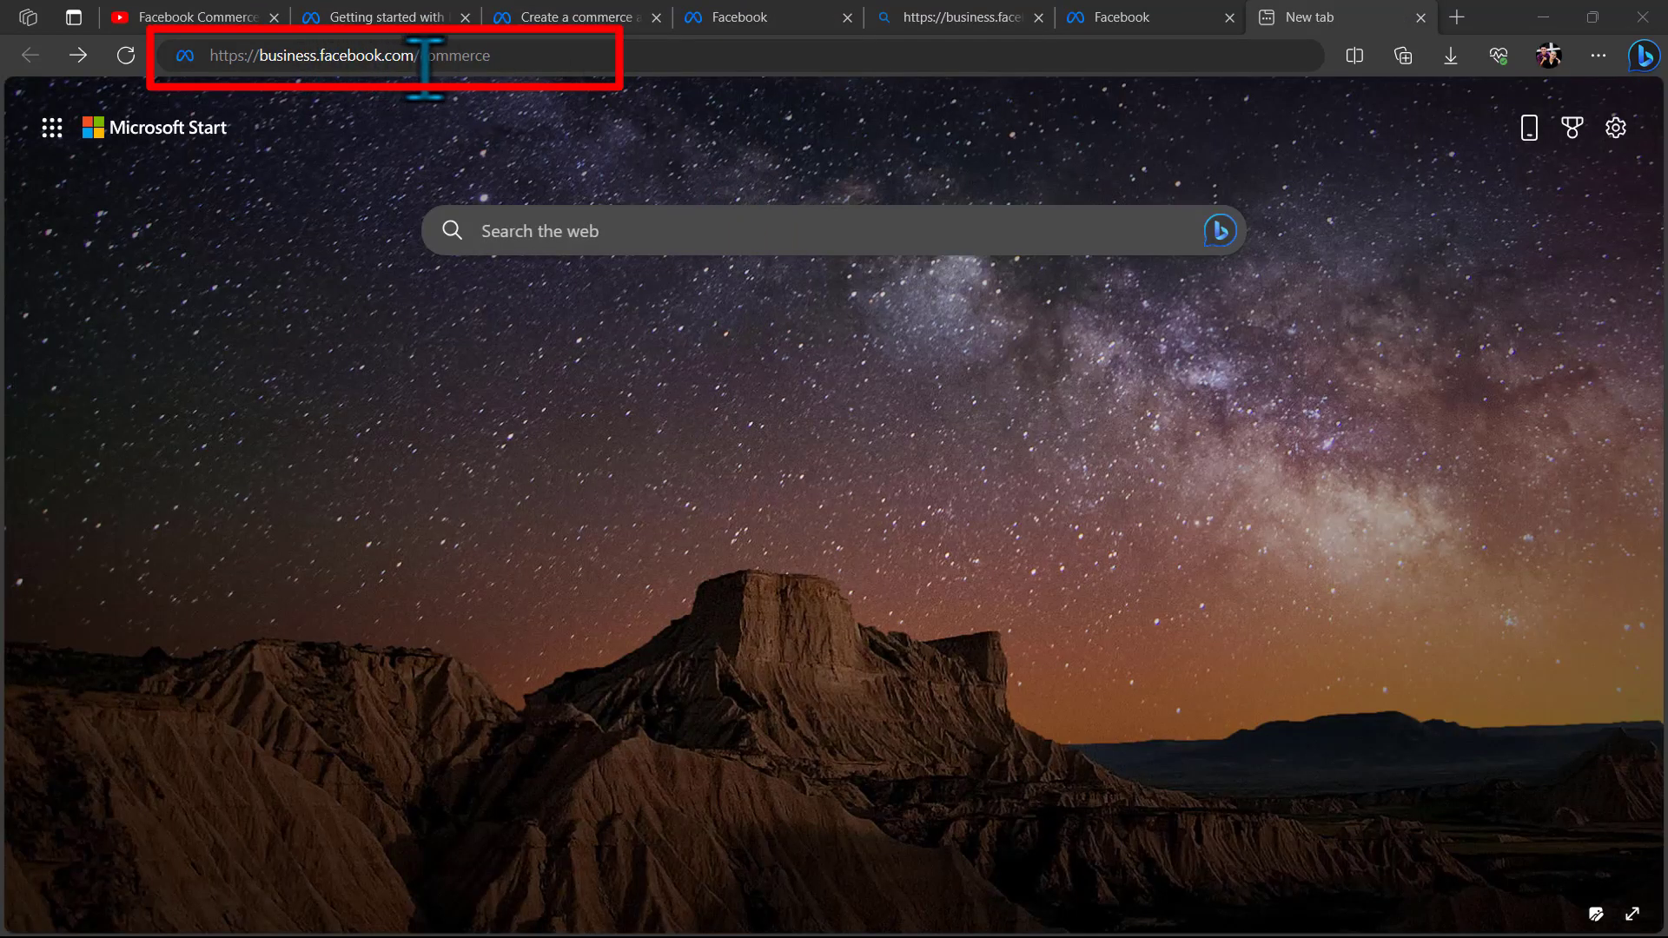
Load Commerce Manager and switch to the business account holding the M T Y Co. commerce account.
{"action": "key", "text": "Return"}
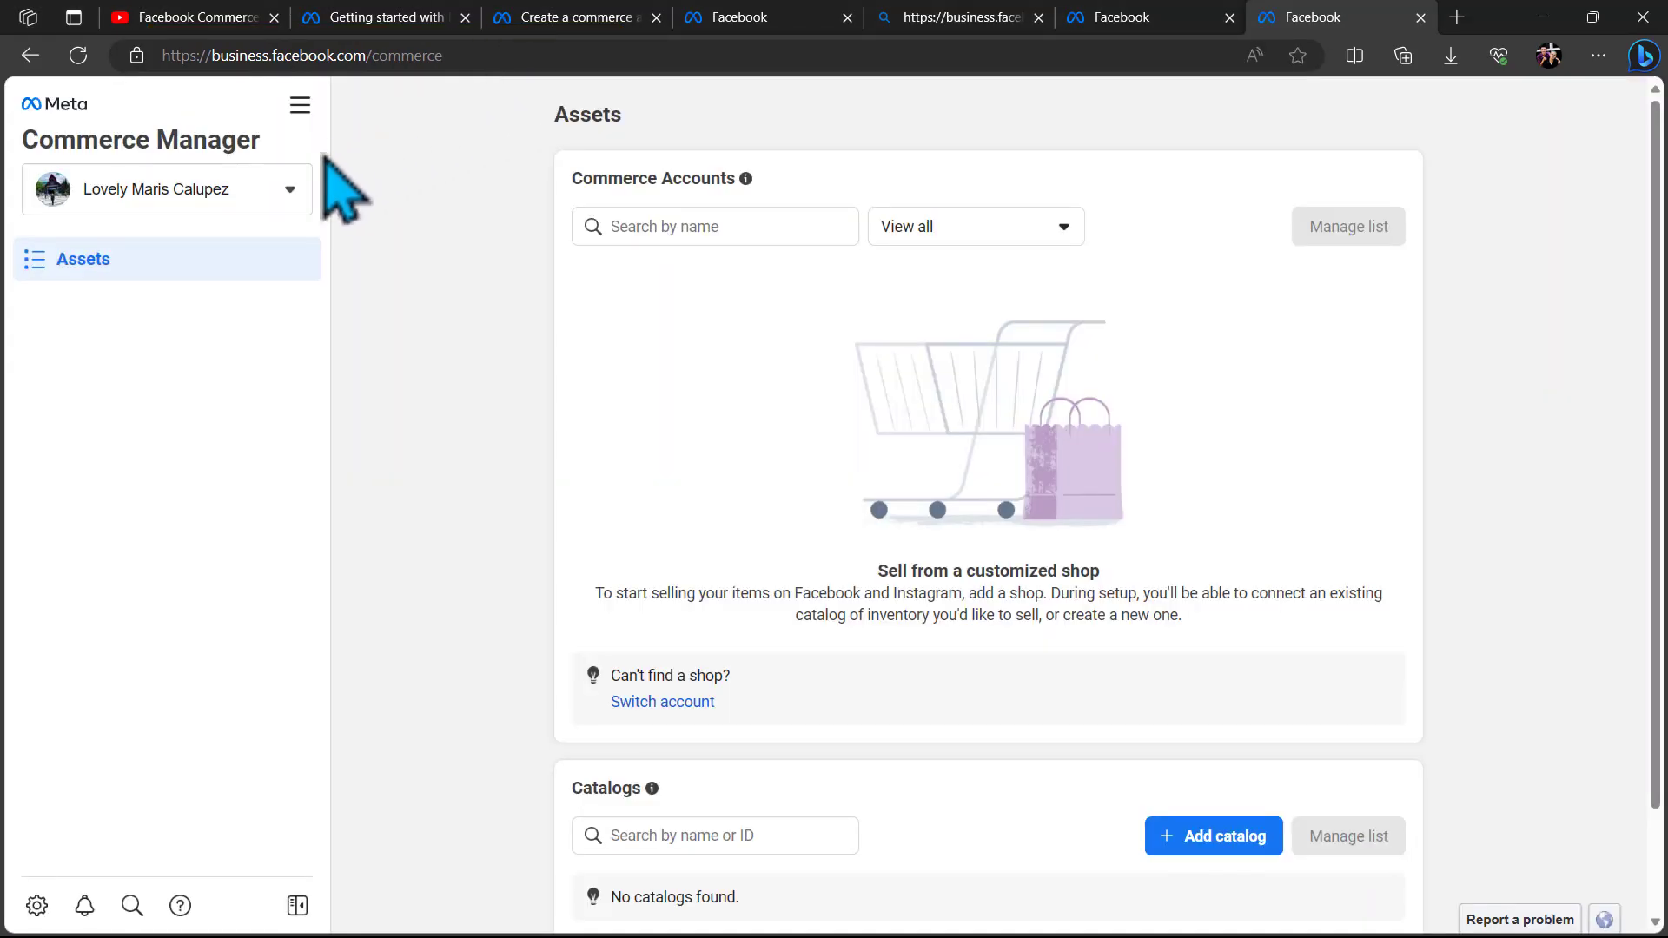
{"action": "left_click", "coordinate": [287, 189]}
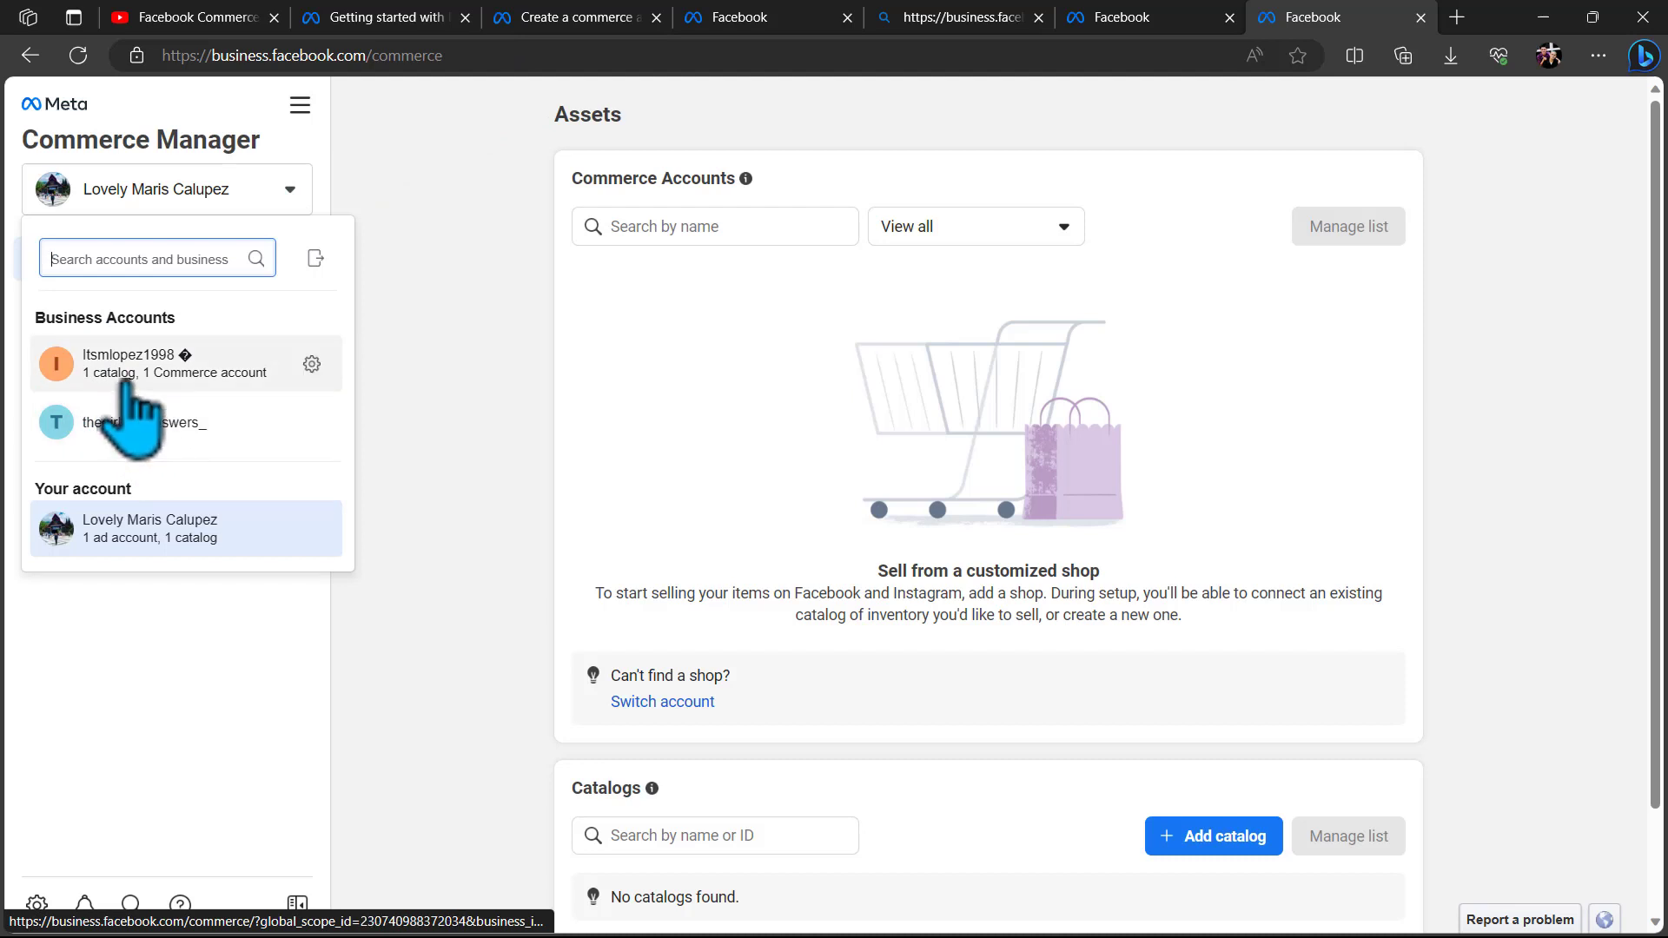
{"action": "left_click", "coordinate": [131, 408]}
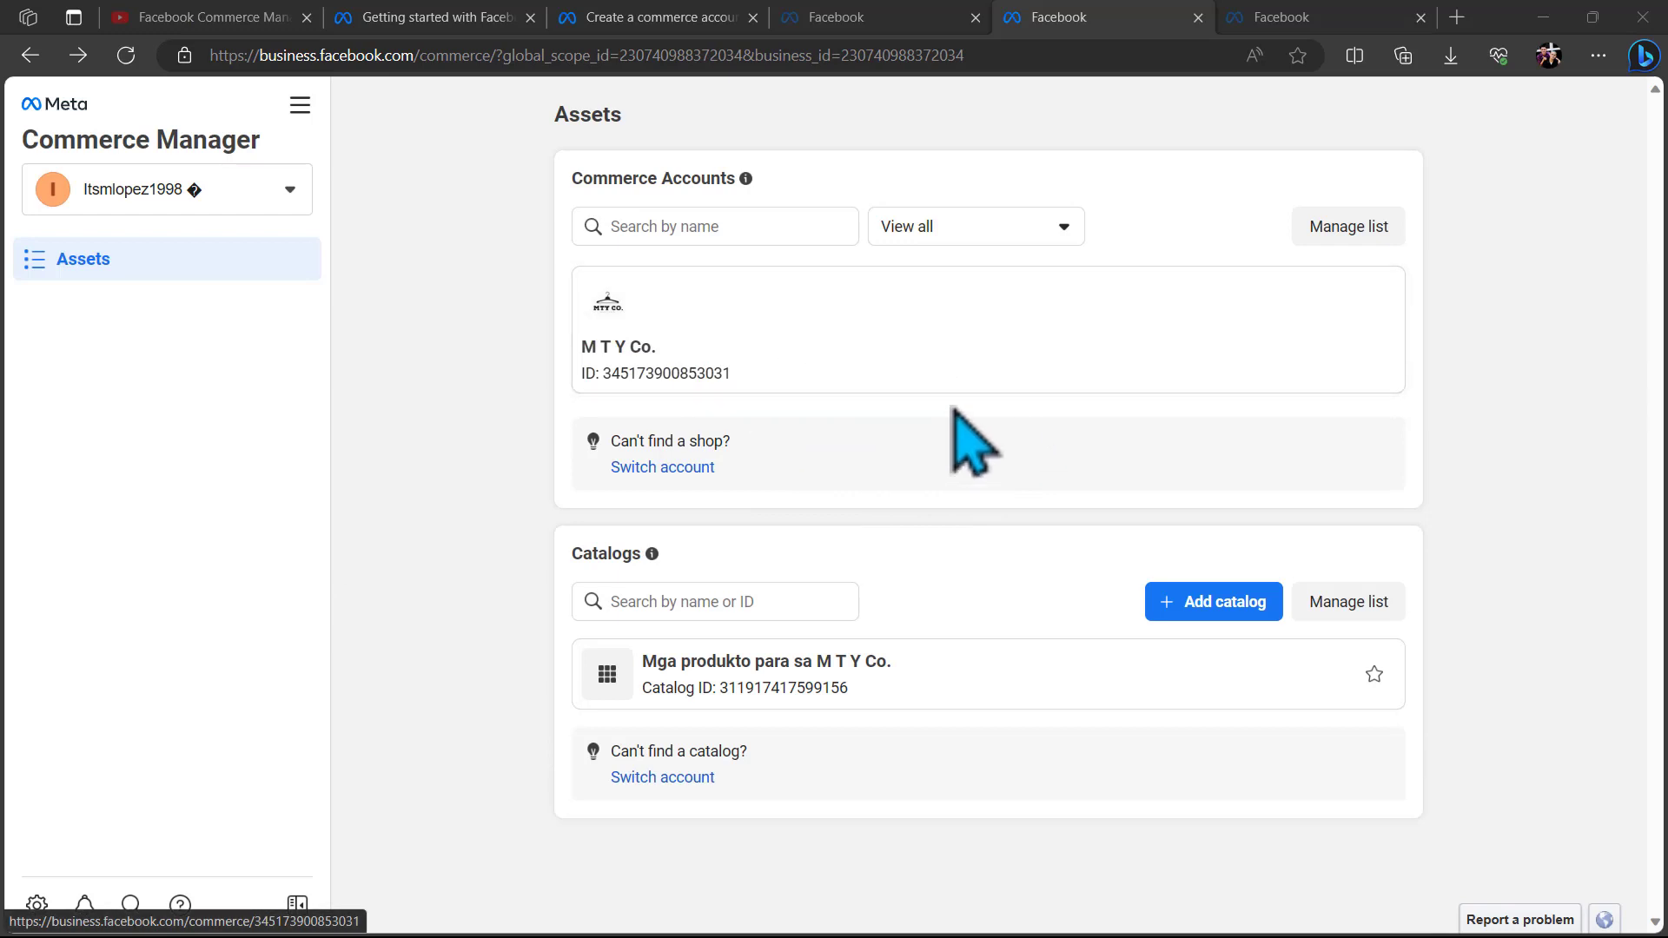
{"action": "left_click", "coordinate": [746, 240]}
{"action": "type", "text": "Mty"}
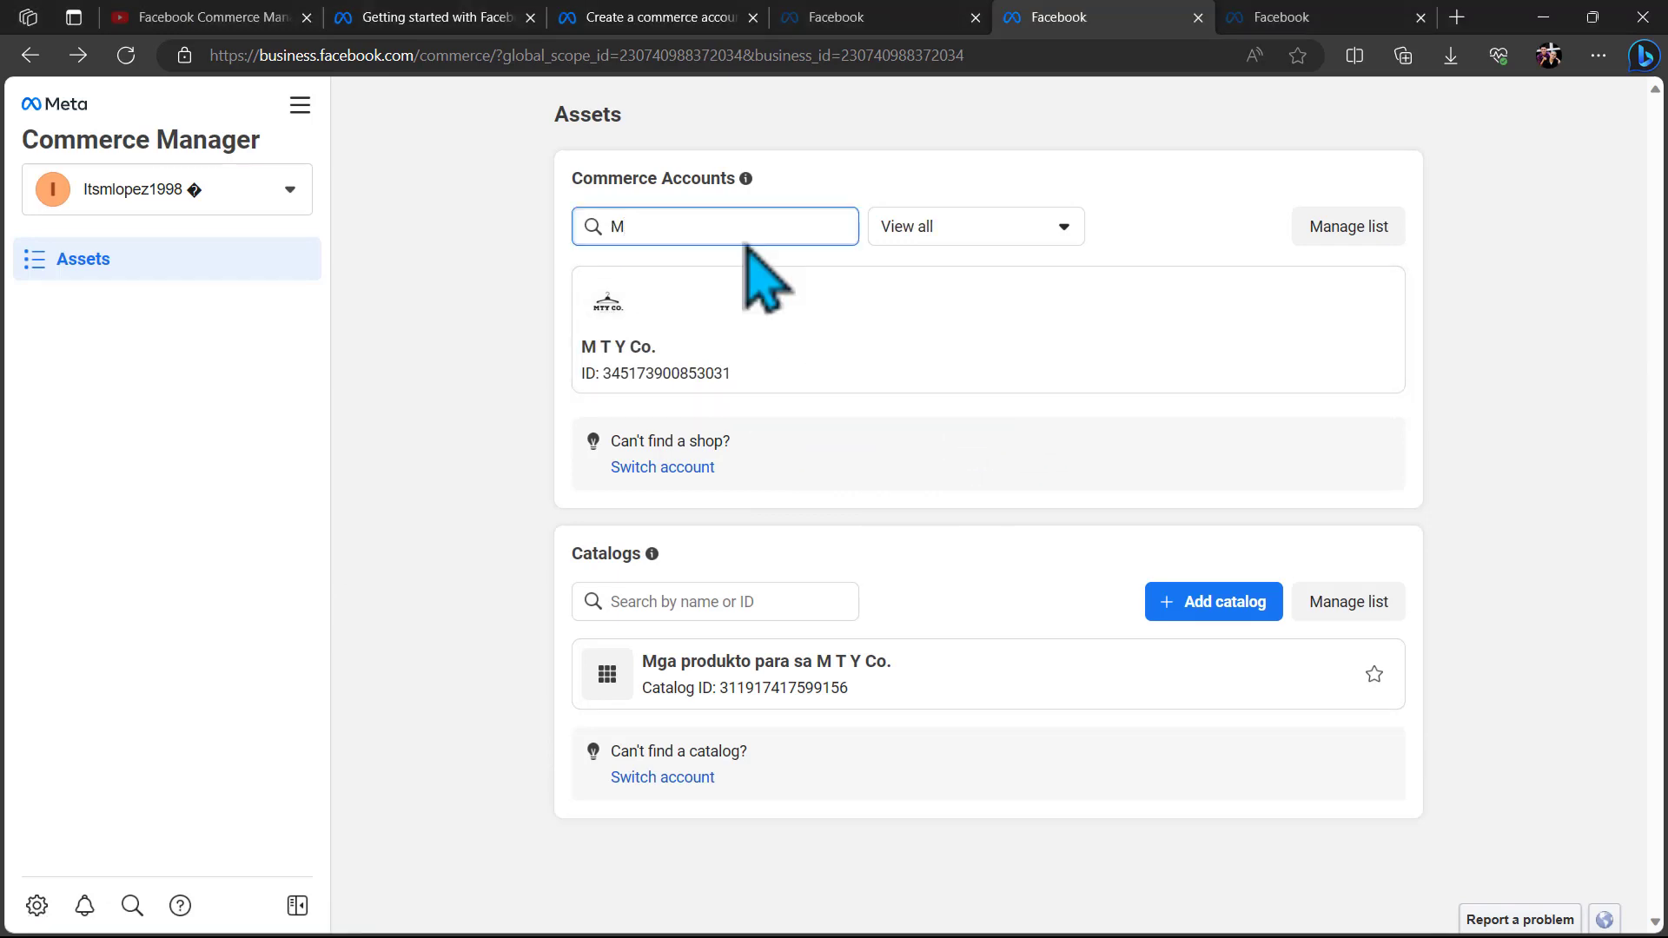
{"action": "key", "text": "BackSpace"}
{"action": "key", "text": "BackSpace"}
{"action": "key", "text": "BackSpace"}
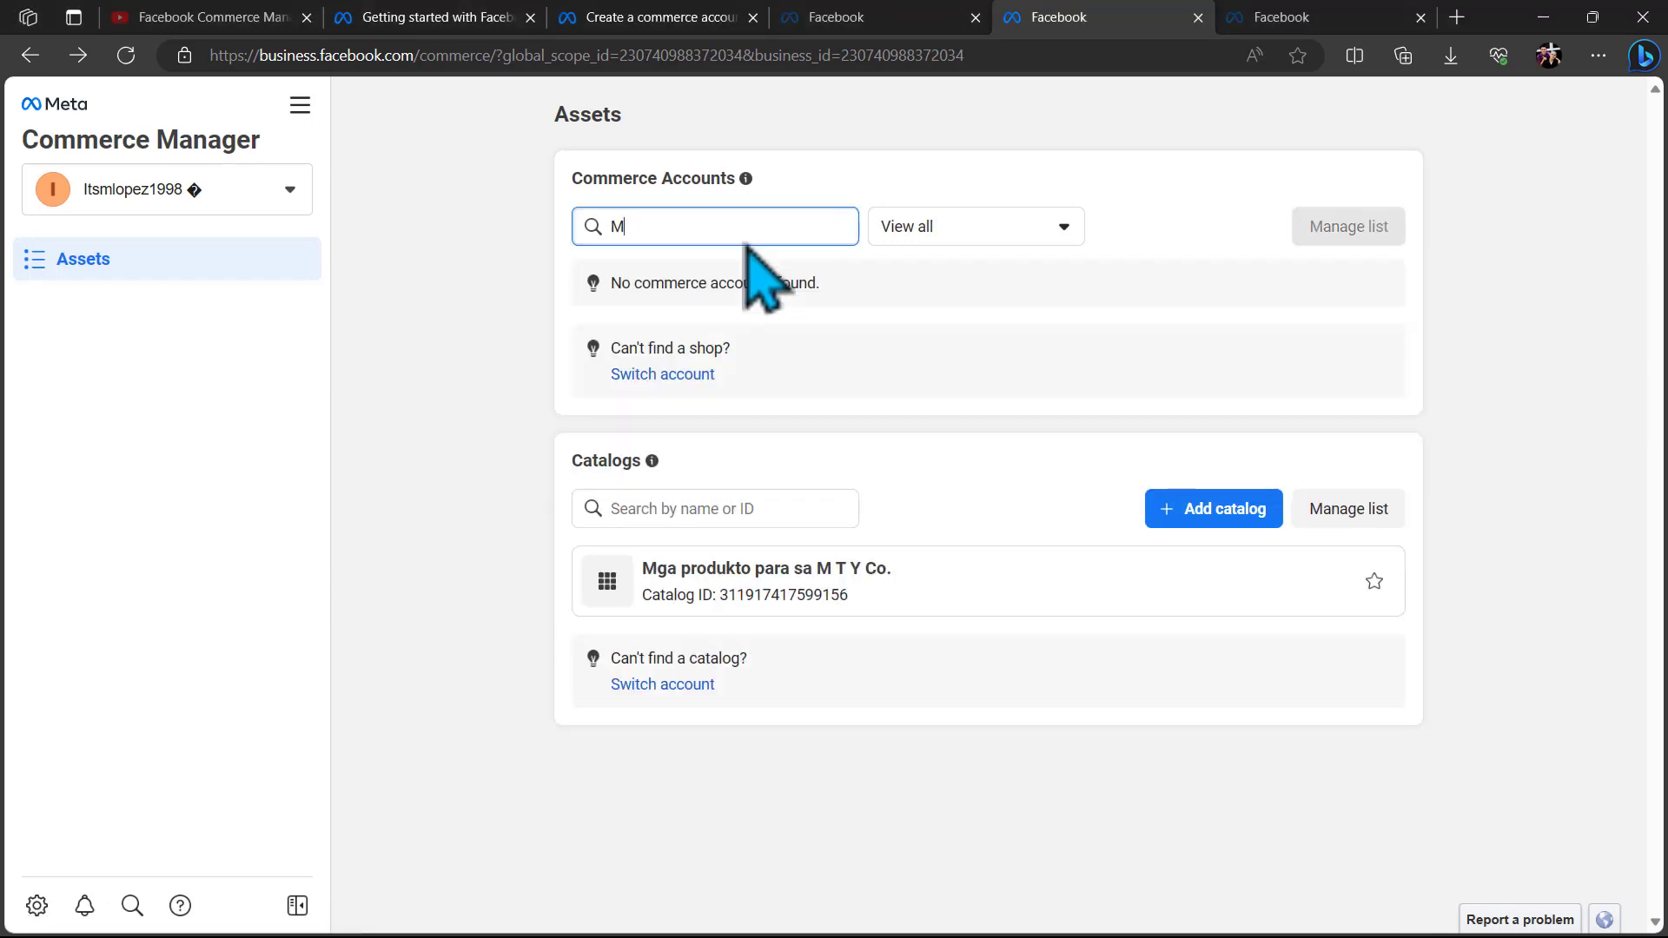
{"action": "left_click", "coordinate": [988, 233]}
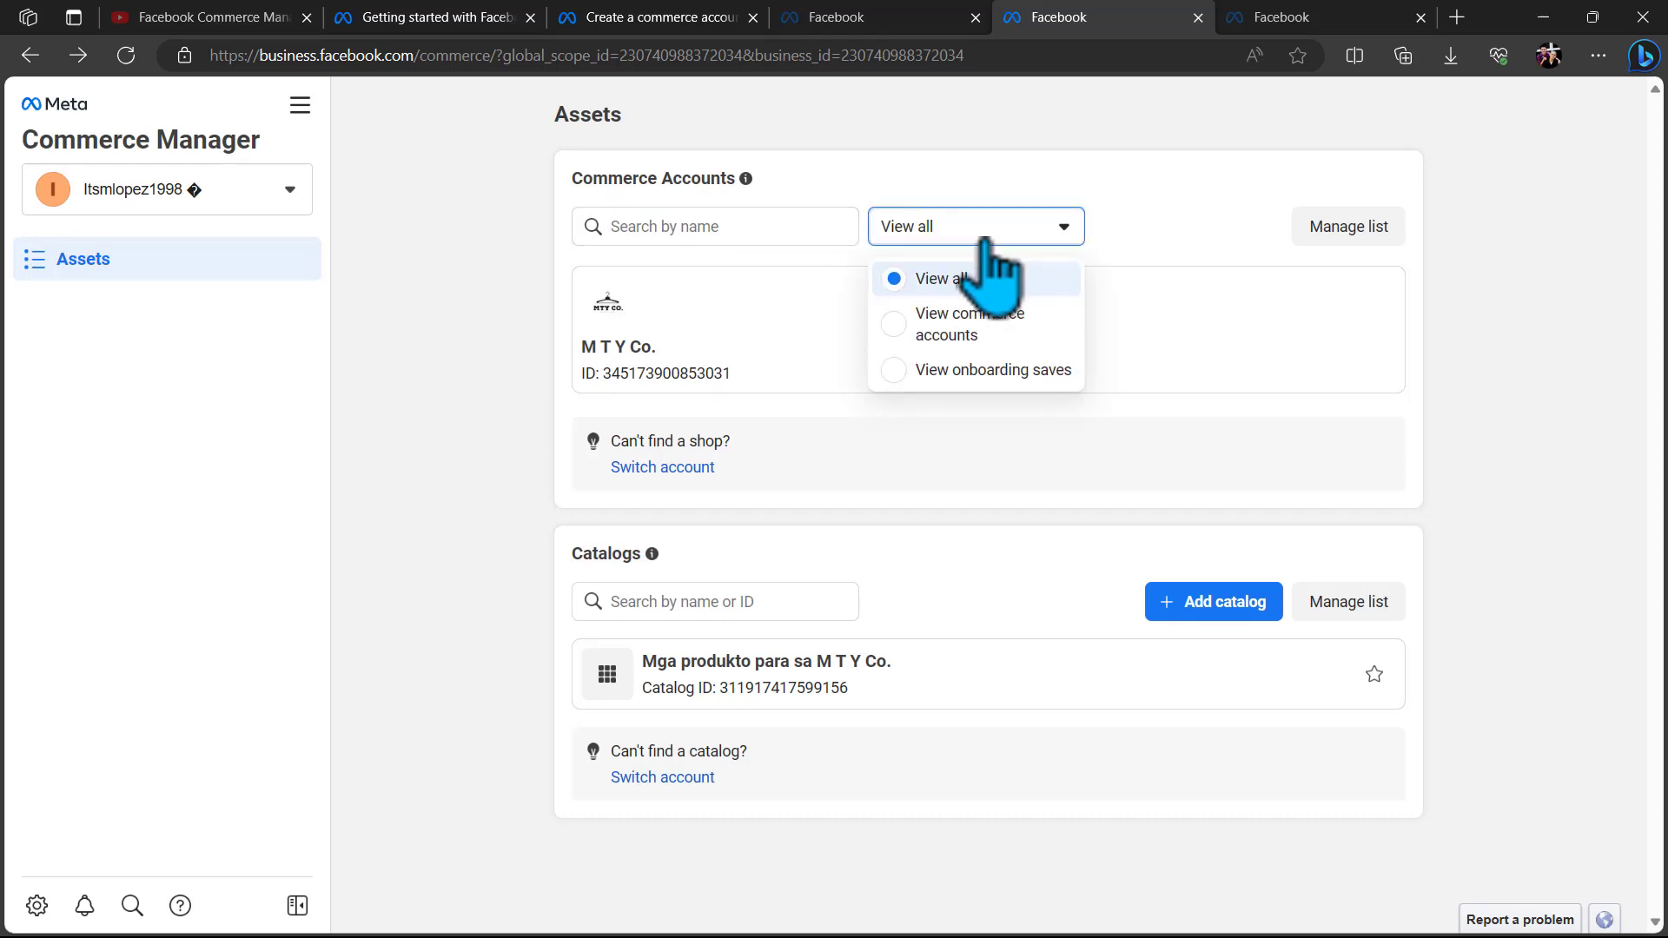
{"action": "left_click", "coordinate": [922, 330]}
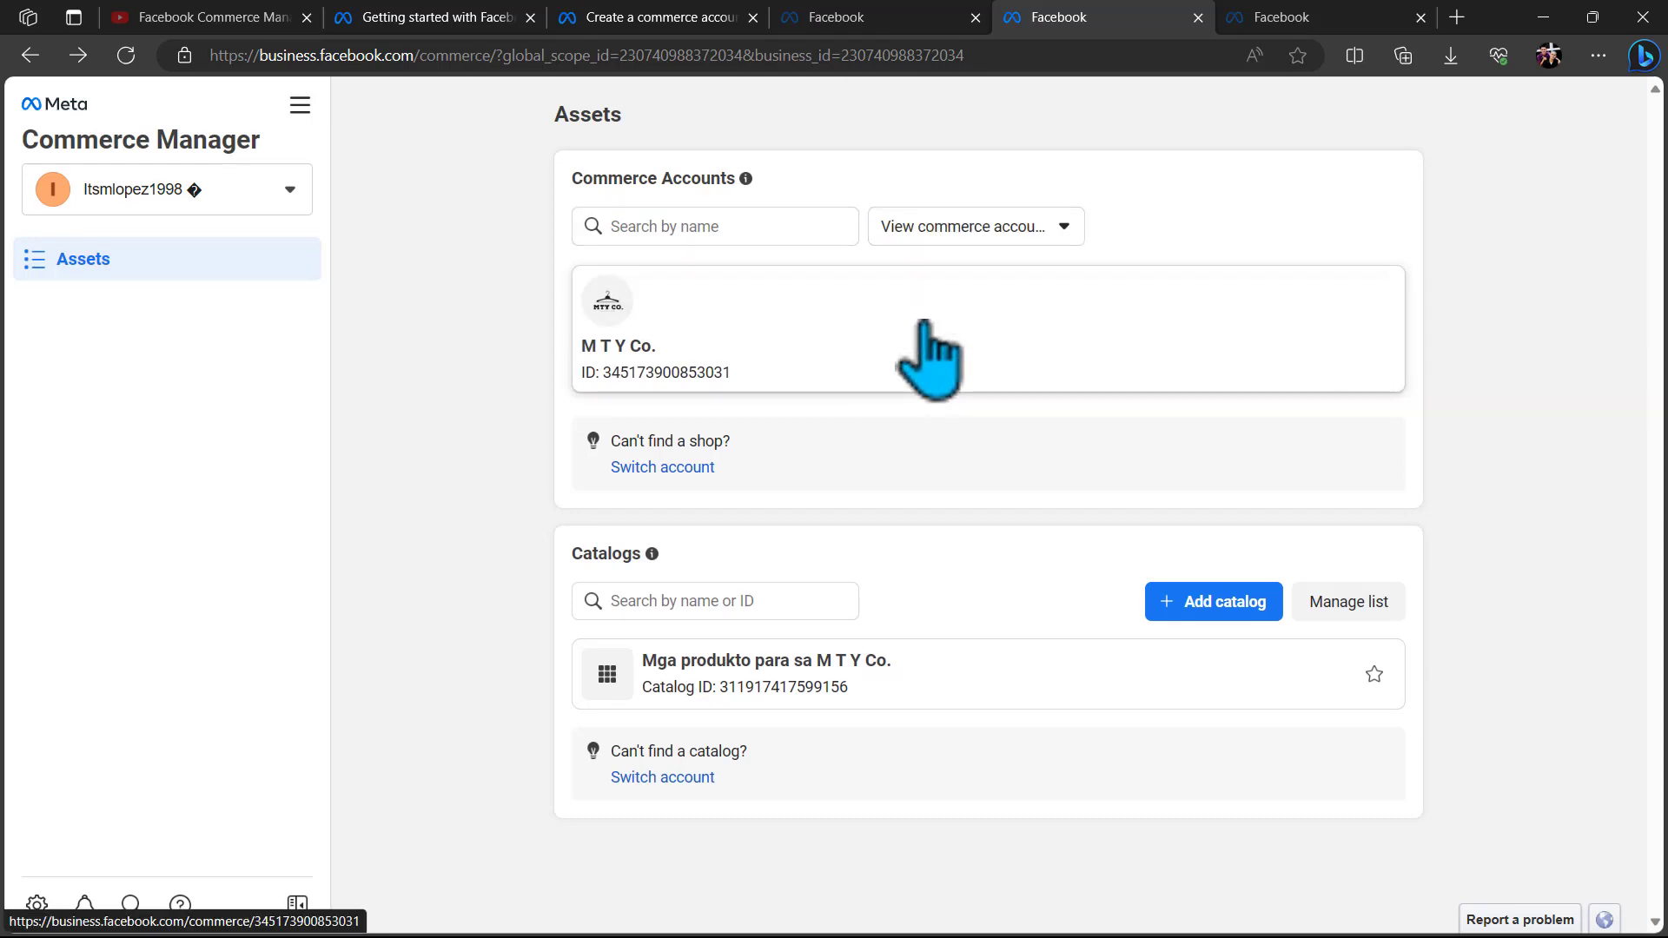
{"action": "left_click", "coordinate": [976, 225]}
{"action": "left_click", "coordinate": [955, 371]}
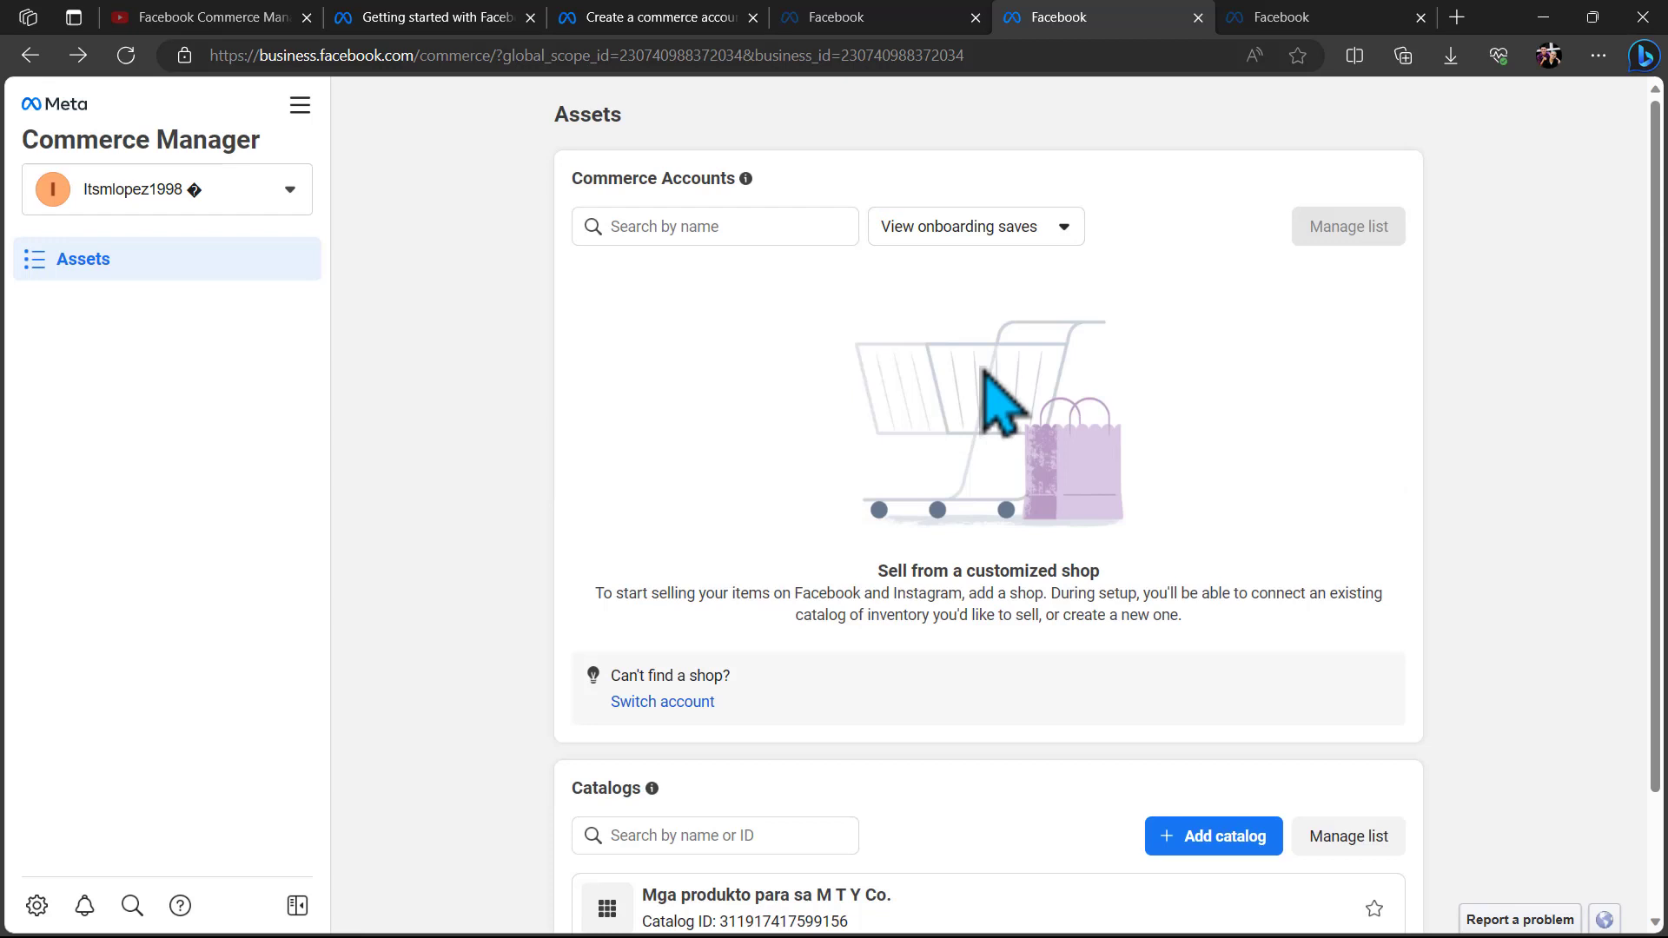
{"action": "left_click", "coordinate": [1008, 228]}
{"action": "left_click", "coordinate": [956, 290]}
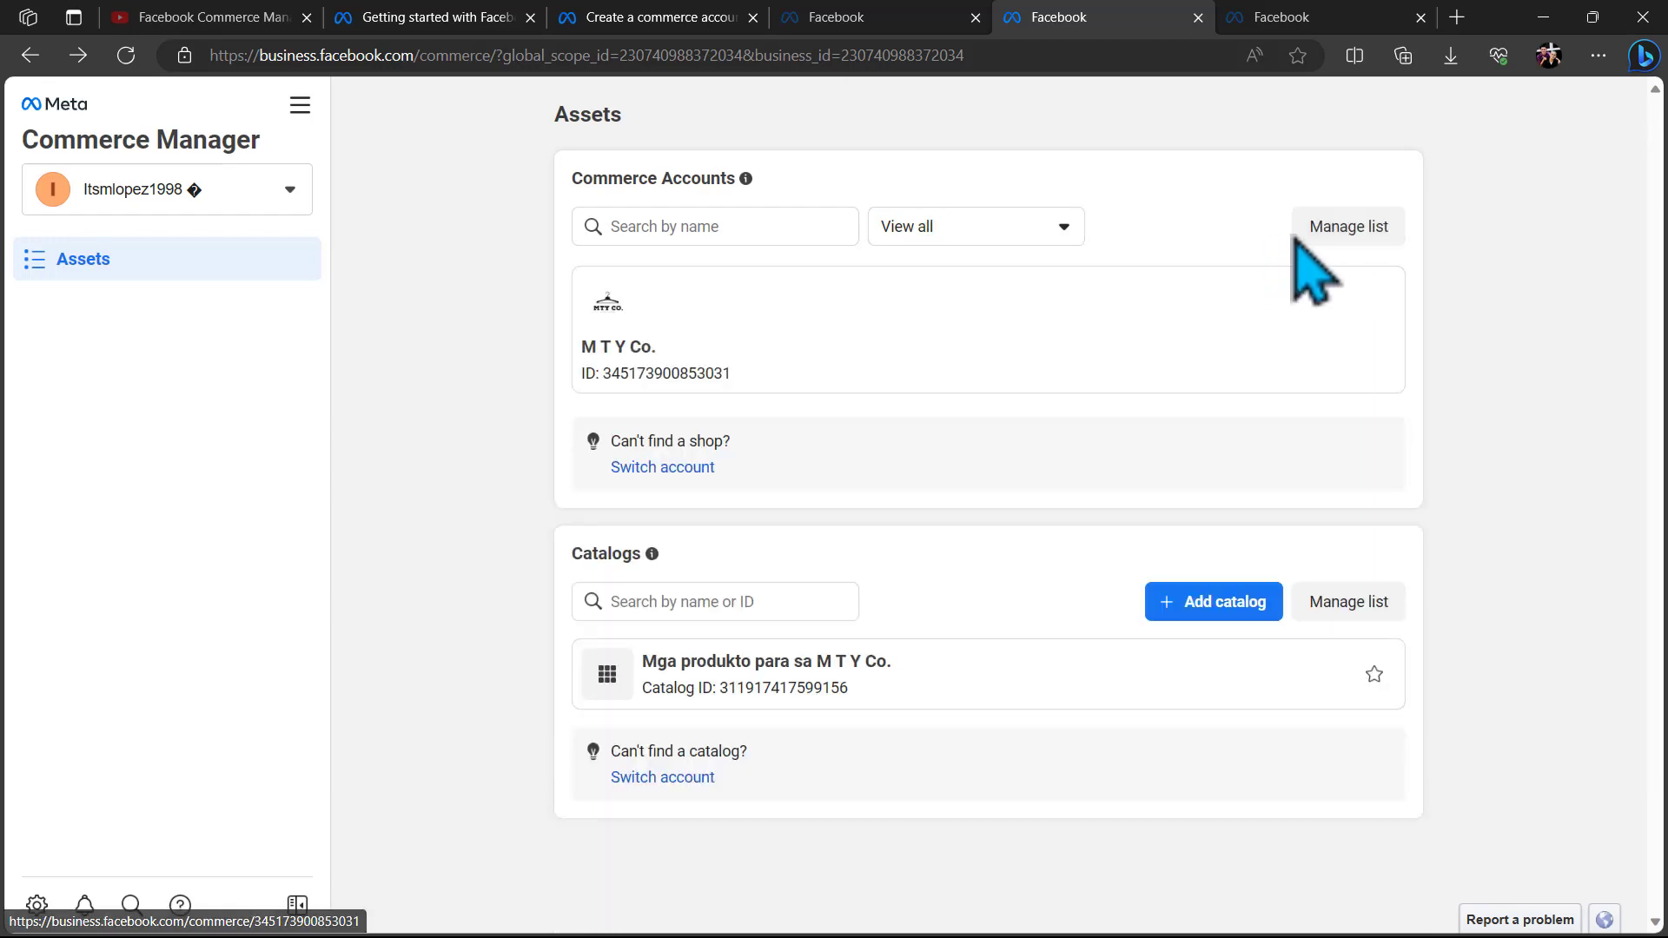
{"action": "left_click", "coordinate": [1343, 236]}
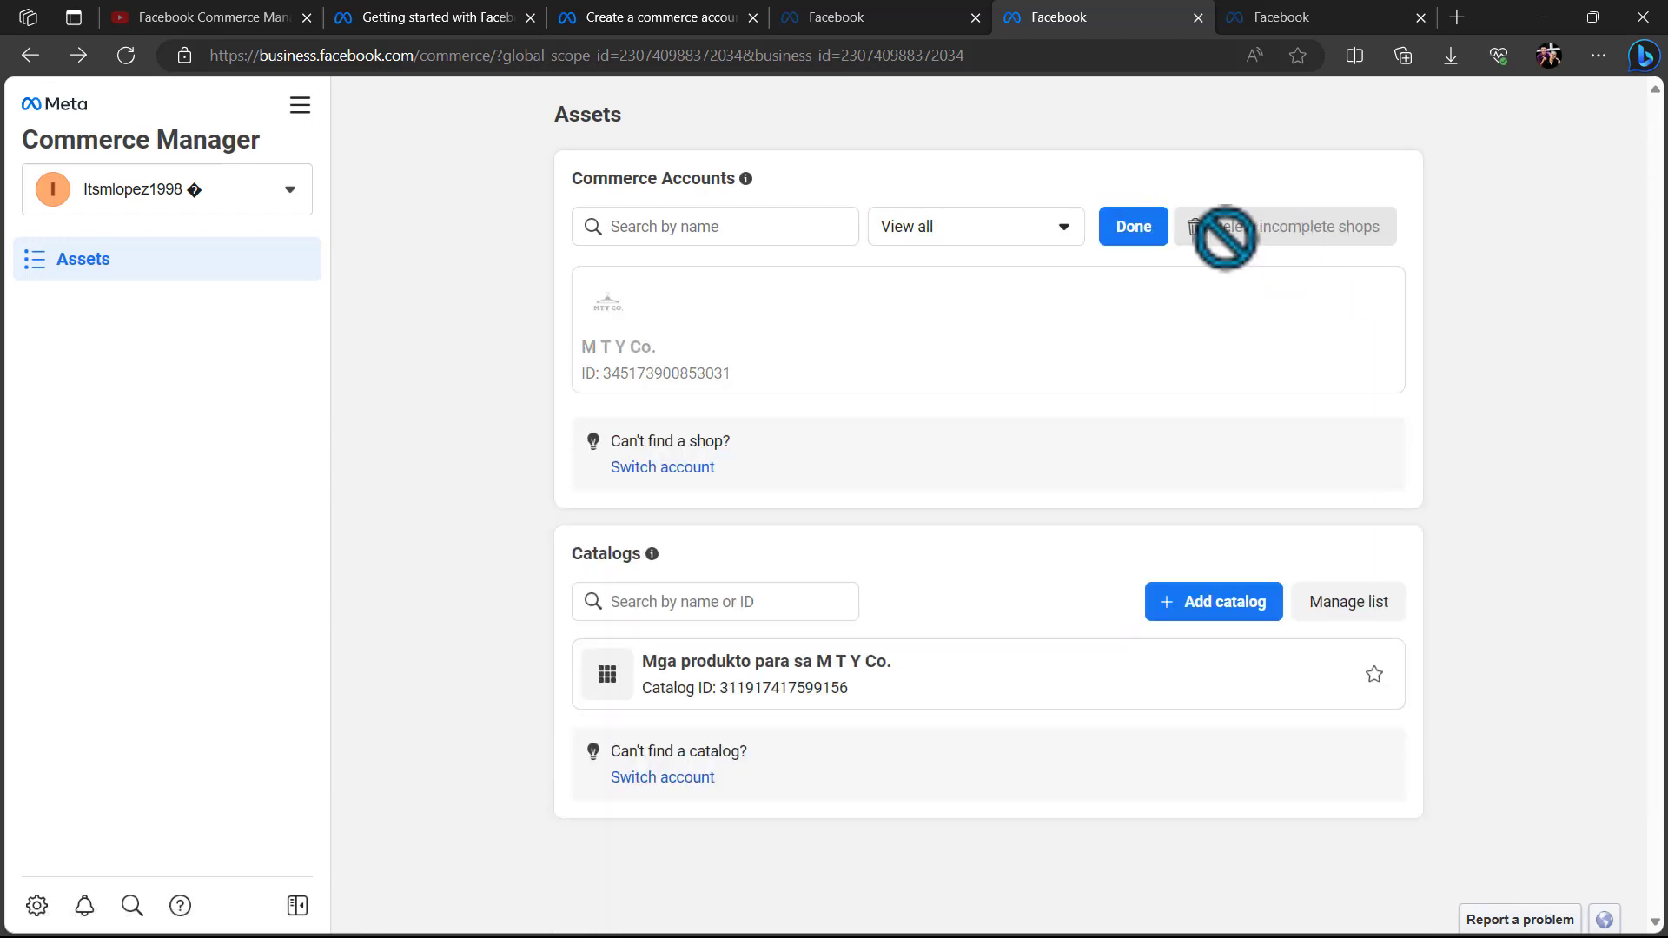
{"action": "left_click", "coordinate": [1121, 246]}
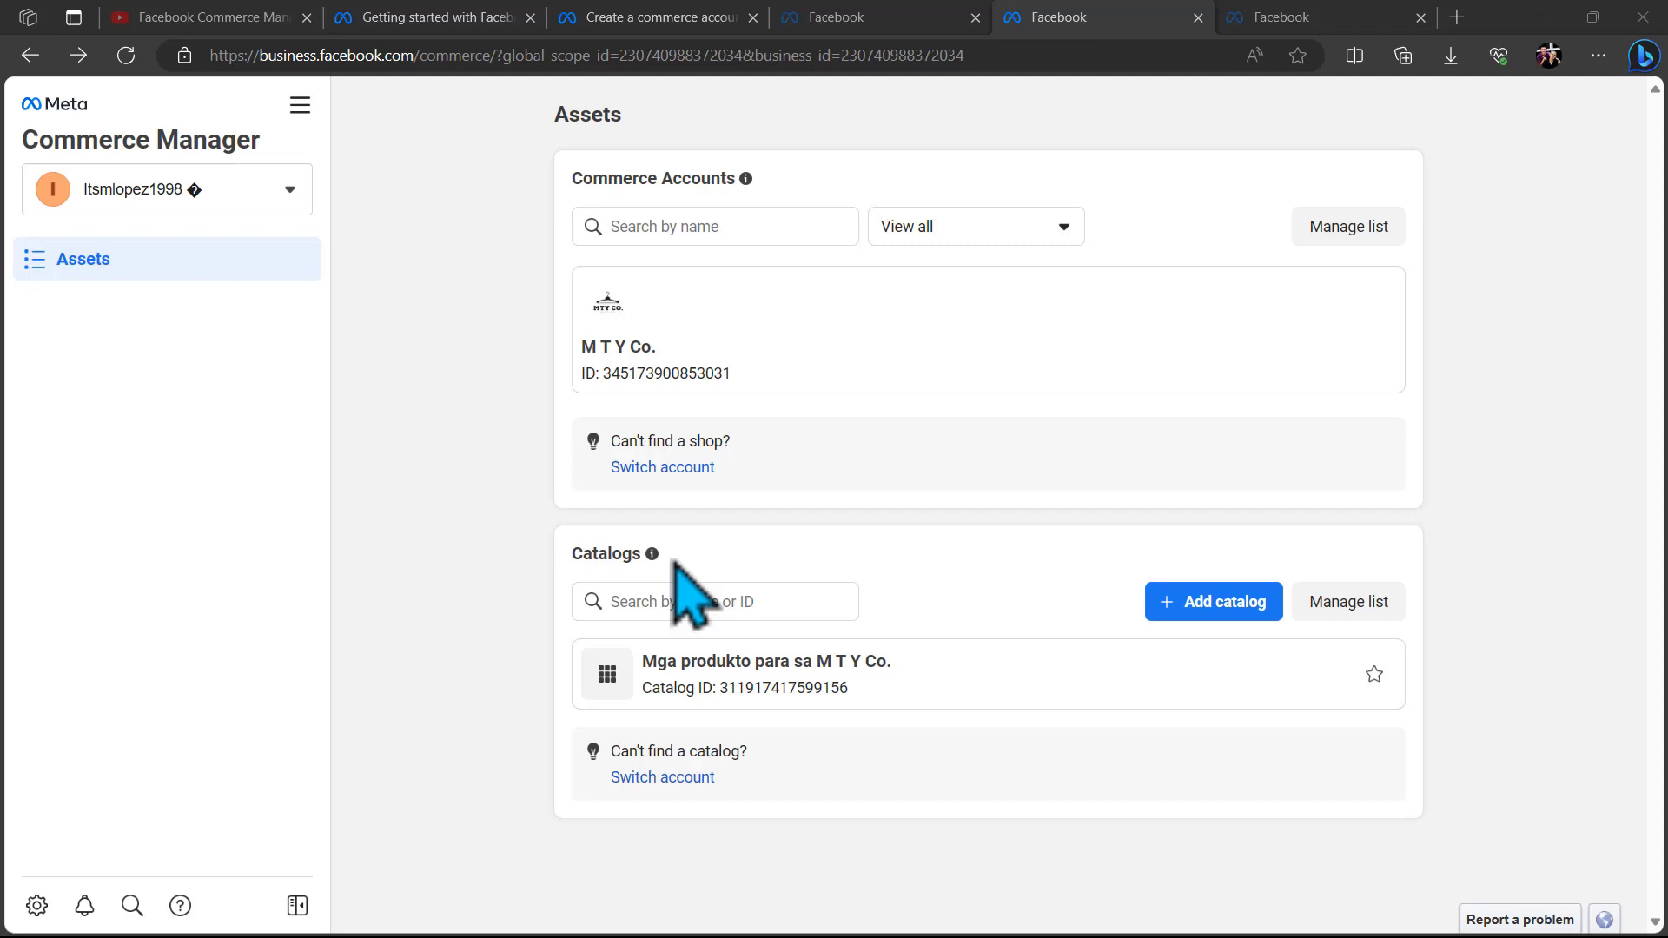
{"action": "left_click", "coordinate": [664, 603]}
{"action": "type", "text": "M"}
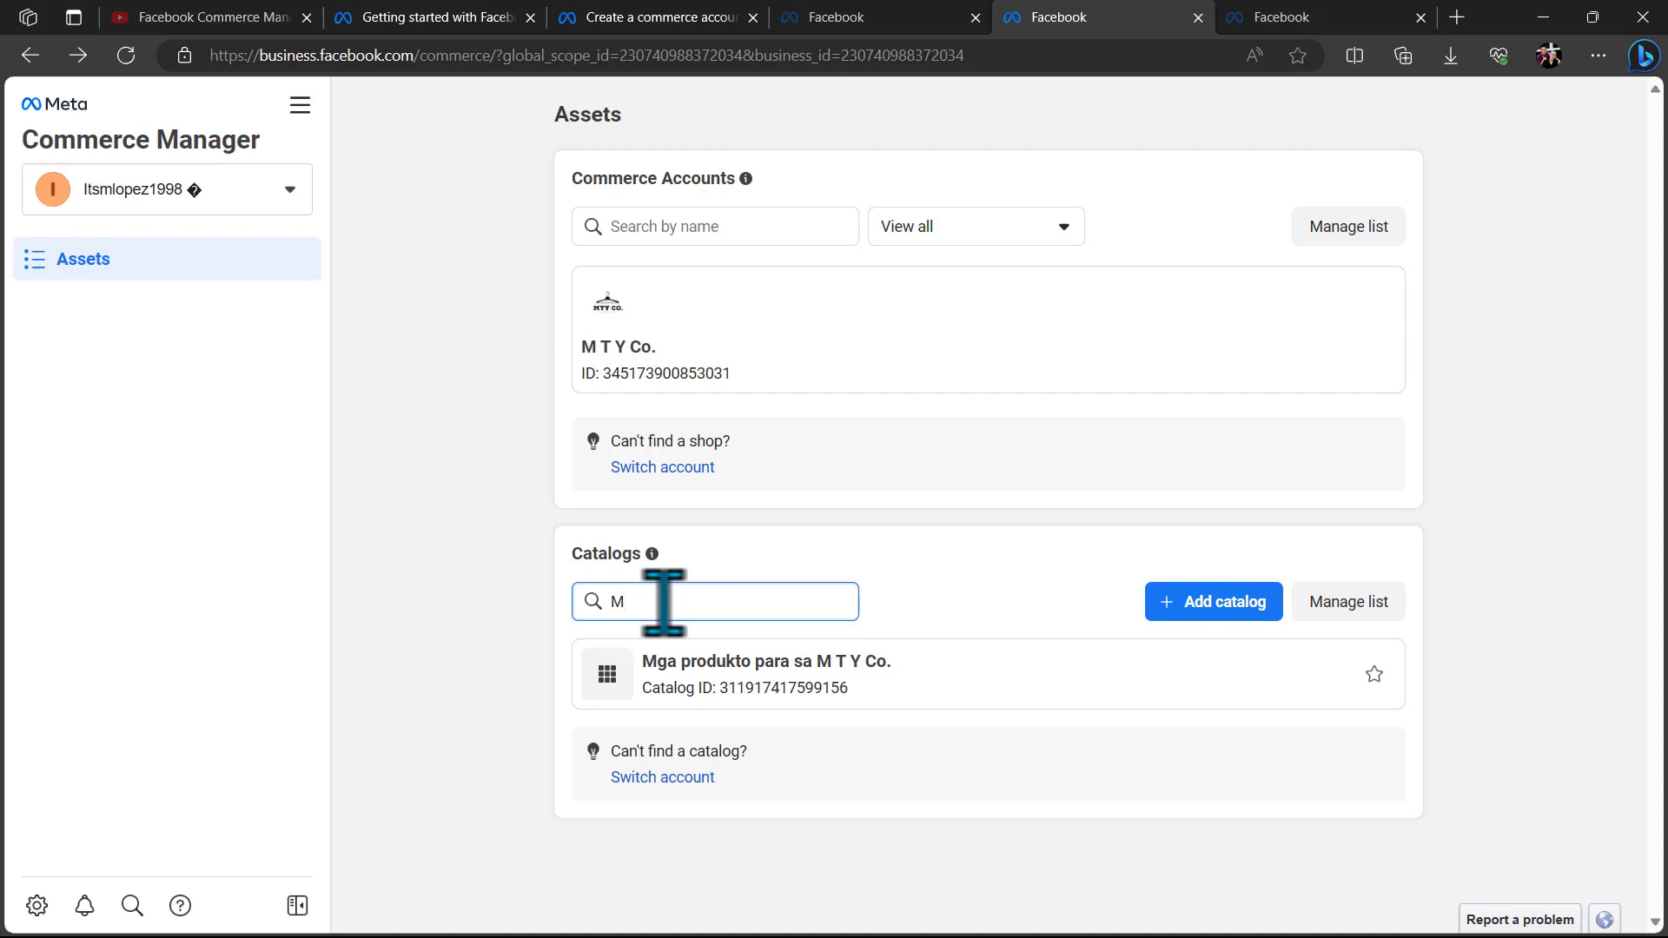
{"action": "type", "text": "T"}
{"action": "key", "text": "BackSpace"}
{"action": "key", "text": "BackSpace"}
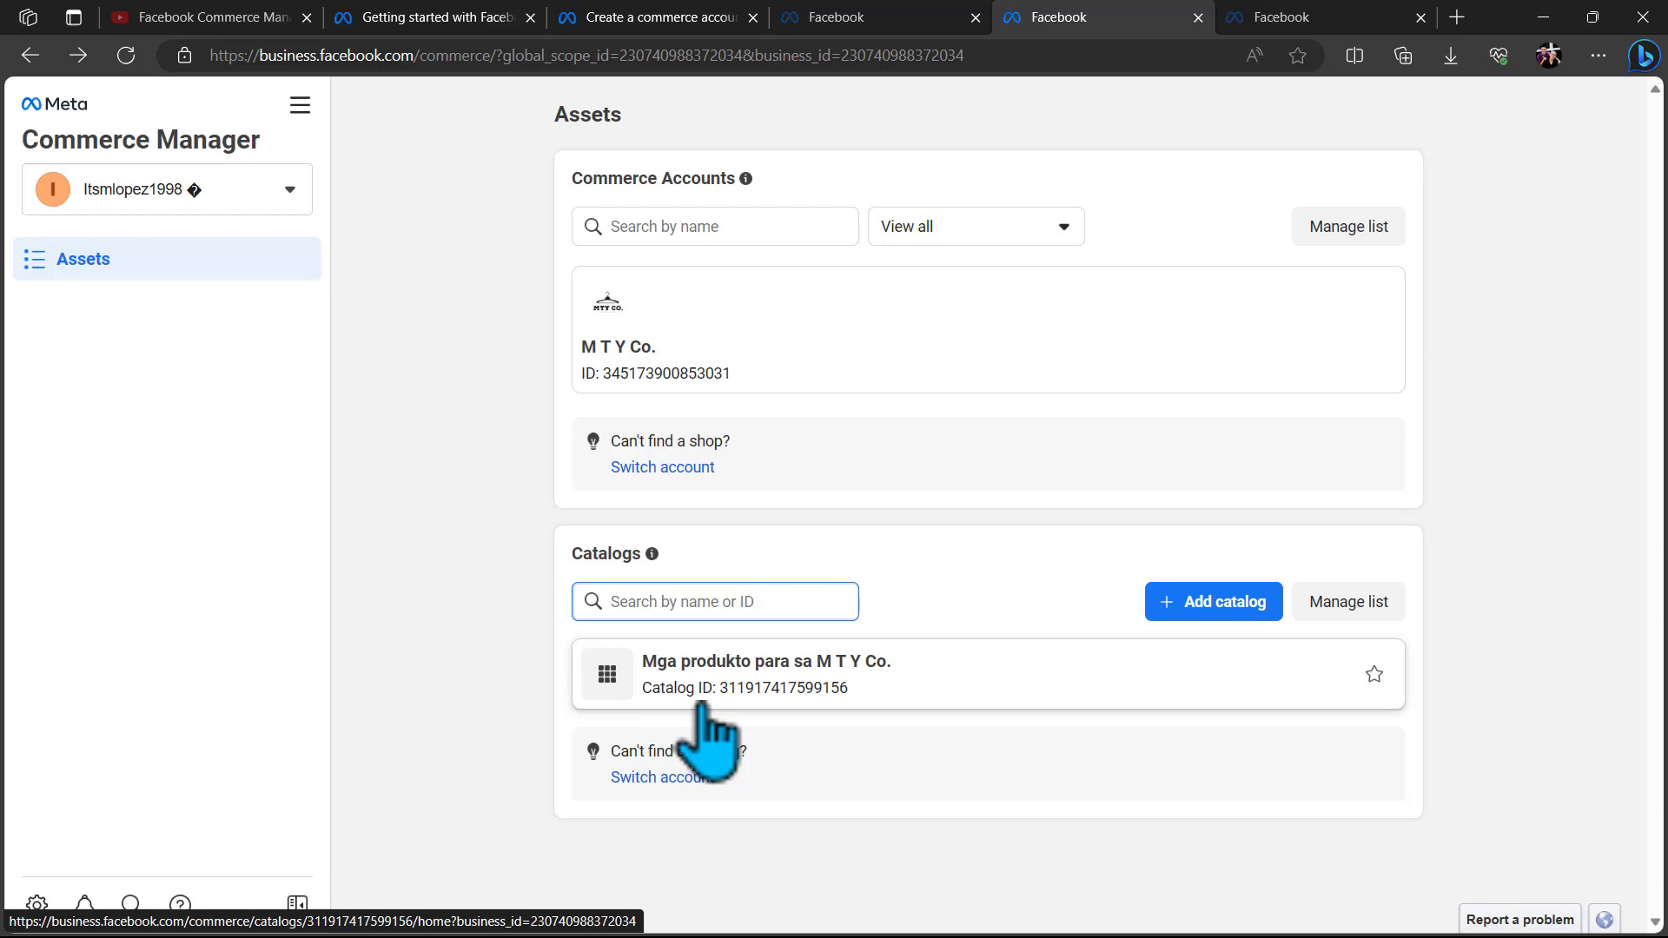
{"action": "left_click", "coordinate": [1359, 615]}
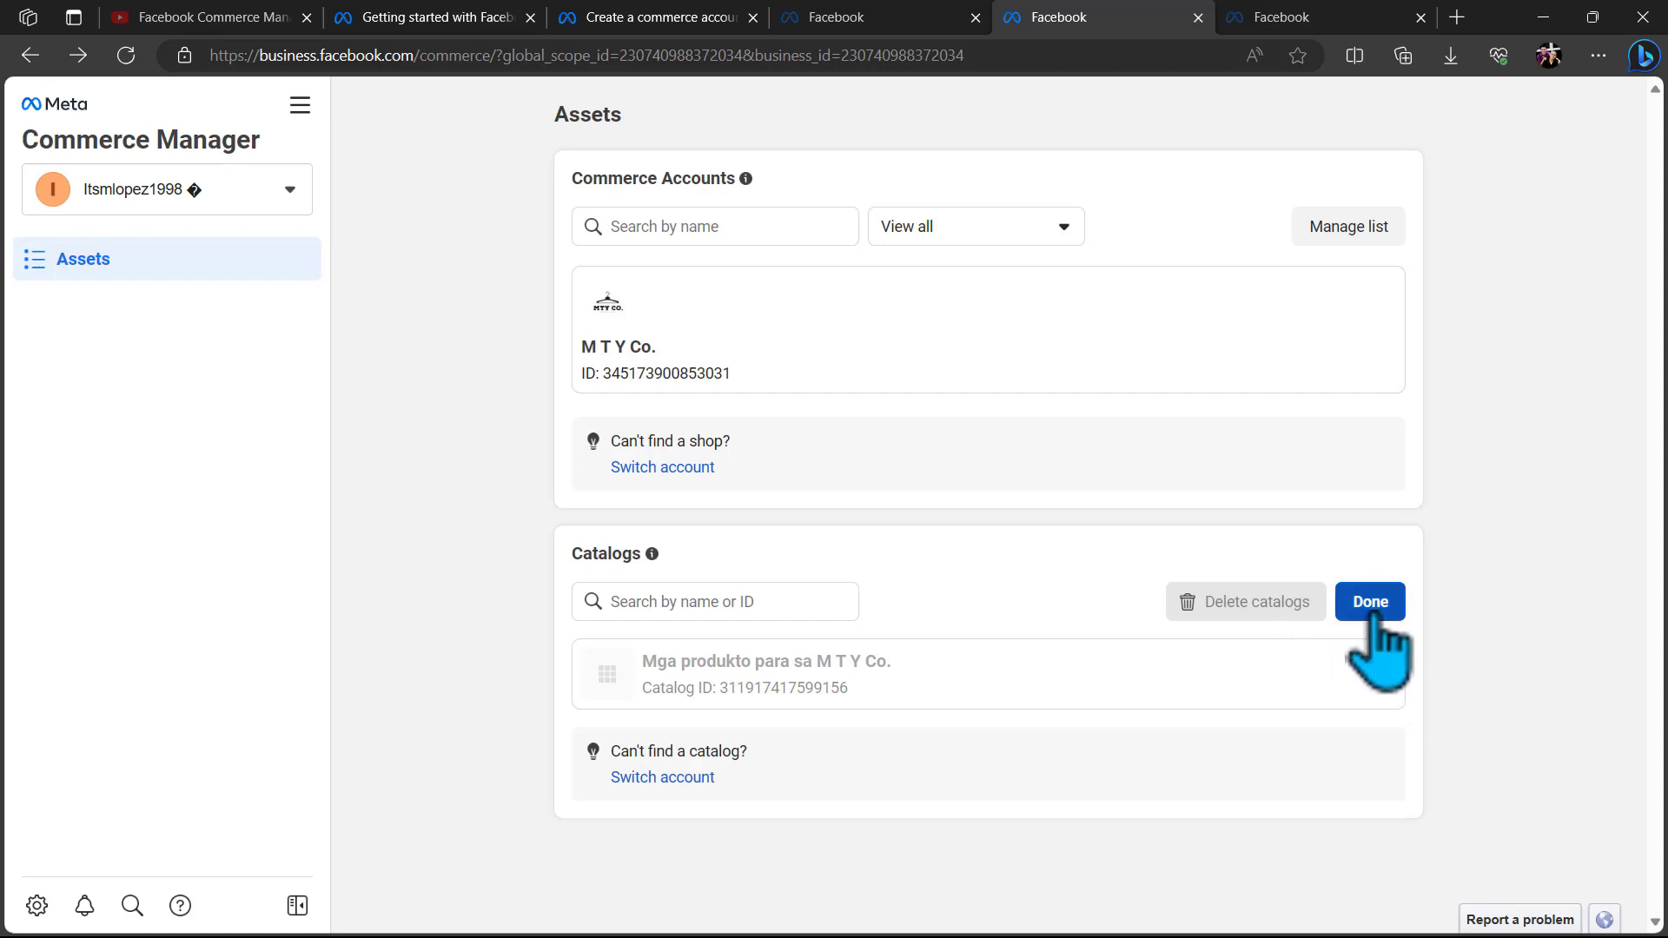
{"action": "left_click", "coordinate": [1376, 613]}
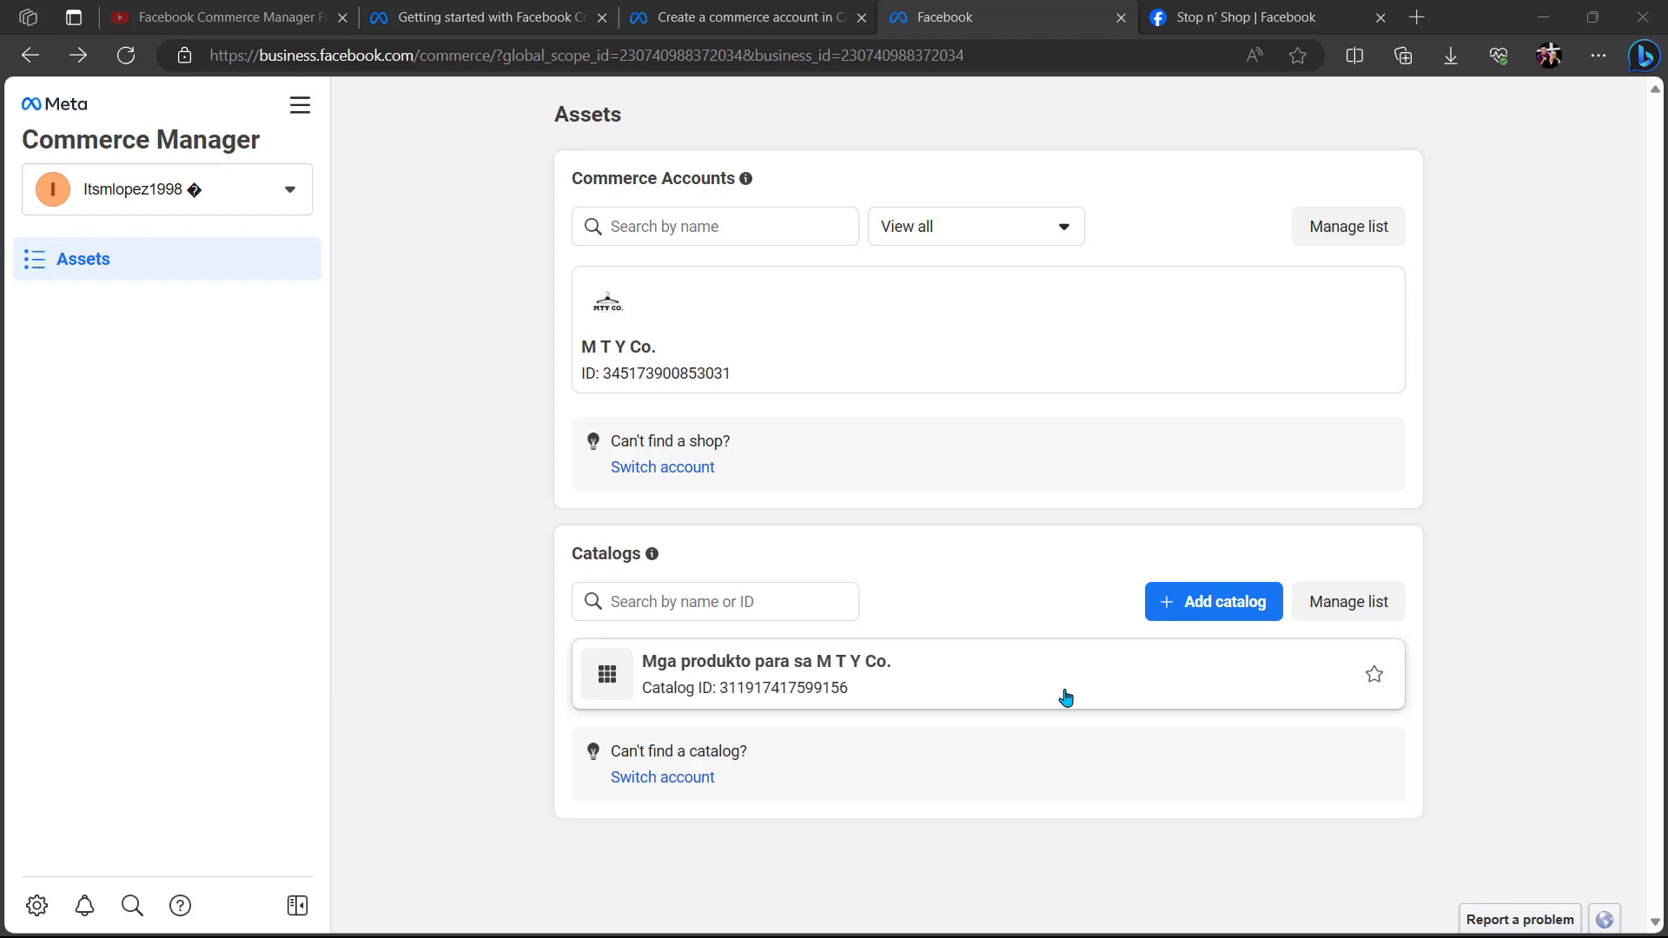
Peek at the Mga produkto para sa M T Y Co. catalog, then open the M T Y Co. commerce account.
{"action": "left_click", "coordinate": [941, 674]}
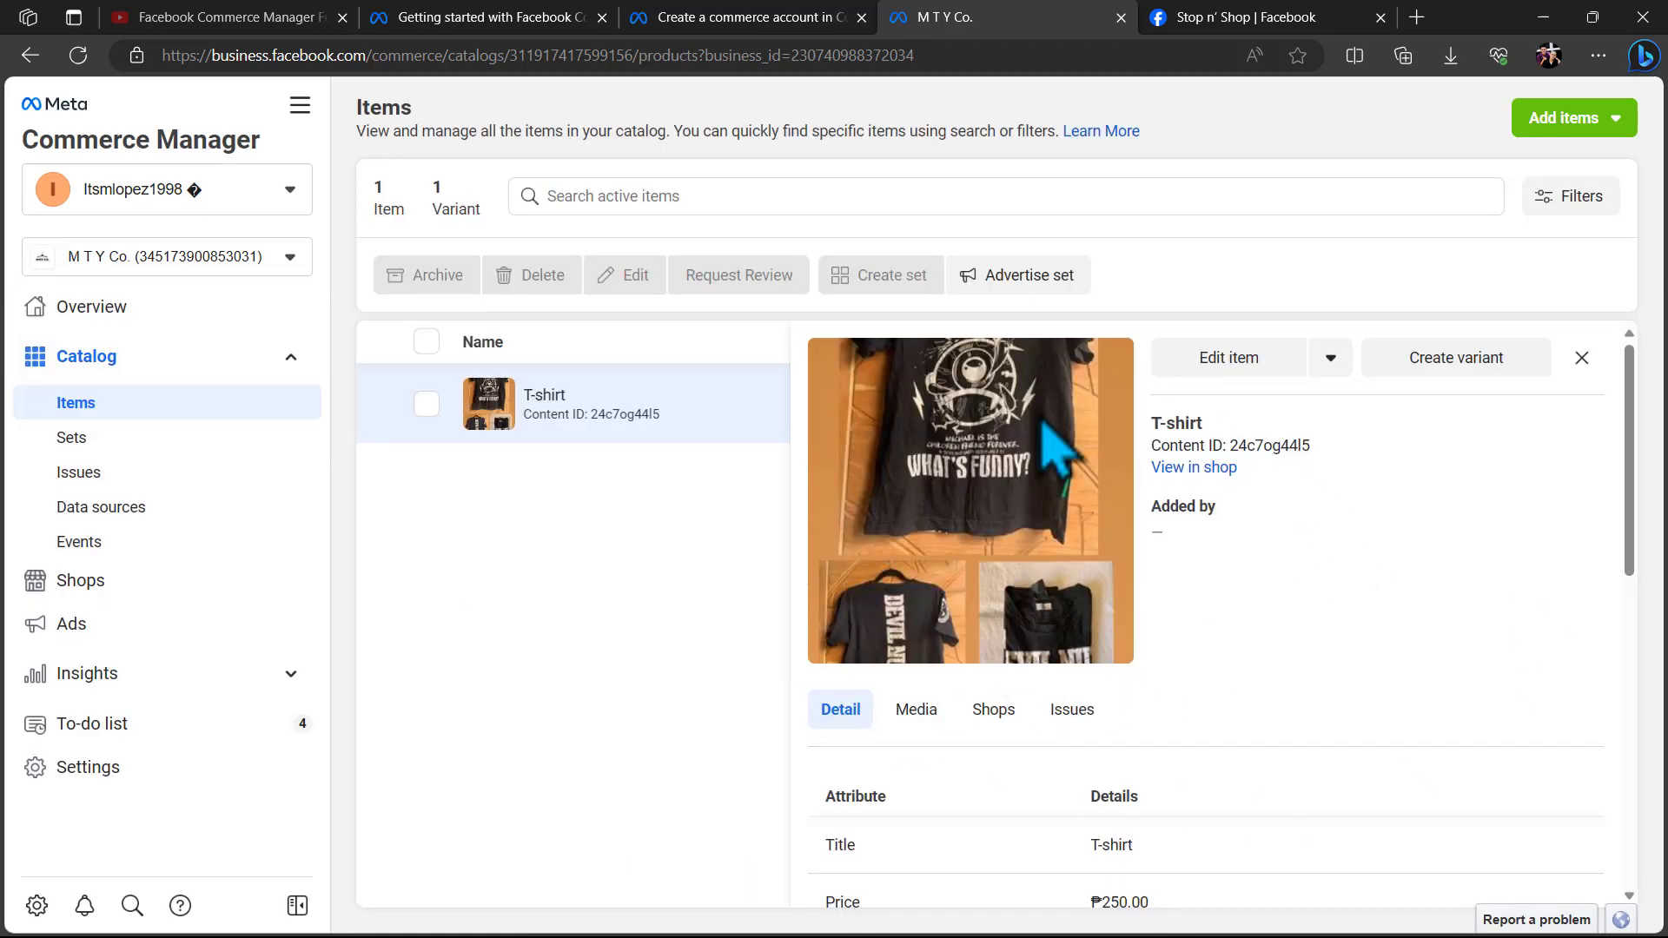
{"action": "key", "text": "alt+Left"}
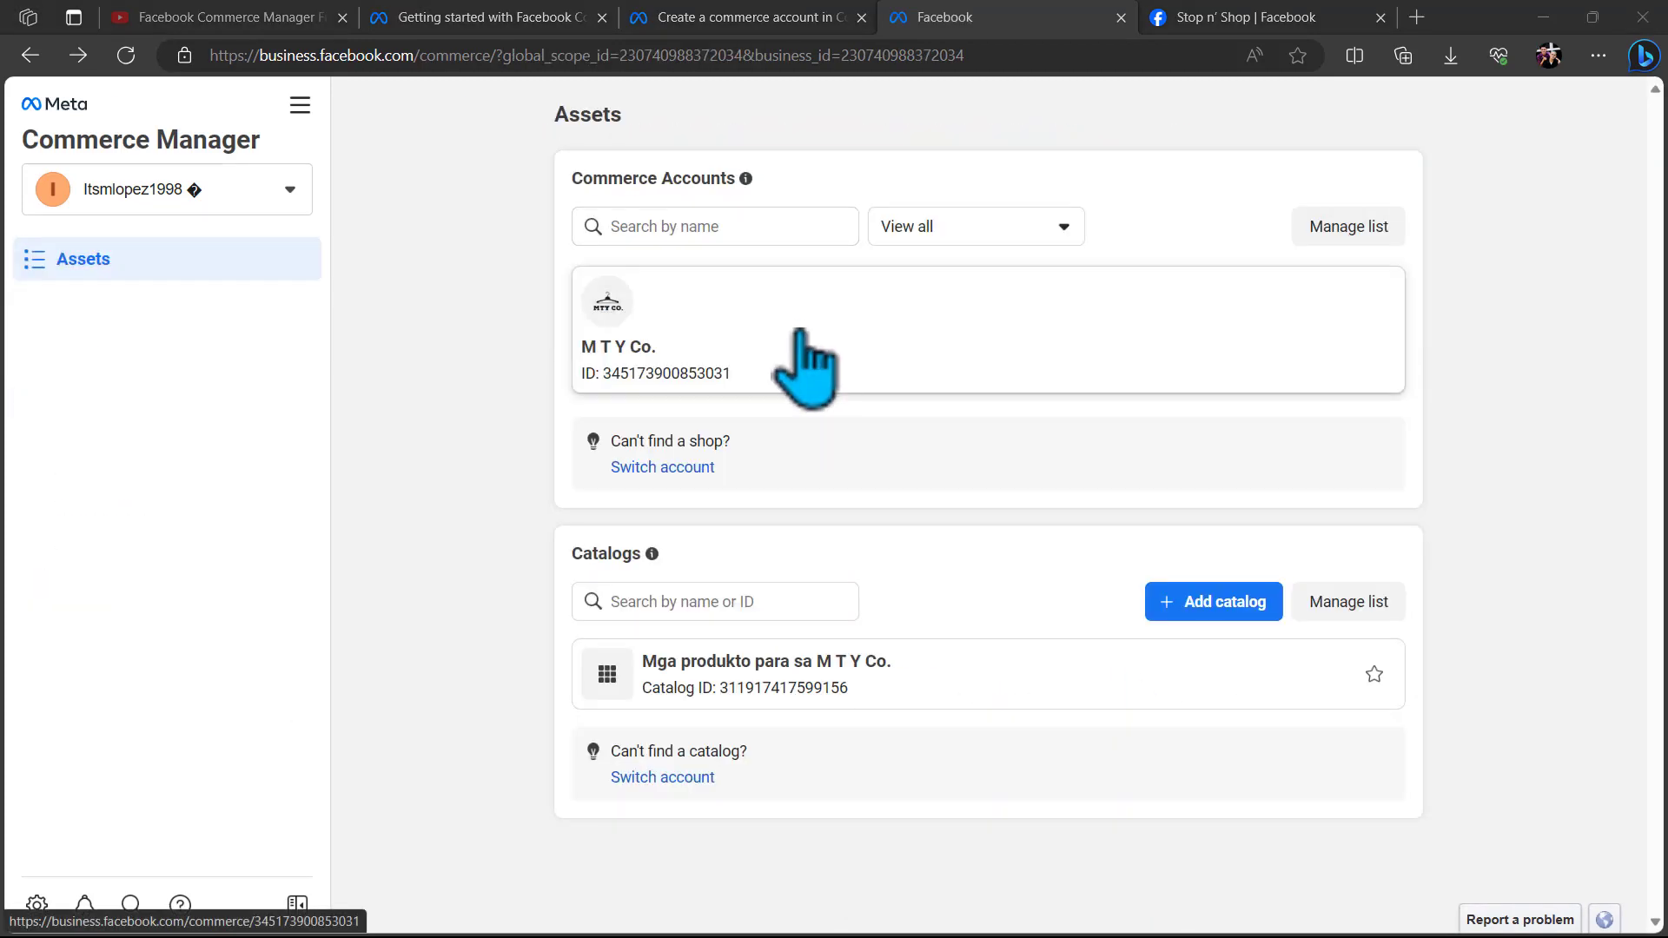
{"action": "left_click", "coordinate": [801, 339]}
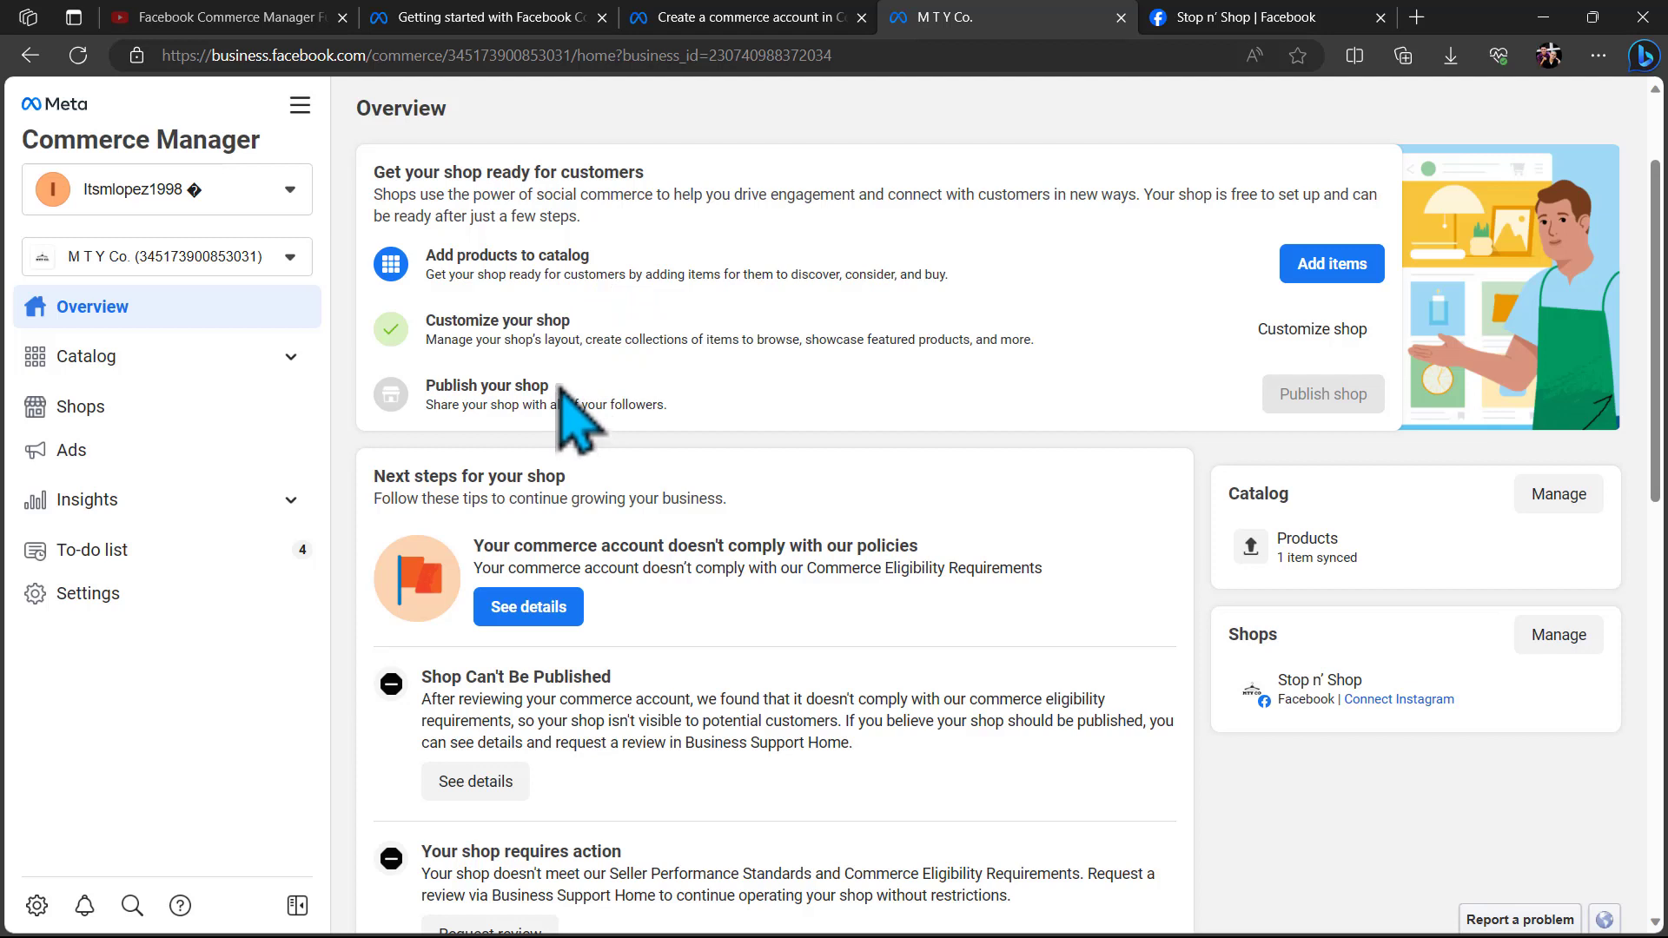
View the policy compliance issue details and request a review of the unpublished shop.
{"action": "left_click", "coordinate": [529, 606]}
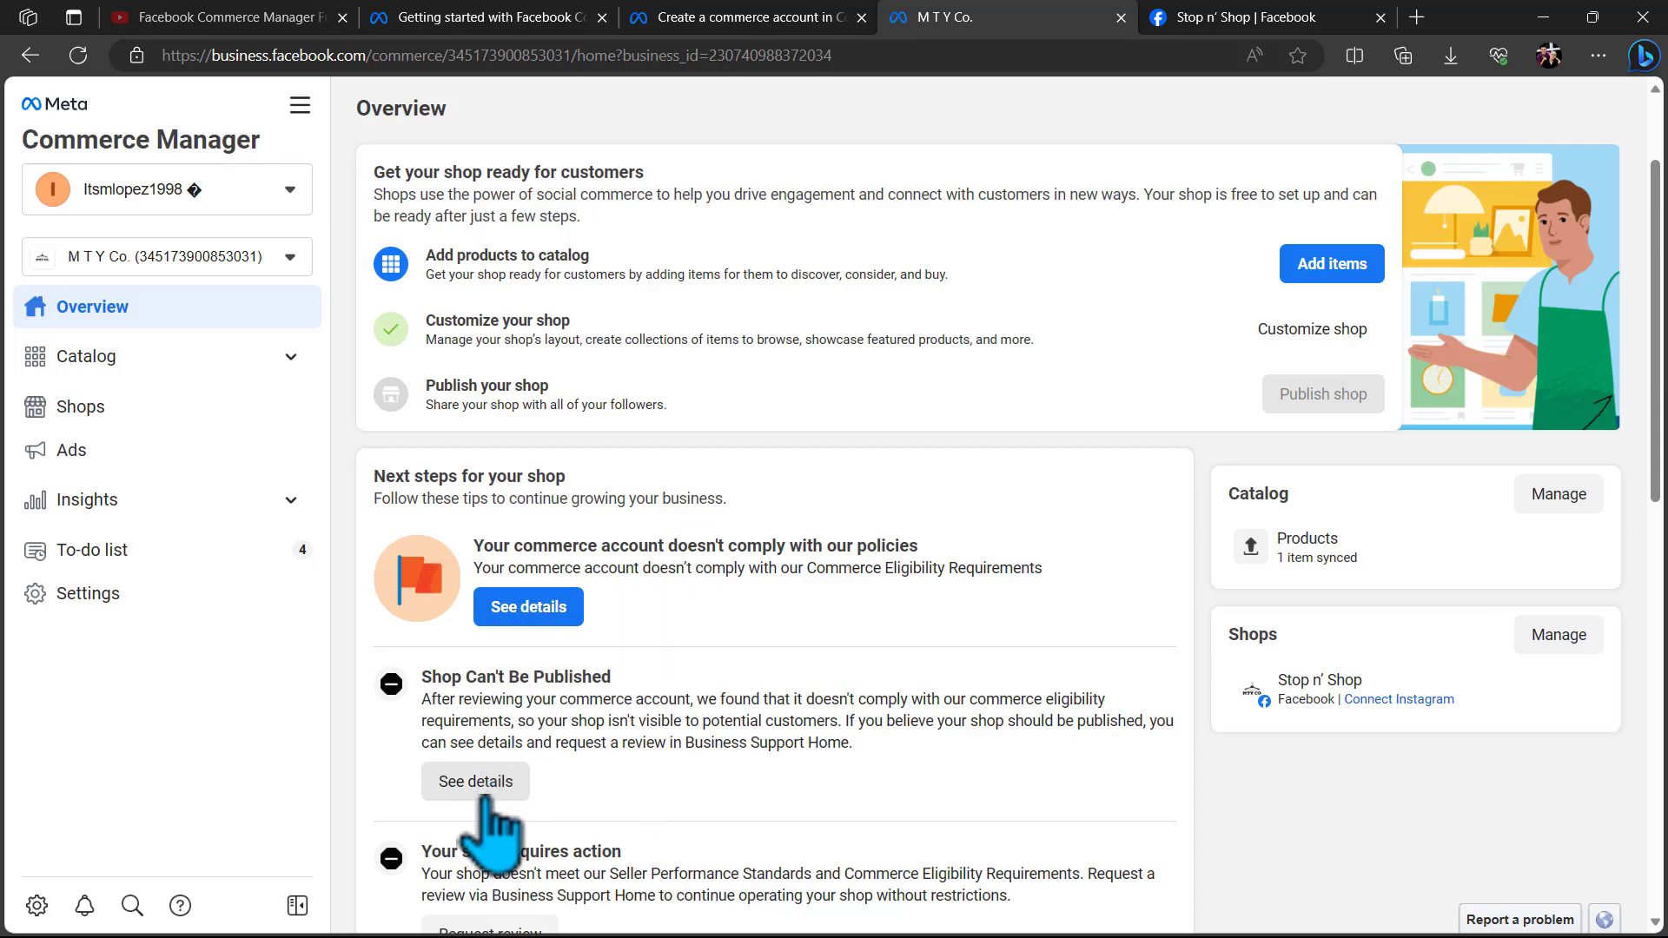
{"action": "scroll", "coordinate": [501, 804], "scroll_direction": "down", "scroll_amount": 3}
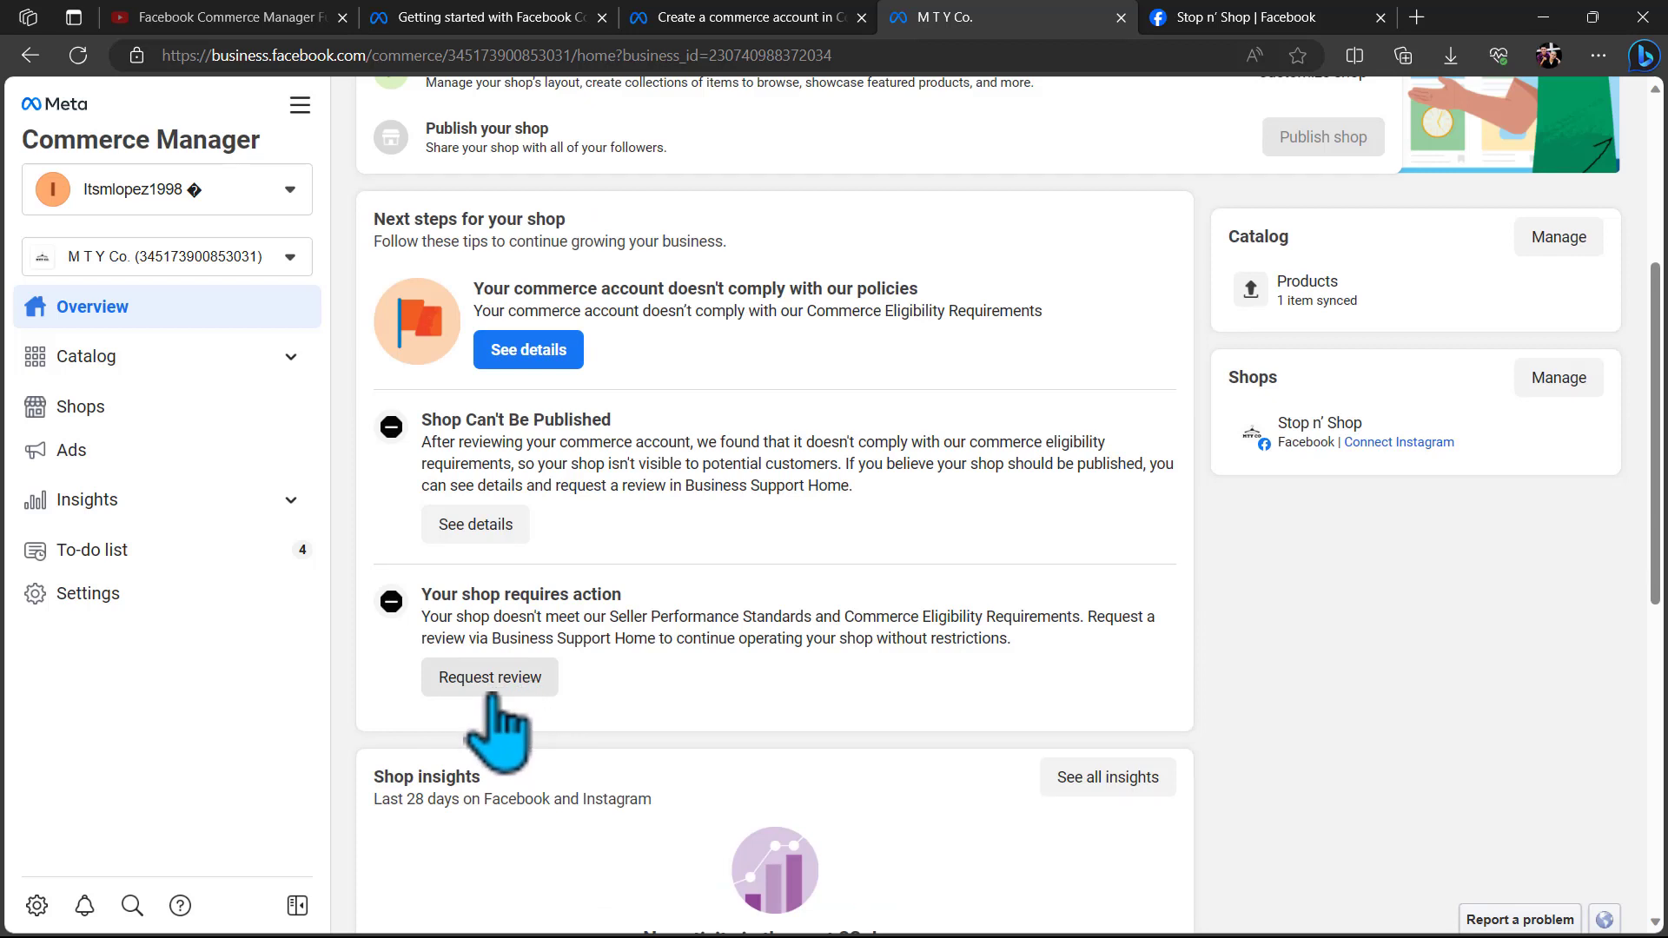
{"action": "left_click", "coordinate": [491, 687]}
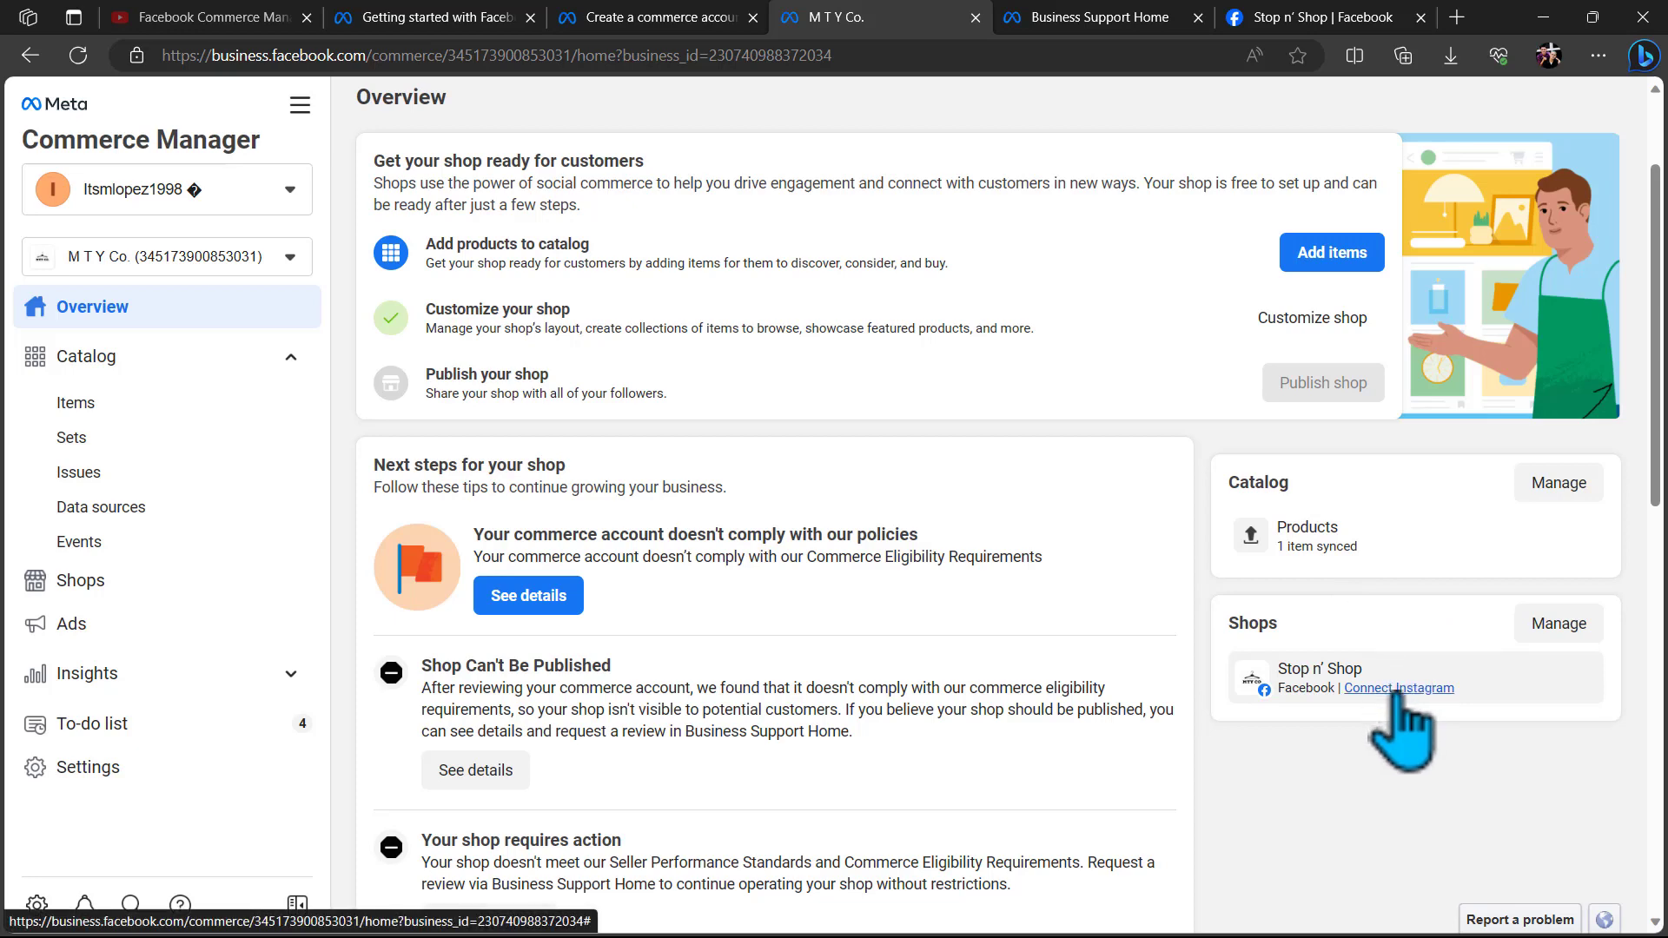
{"action": "scroll", "coordinate": [707, 327], "scroll_direction": "down", "scroll_amount": 10}
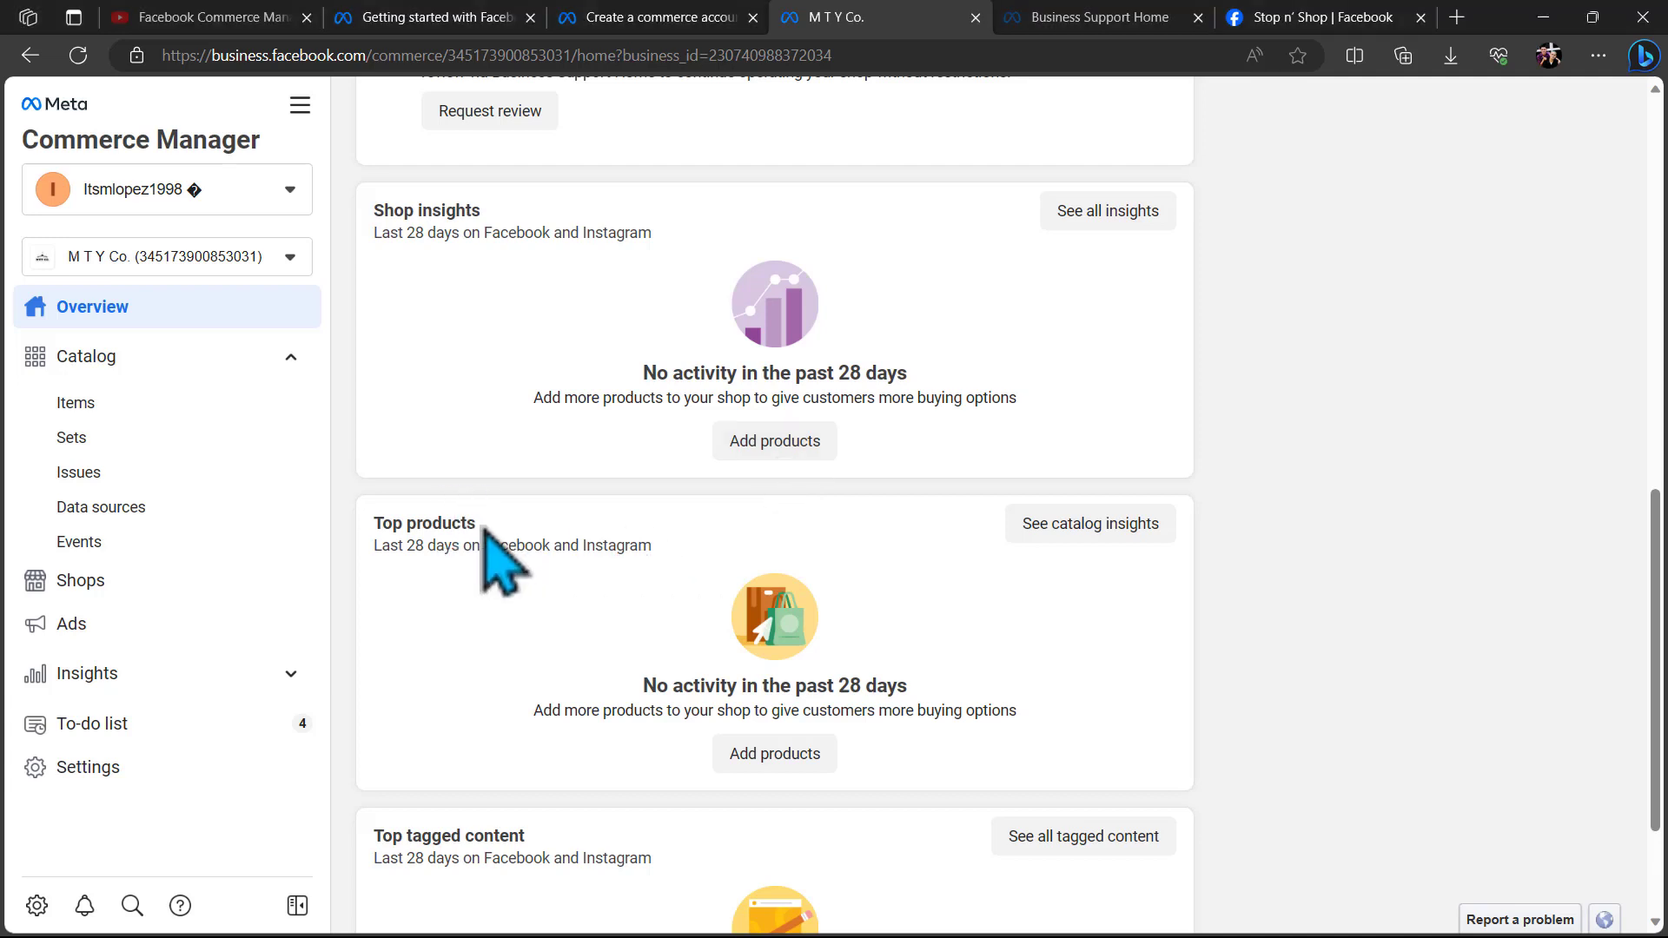
{"action": "scroll", "coordinate": [472, 565], "scroll_direction": "down", "scroll_amount": 2}
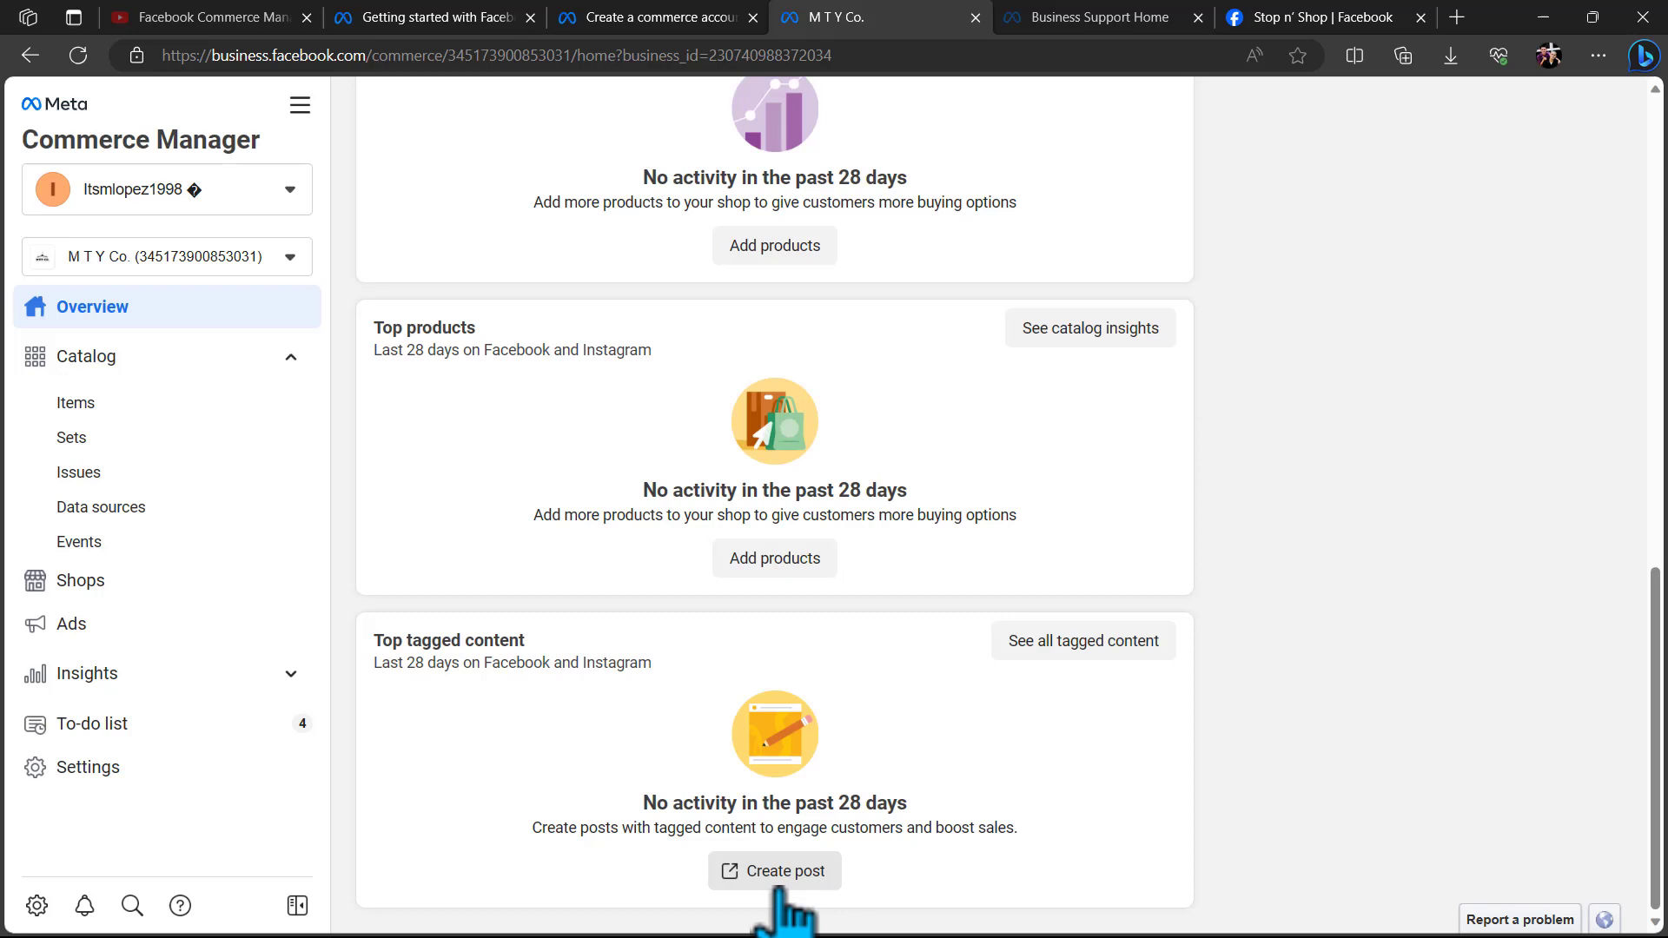
Expand the Catalog sidebar and step through its Items, Sets and Issues and opportunities pages.
{"action": "scroll", "coordinate": [787, 869], "scroll_direction": "up", "scroll_amount": 10}
{"action": "left_click", "coordinate": [186, 365]}
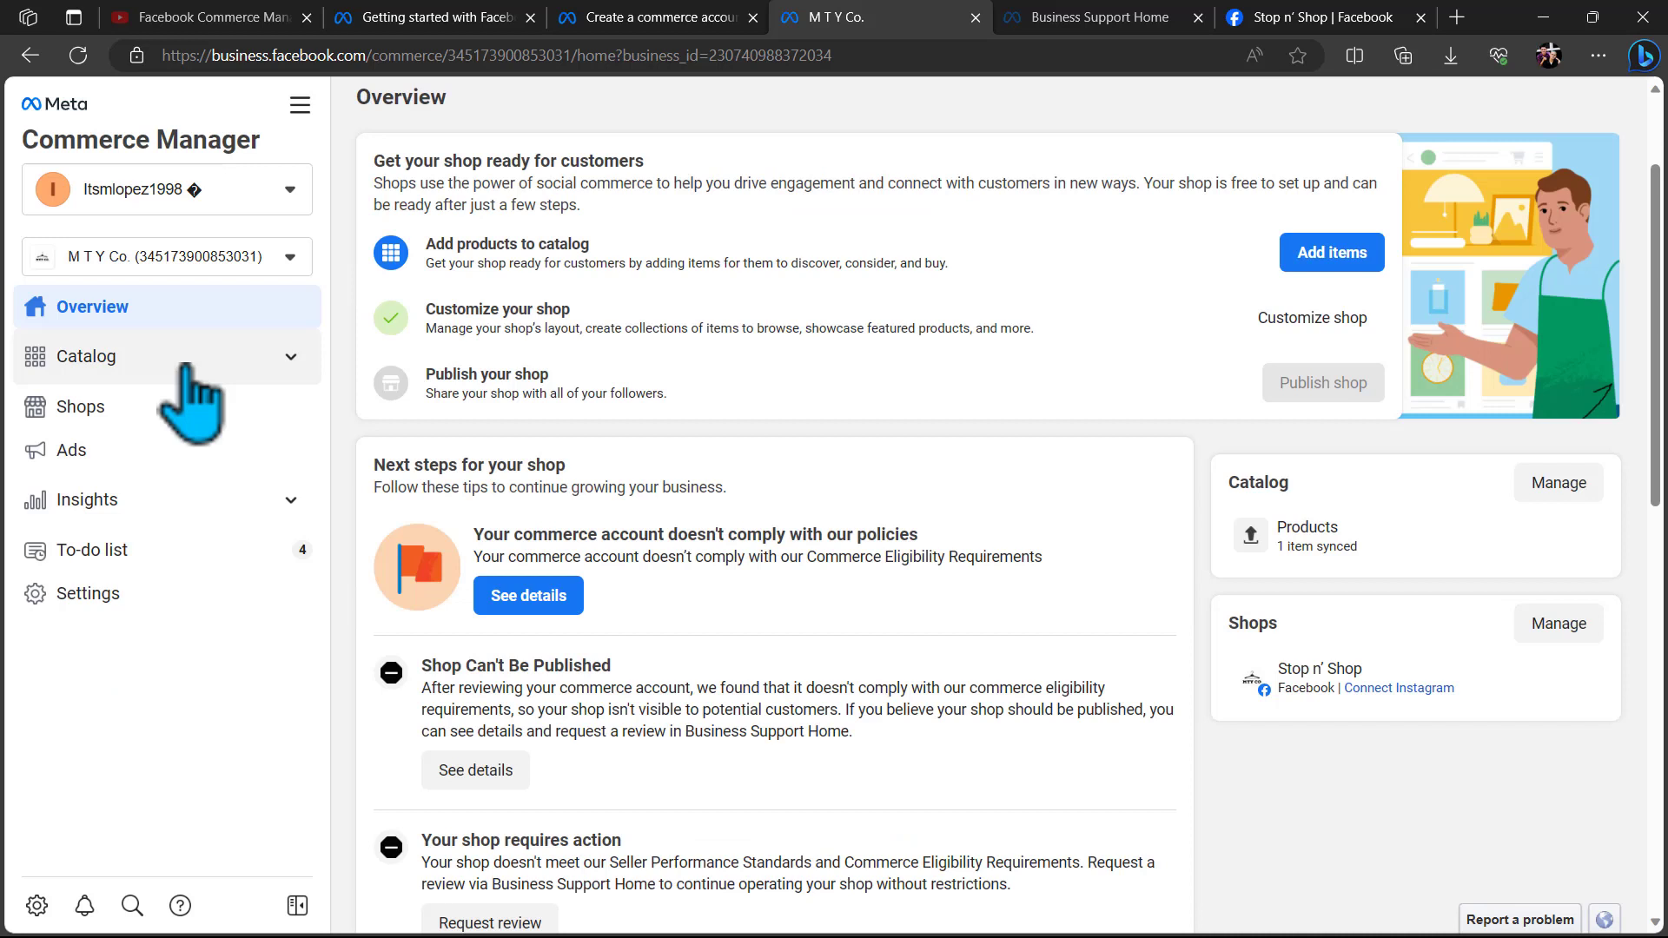
{"action": "left_click", "coordinate": [187, 365]}
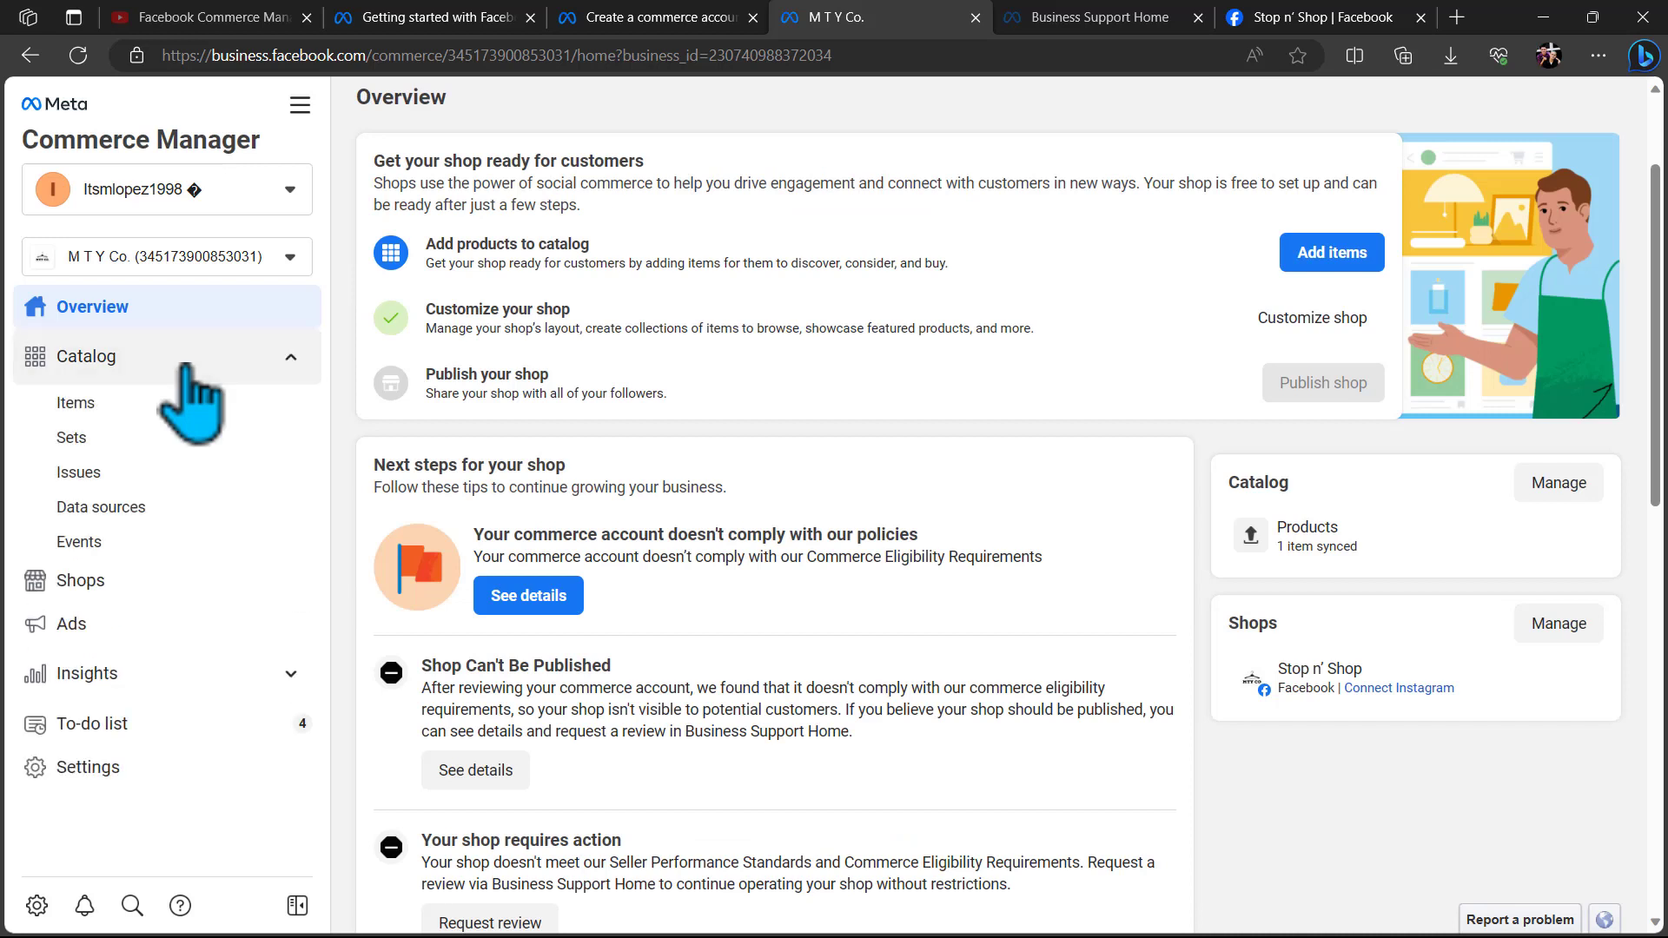
{"action": "left_click", "coordinate": [164, 405]}
{"action": "left_click", "coordinate": [160, 439]}
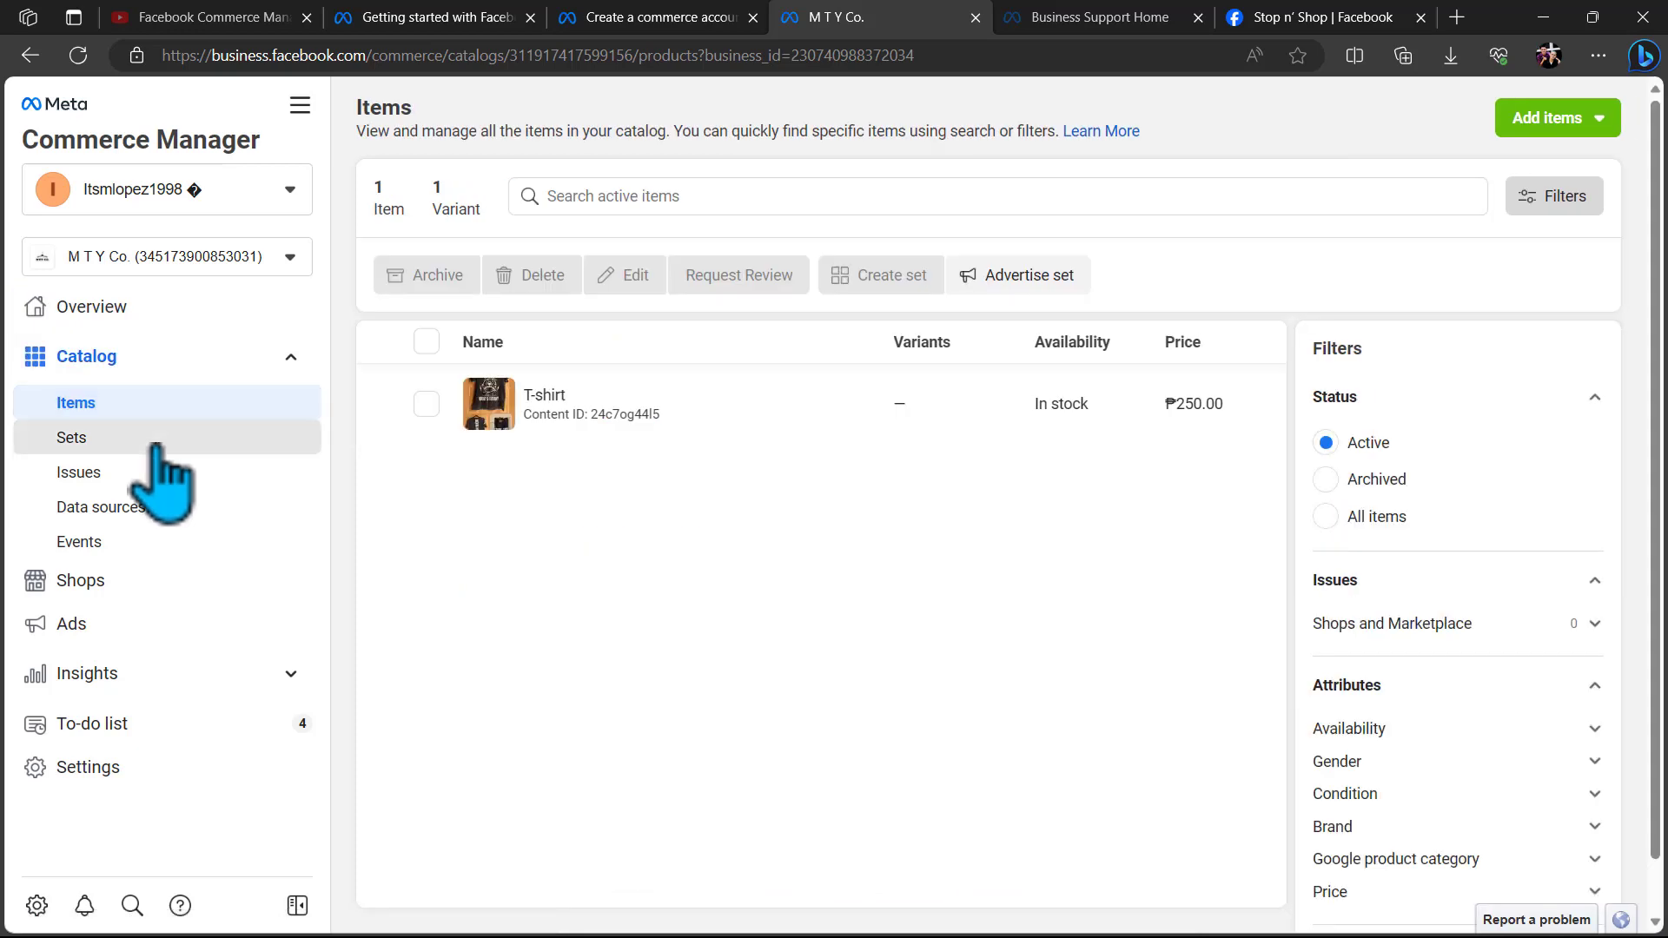
{"action": "left_click", "coordinate": [174, 474]}
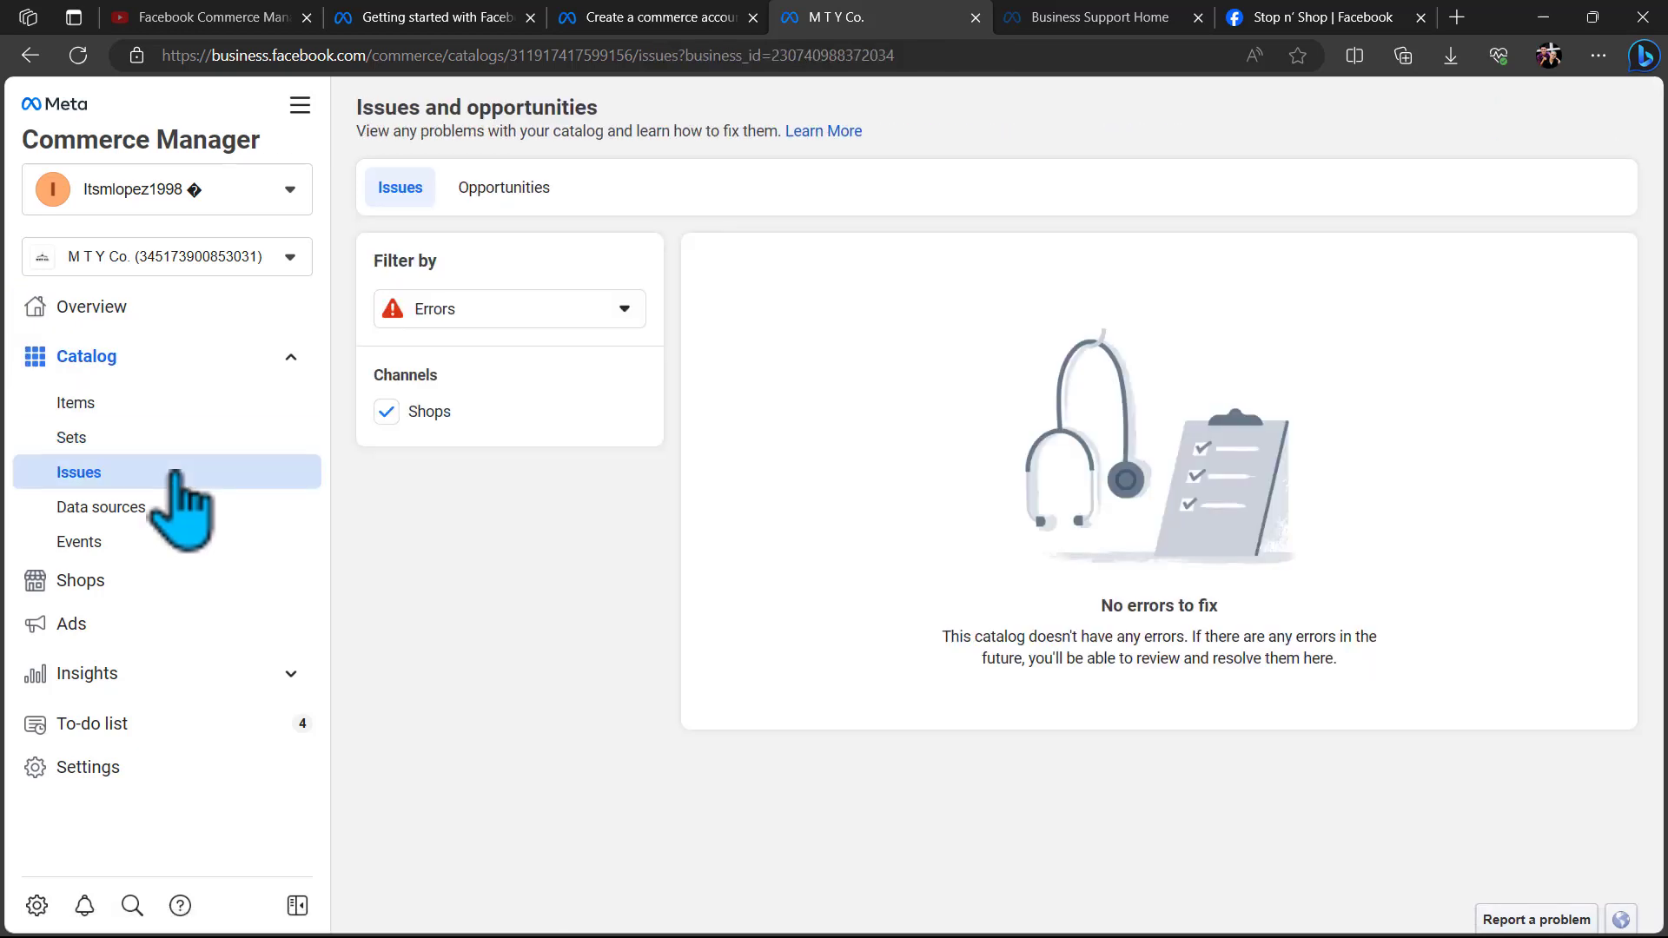
Review the catalog's Data sources and Events, ending on the Items list with the ₱250.00 T-shirt.
{"action": "left_click", "coordinate": [170, 512]}
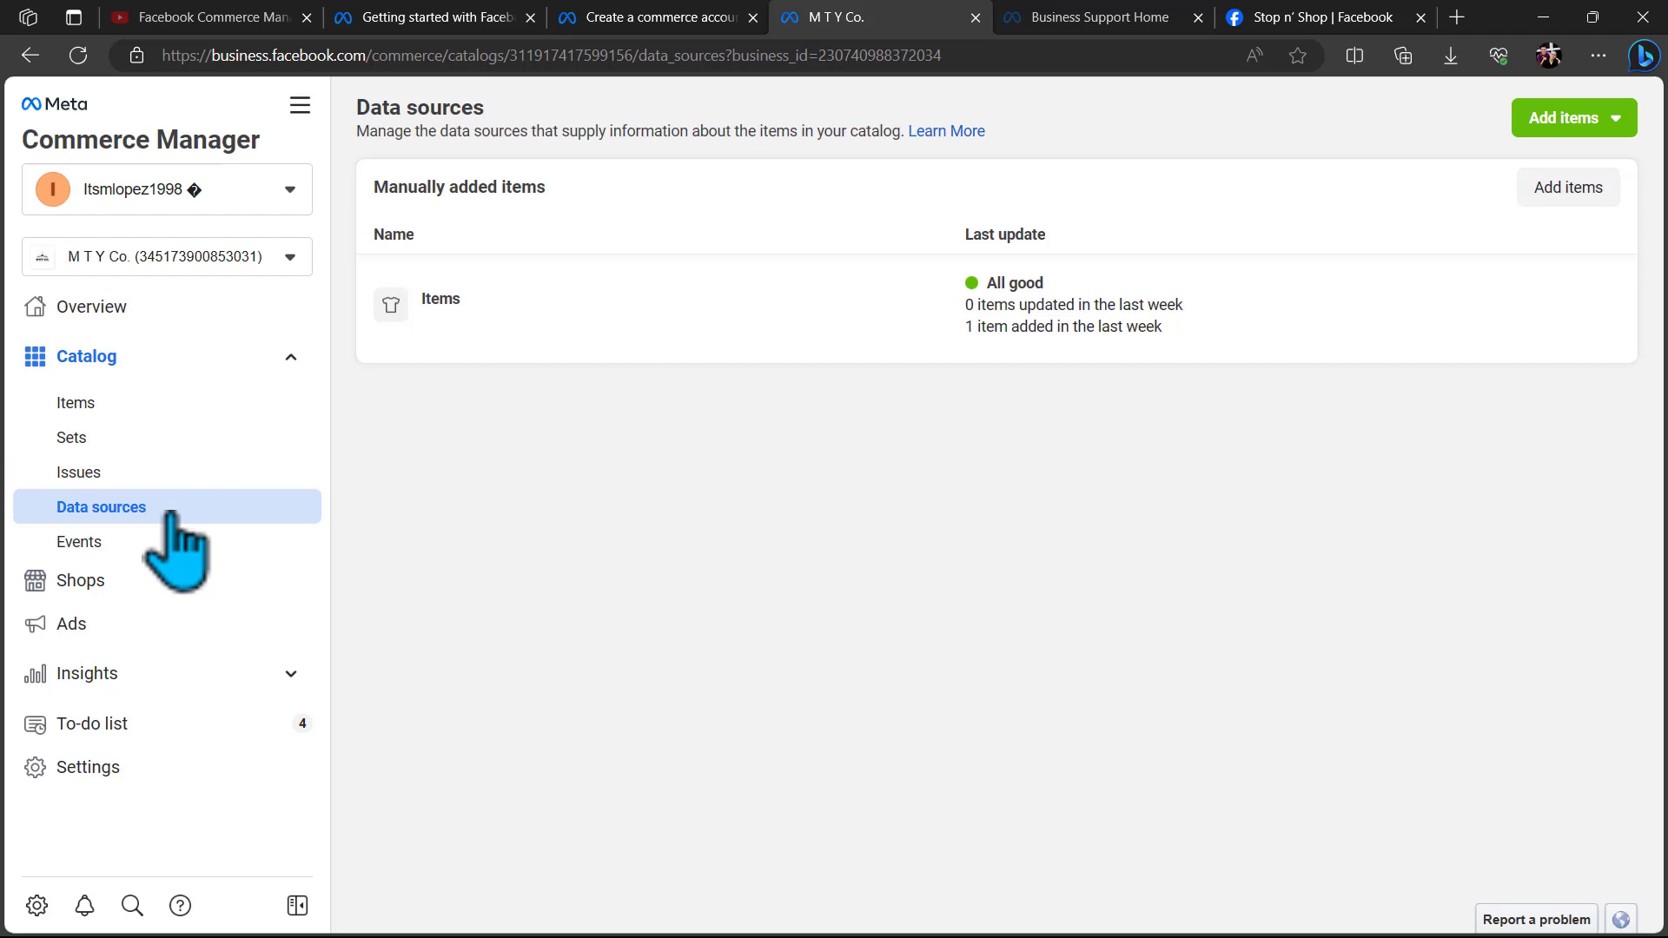
{"action": "left_click", "coordinate": [166, 546]}
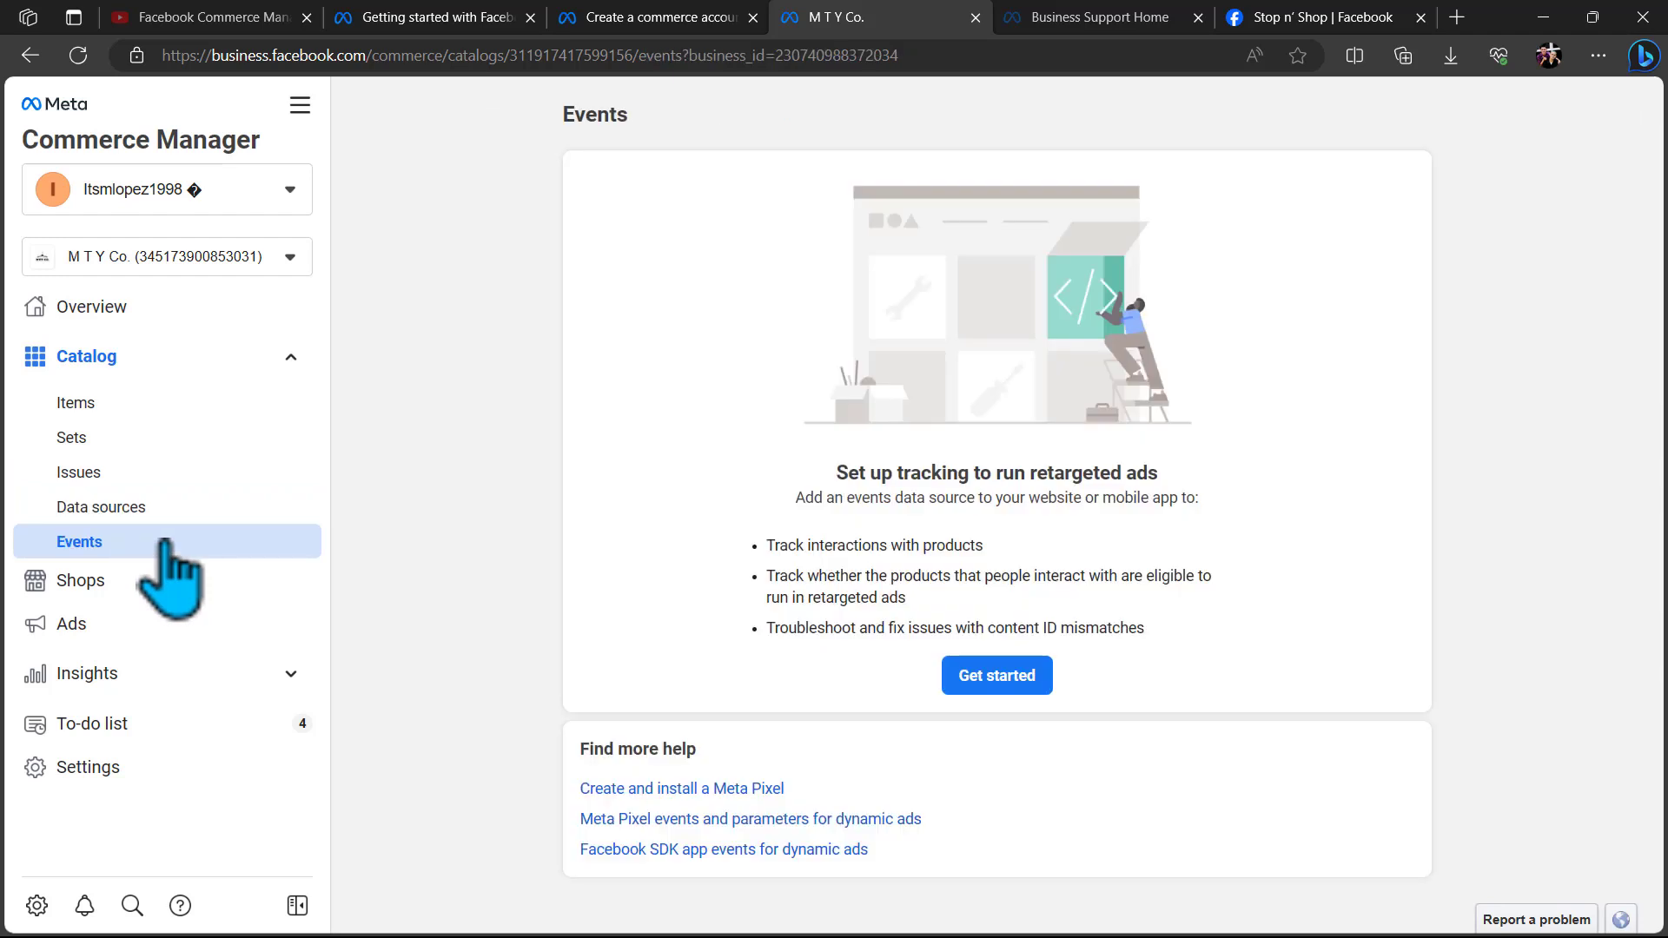
{"action": "left_click", "coordinate": [174, 407]}
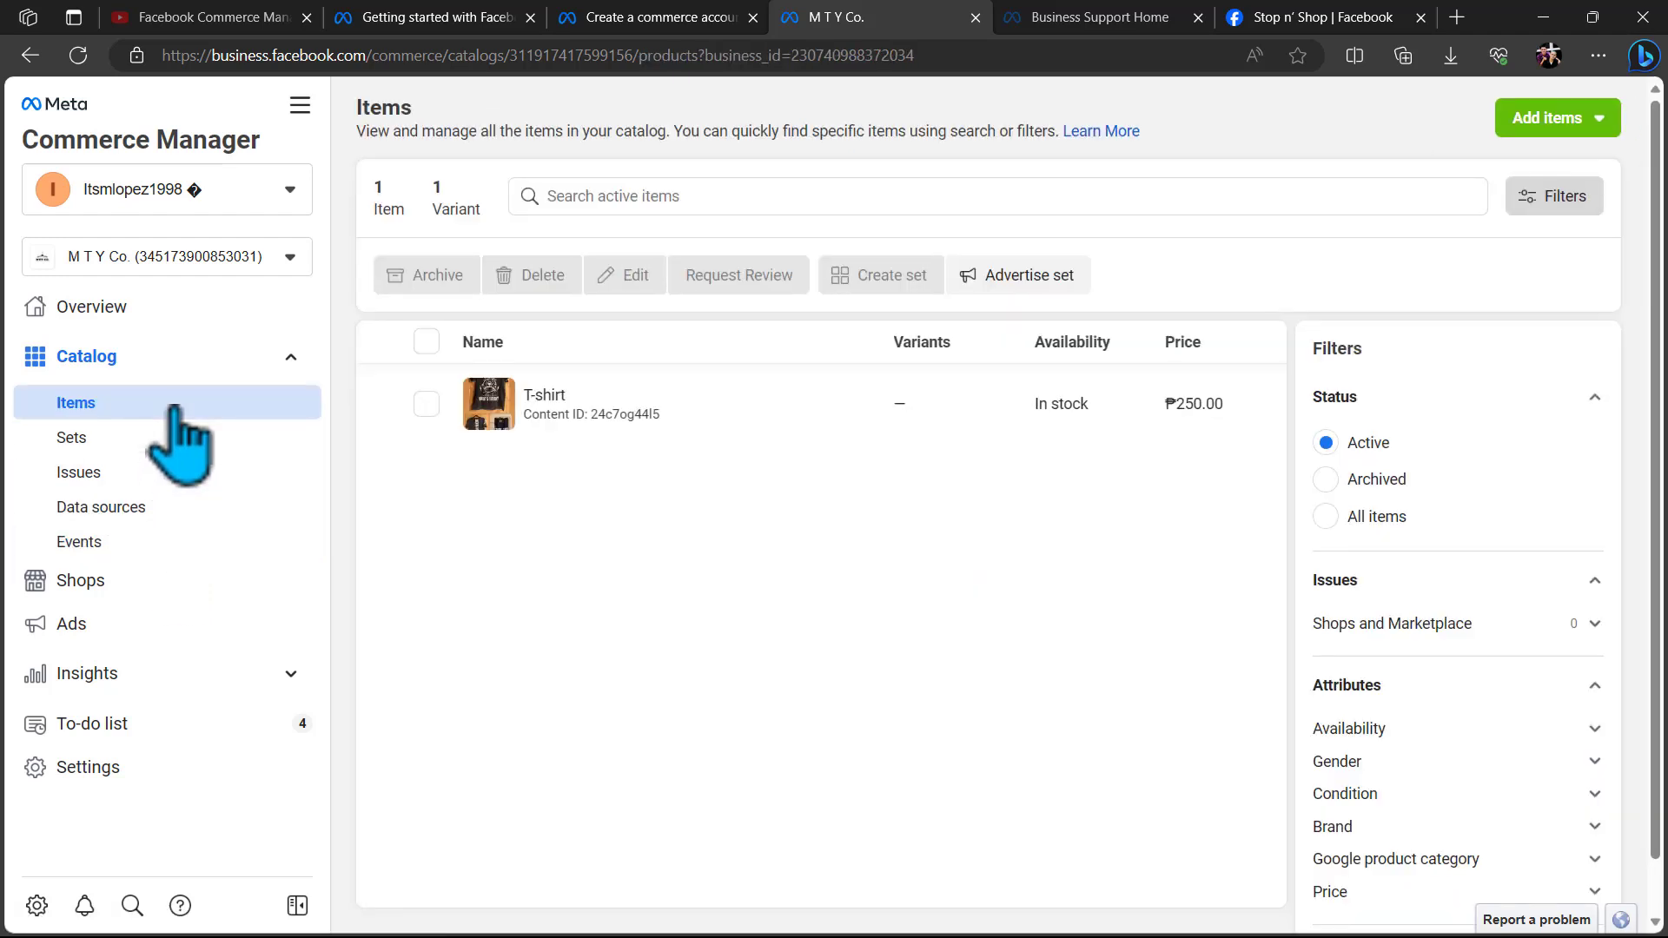
{"action": "left_click", "coordinate": [1577, 404]}
{"action": "left_click", "coordinate": [1591, 407]}
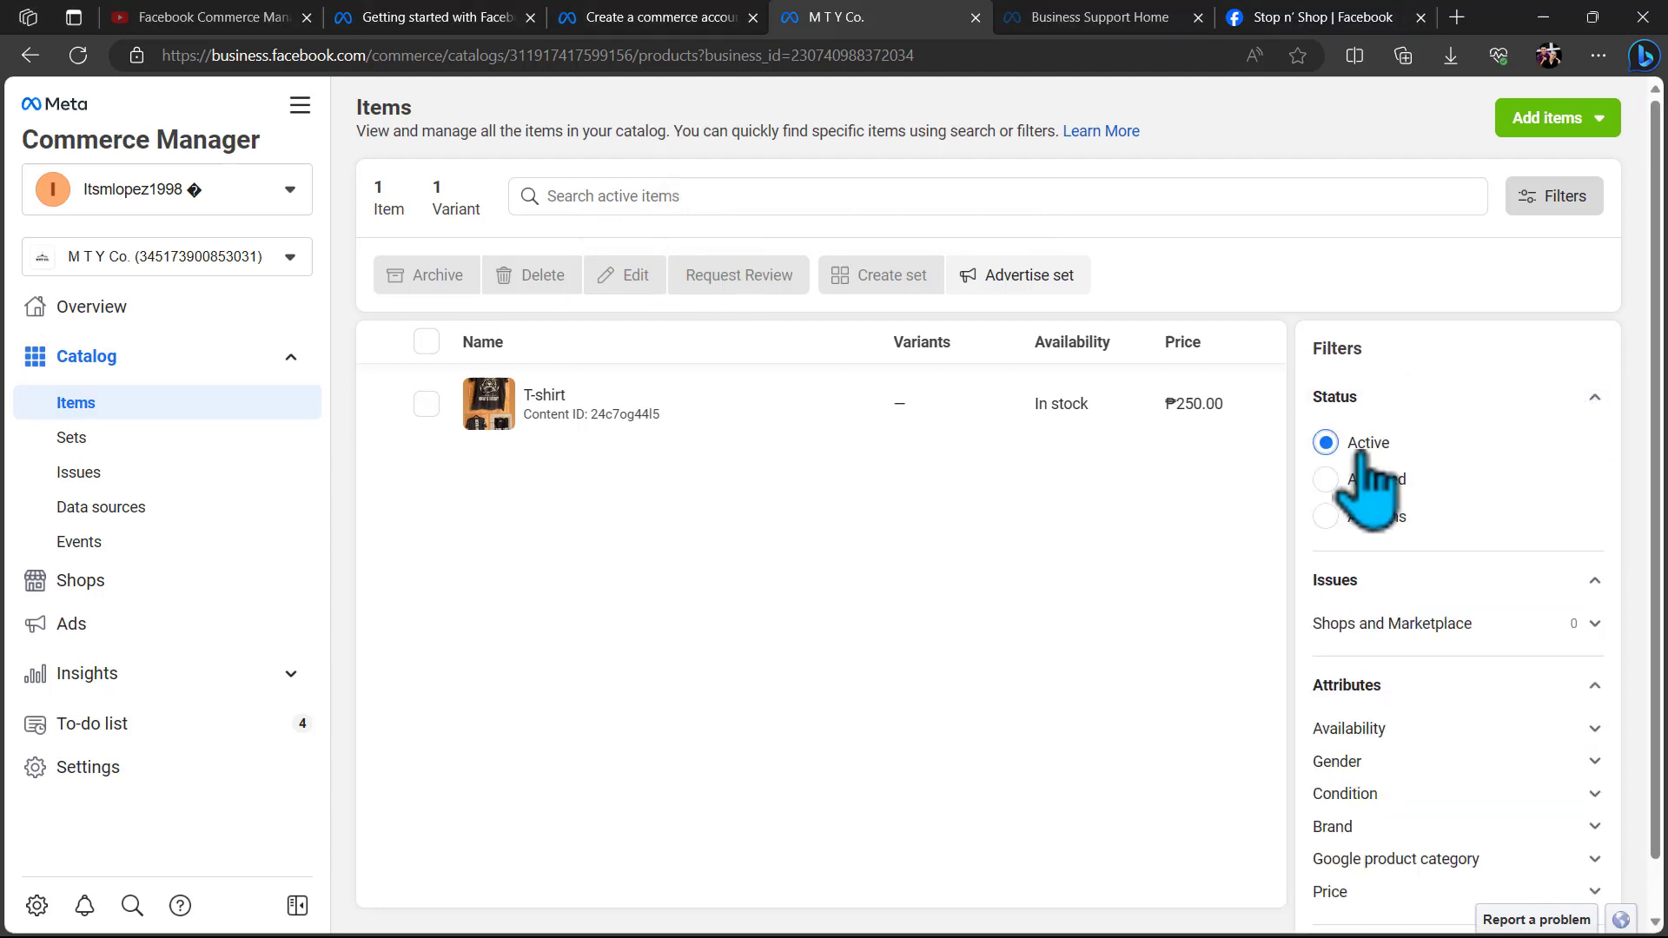
{"action": "left_click", "coordinate": [1395, 483]}
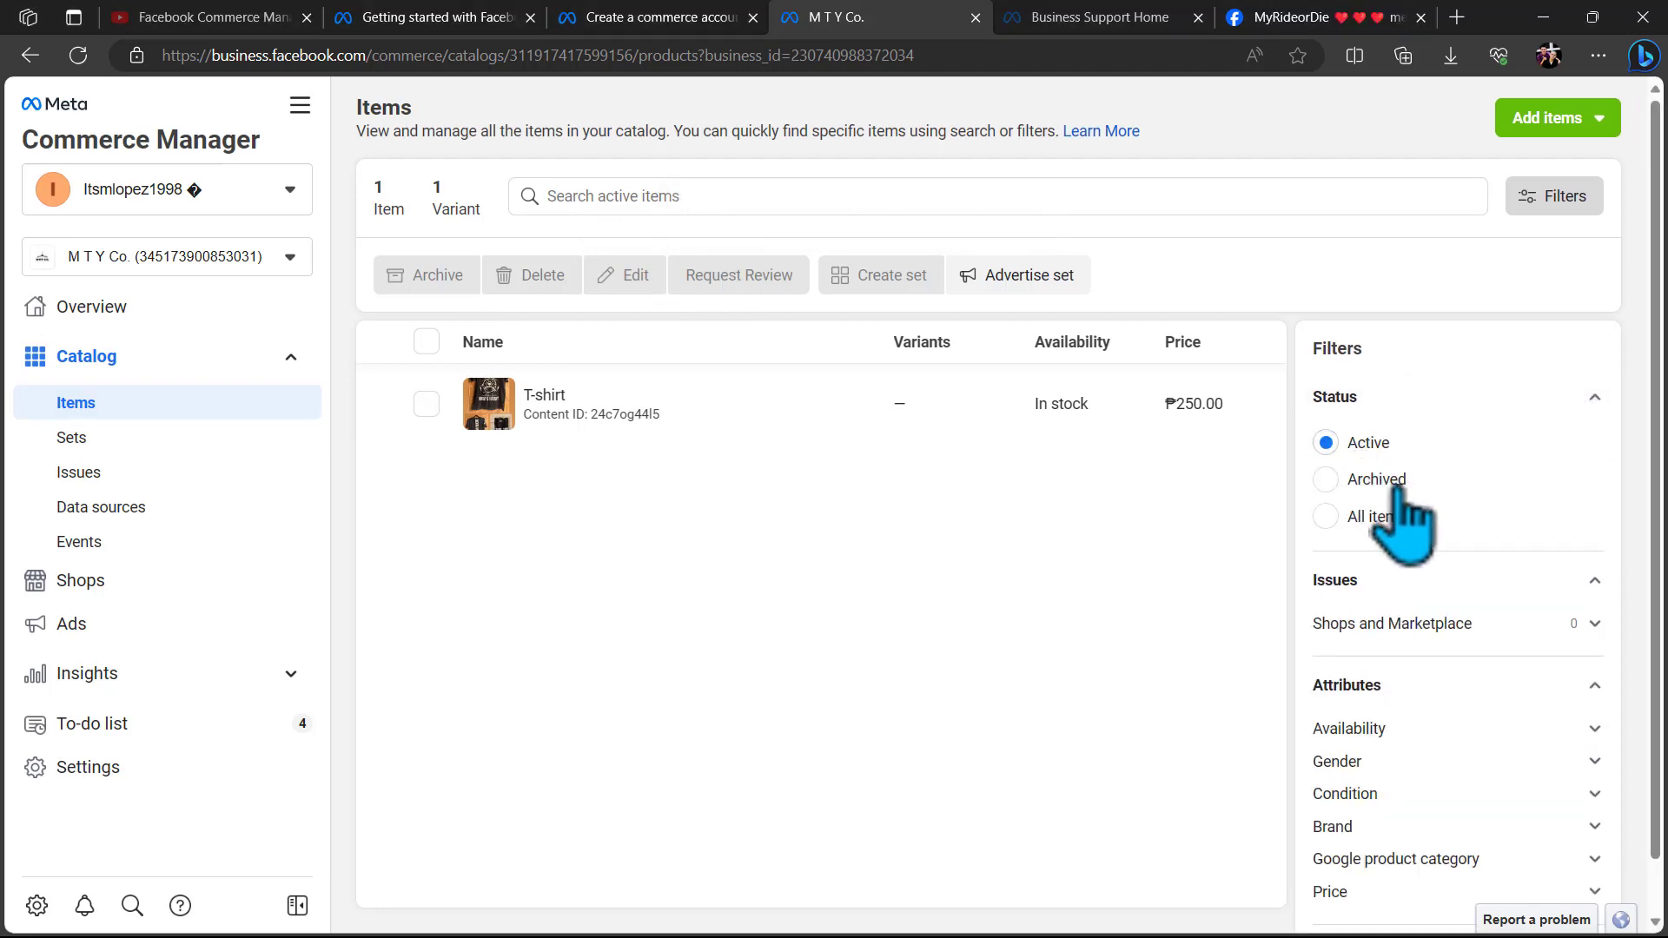
{"action": "left_click", "coordinate": [1390, 519]}
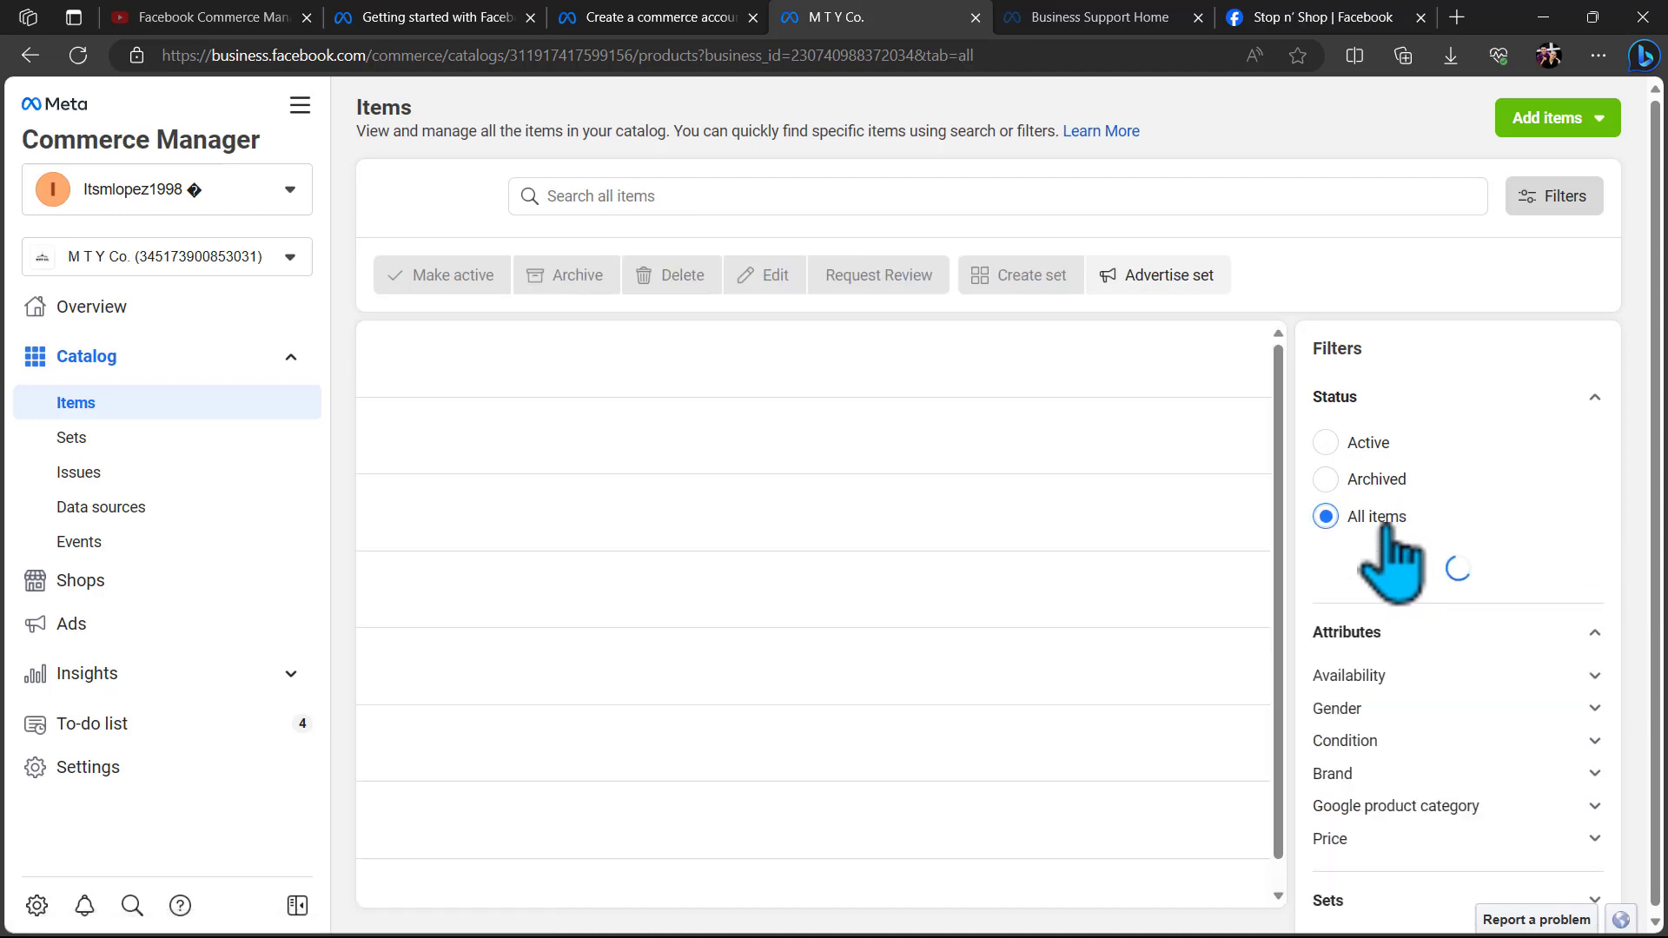
{"action": "scroll", "coordinate": [1399, 565], "scroll_direction": "down", "scroll_amount": 1}
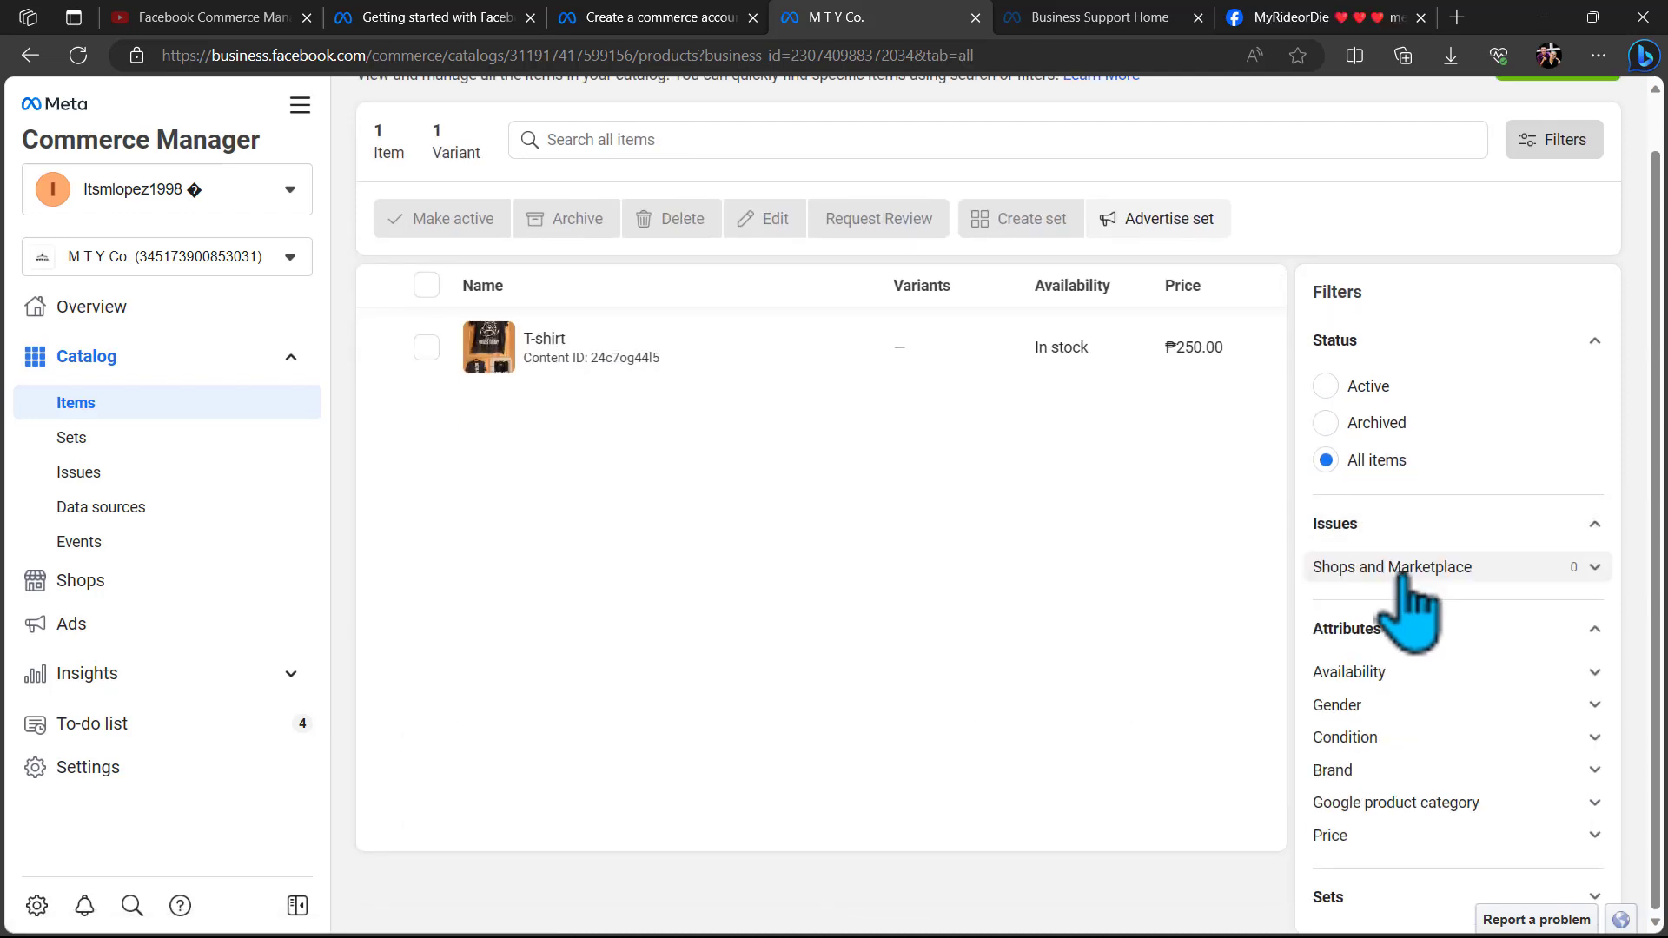
{"action": "left_click", "coordinate": [1596, 671]}
{"action": "left_click", "coordinate": [1325, 715]}
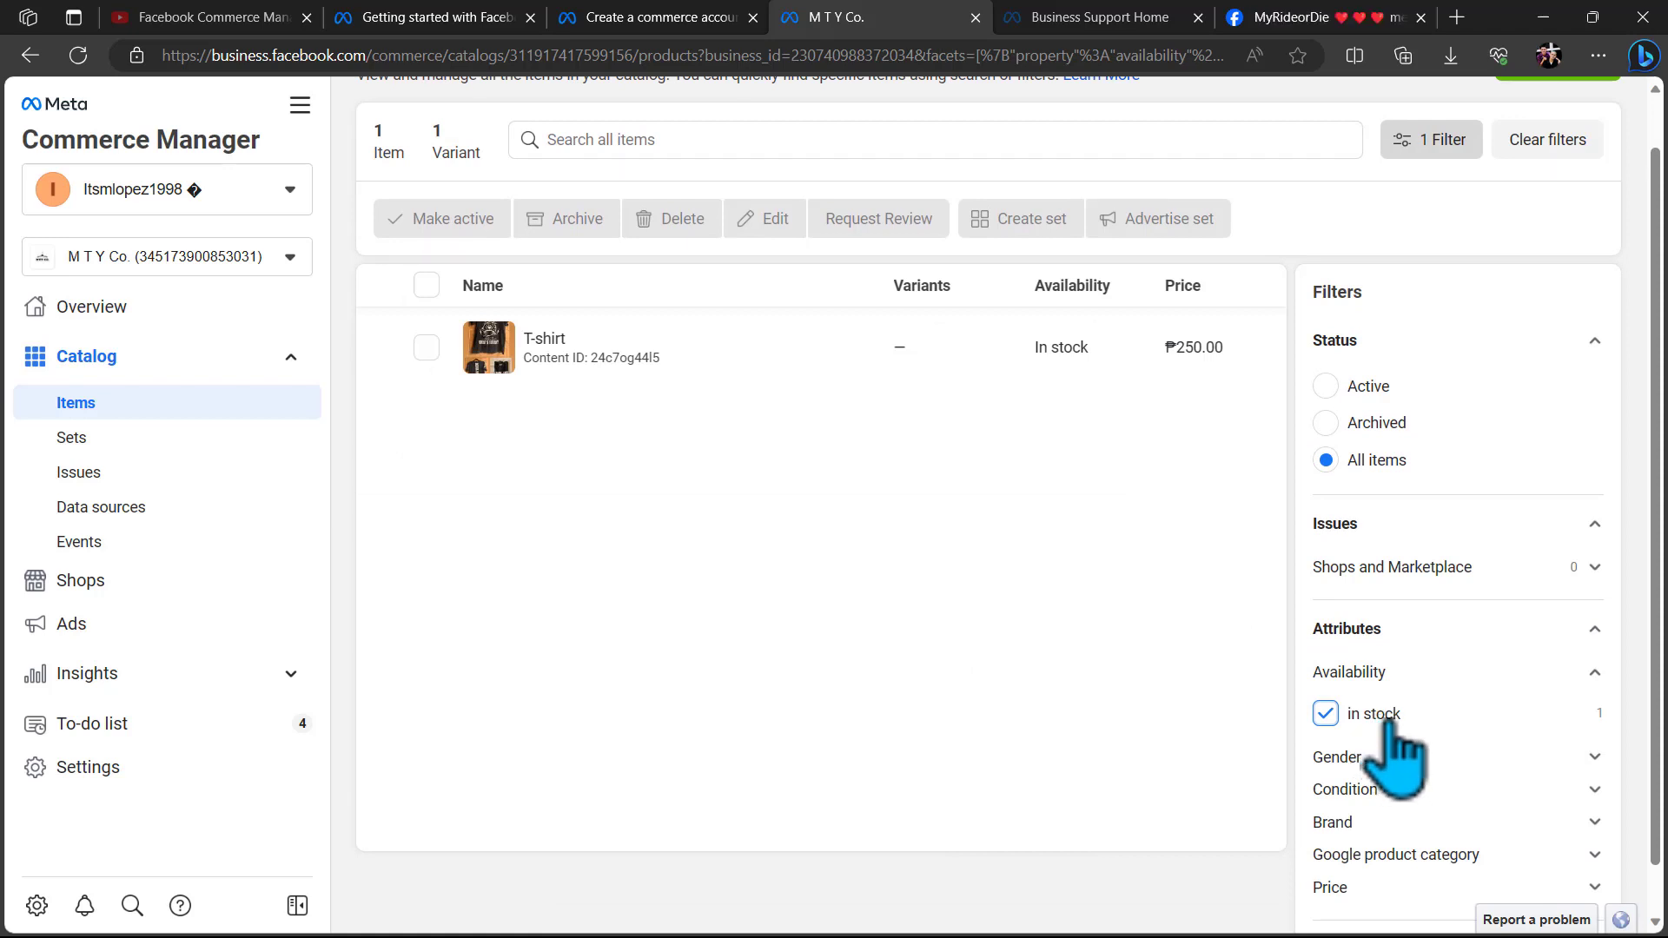
{"action": "scroll", "coordinate": [1388, 721], "scroll_direction": "down", "scroll_amount": 1}
{"action": "left_click", "coordinate": [1391, 737]}
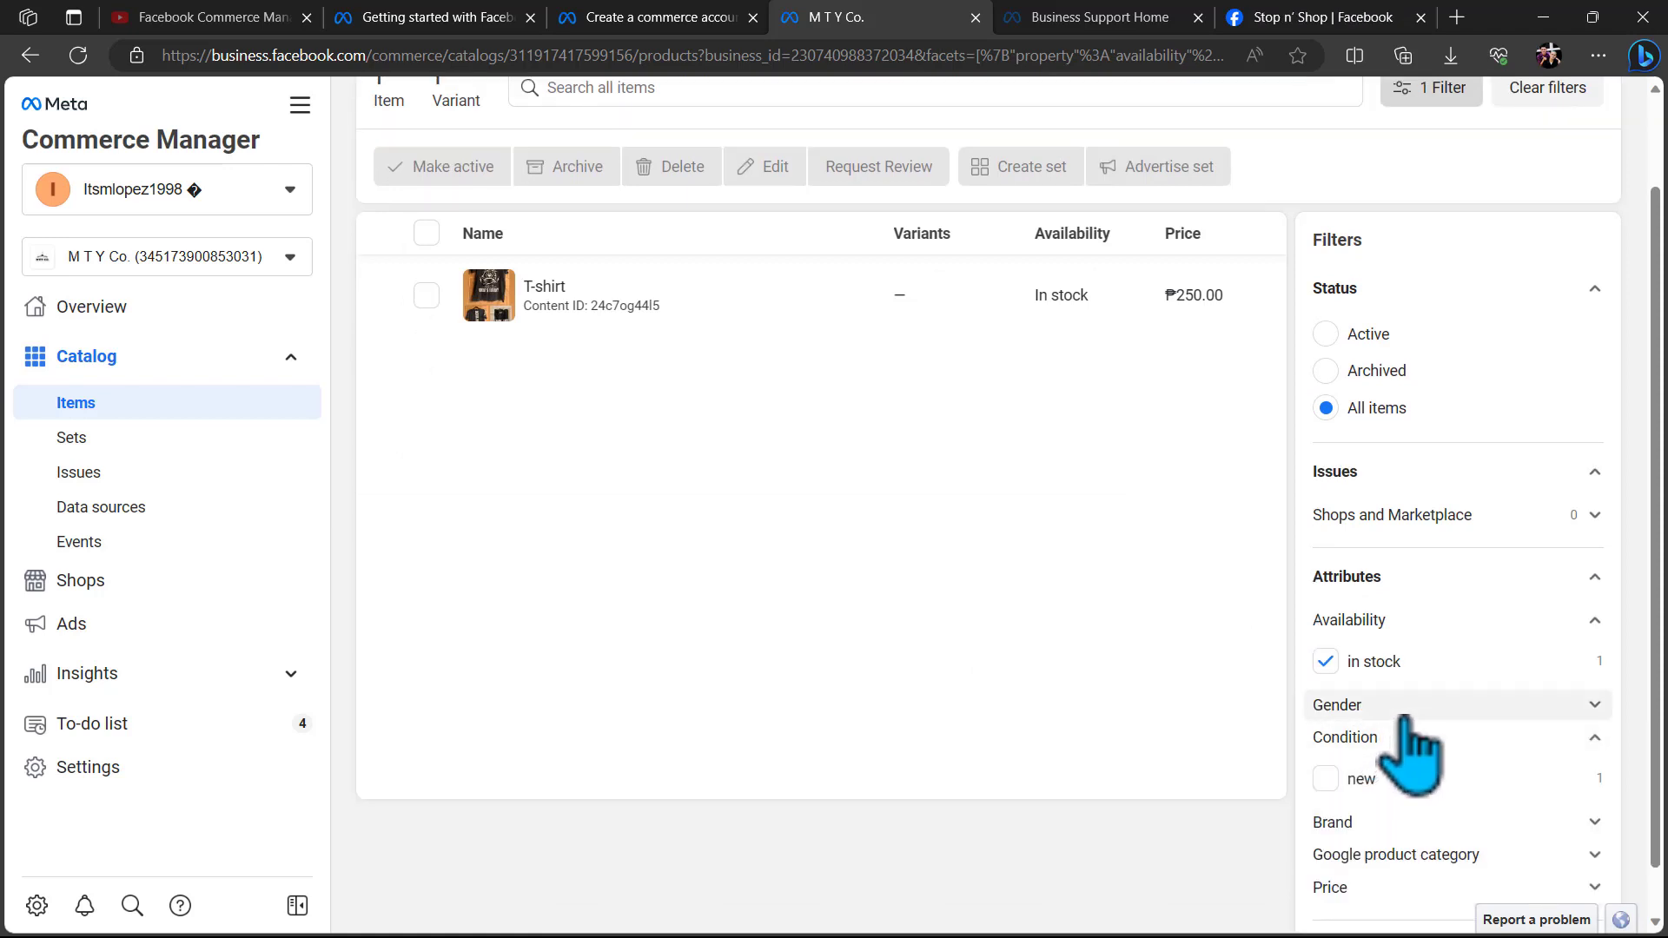
{"action": "left_click", "coordinate": [1404, 780]}
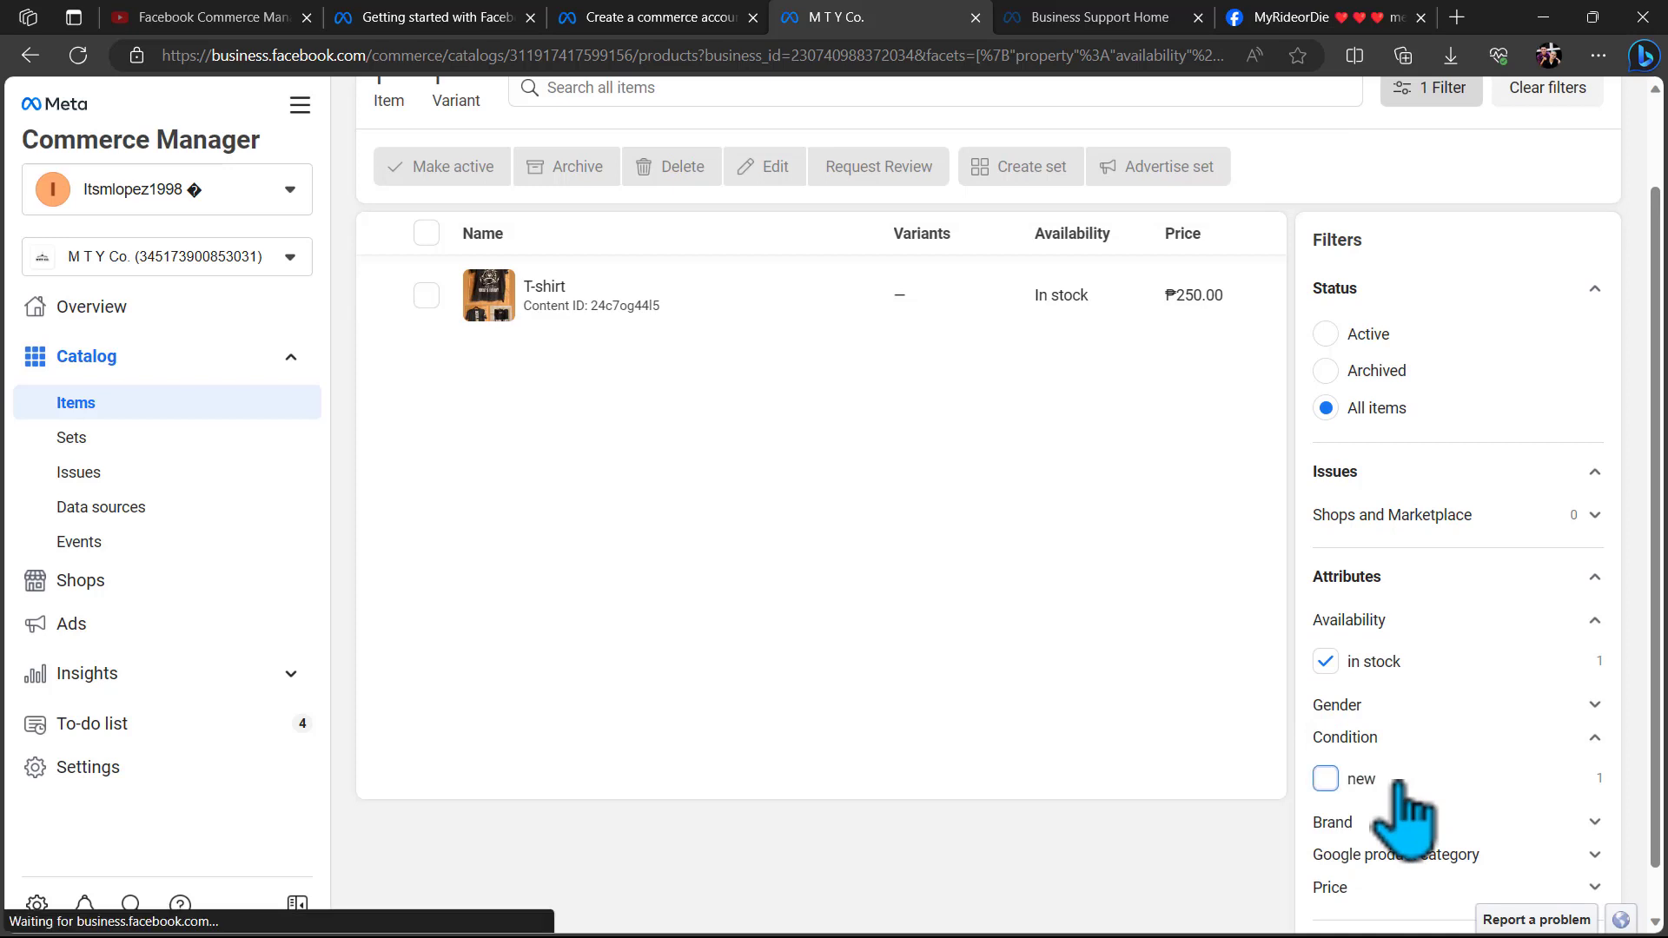
{"action": "left_click", "coordinate": [1359, 770]}
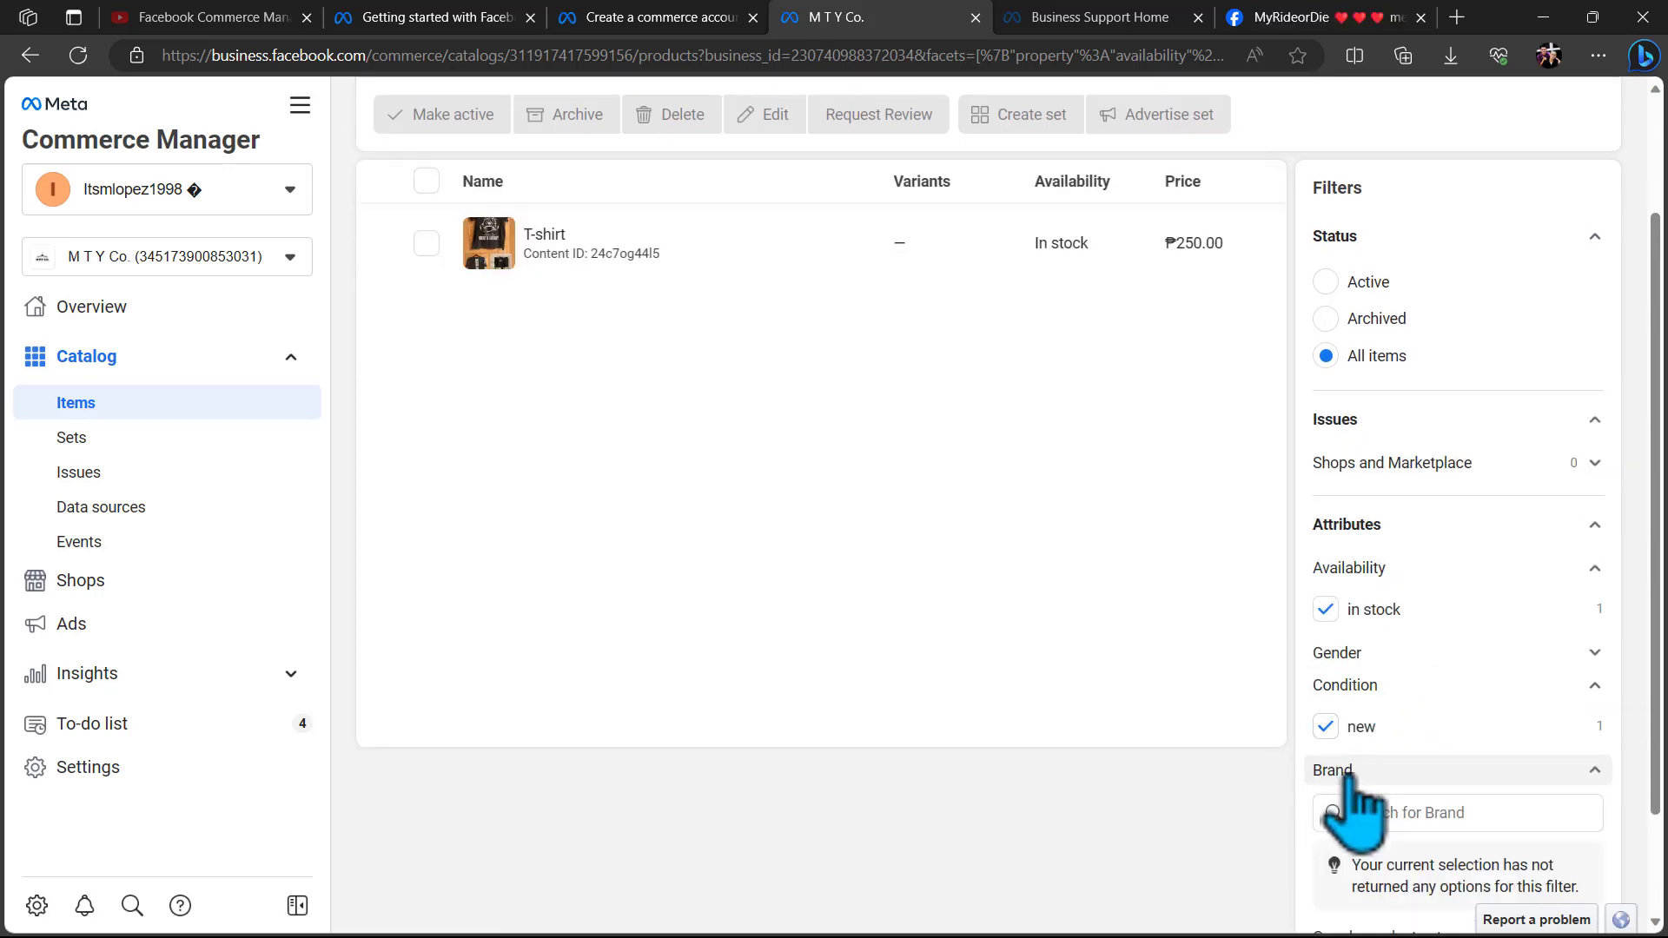
{"action": "scroll", "coordinate": [1412, 813], "scroll_direction": "down", "scroll_amount": 2}
{"action": "left_click", "coordinate": [1416, 804]}
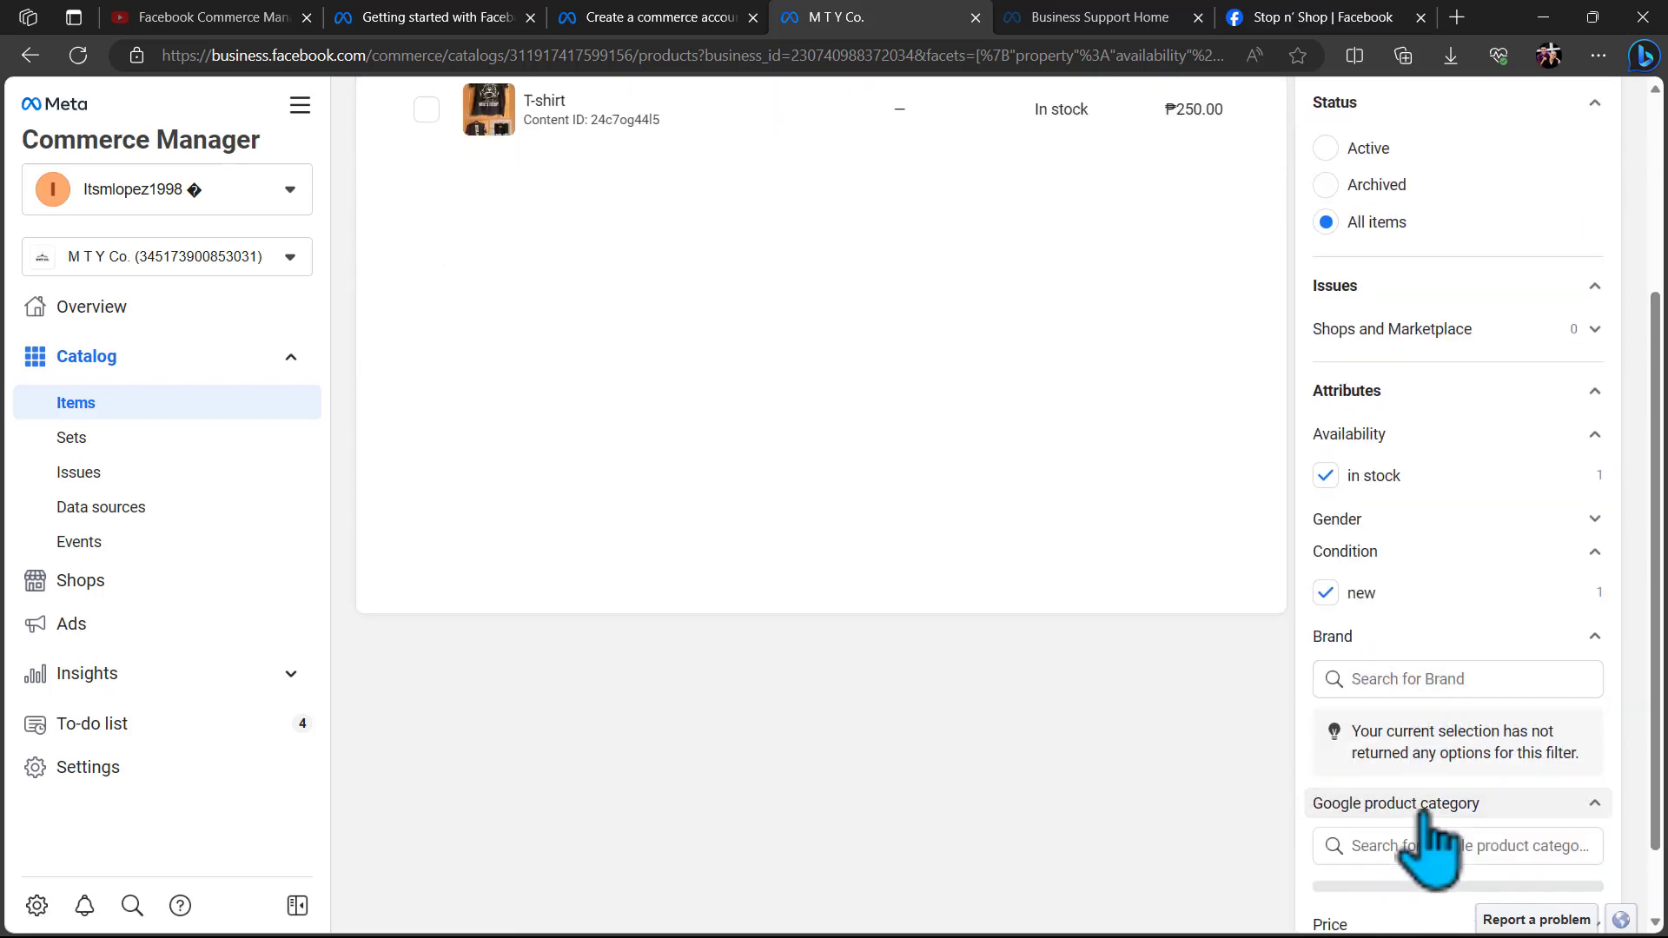
{"action": "scroll", "coordinate": [1425, 843], "scroll_direction": "down", "scroll_amount": 3}
Reload the unfiltered item list, then check the Store collection Lahat ng Produkto set's channels.
{"action": "left_click", "coordinate": [75, 402]}
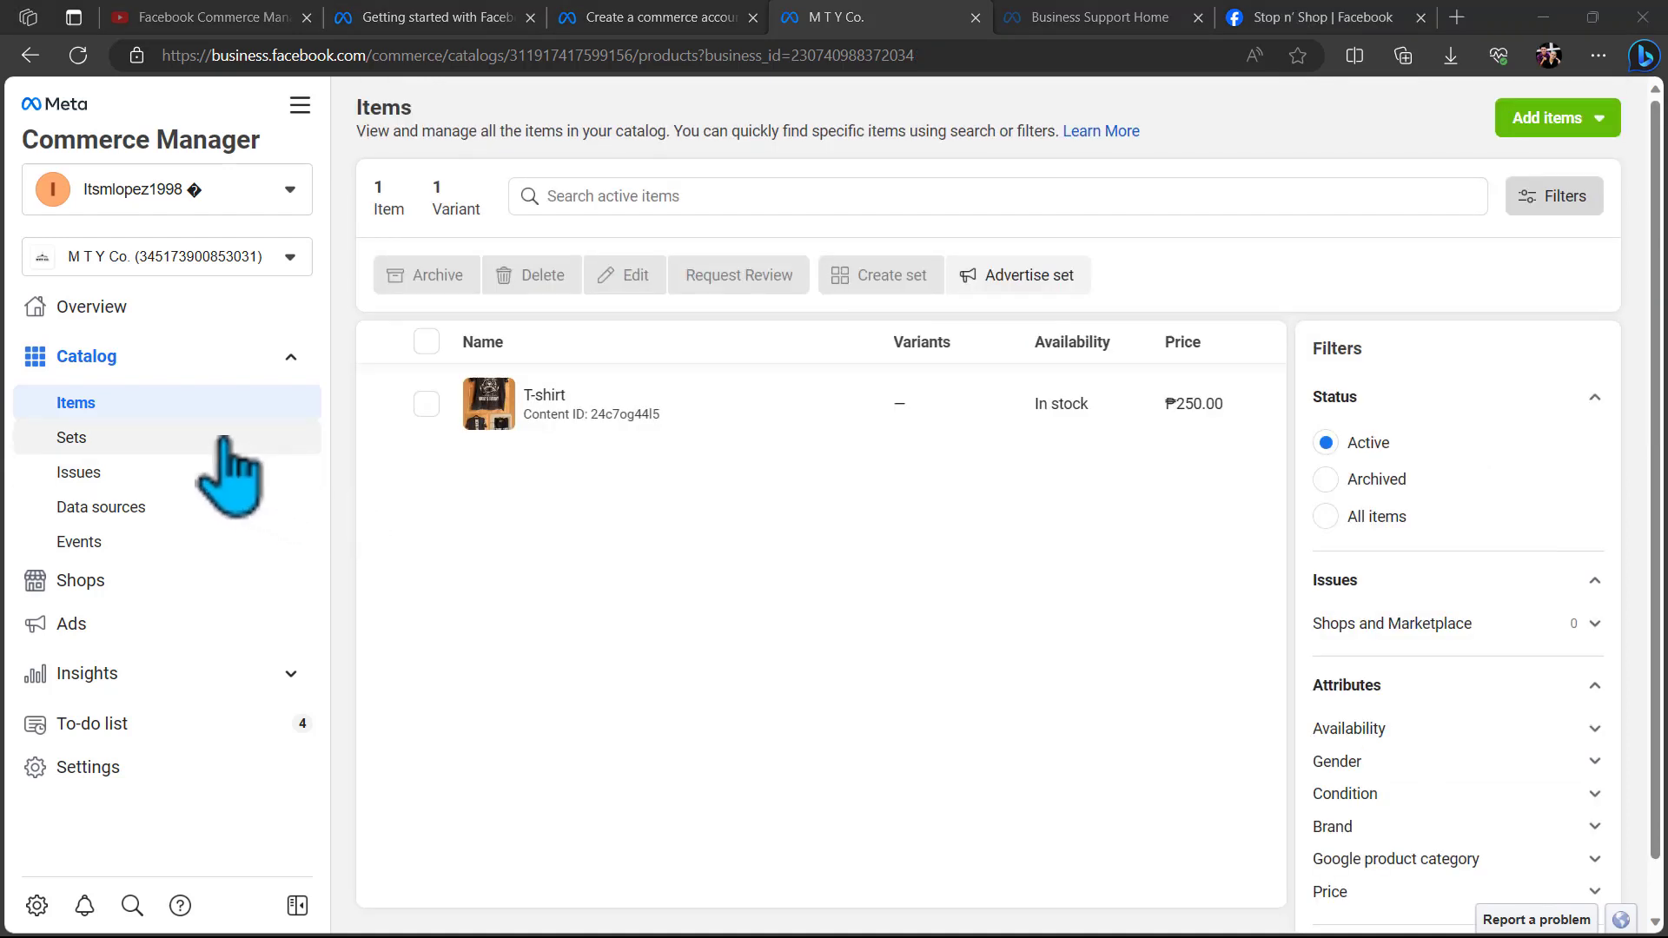
{"action": "left_click", "coordinate": [72, 437]}
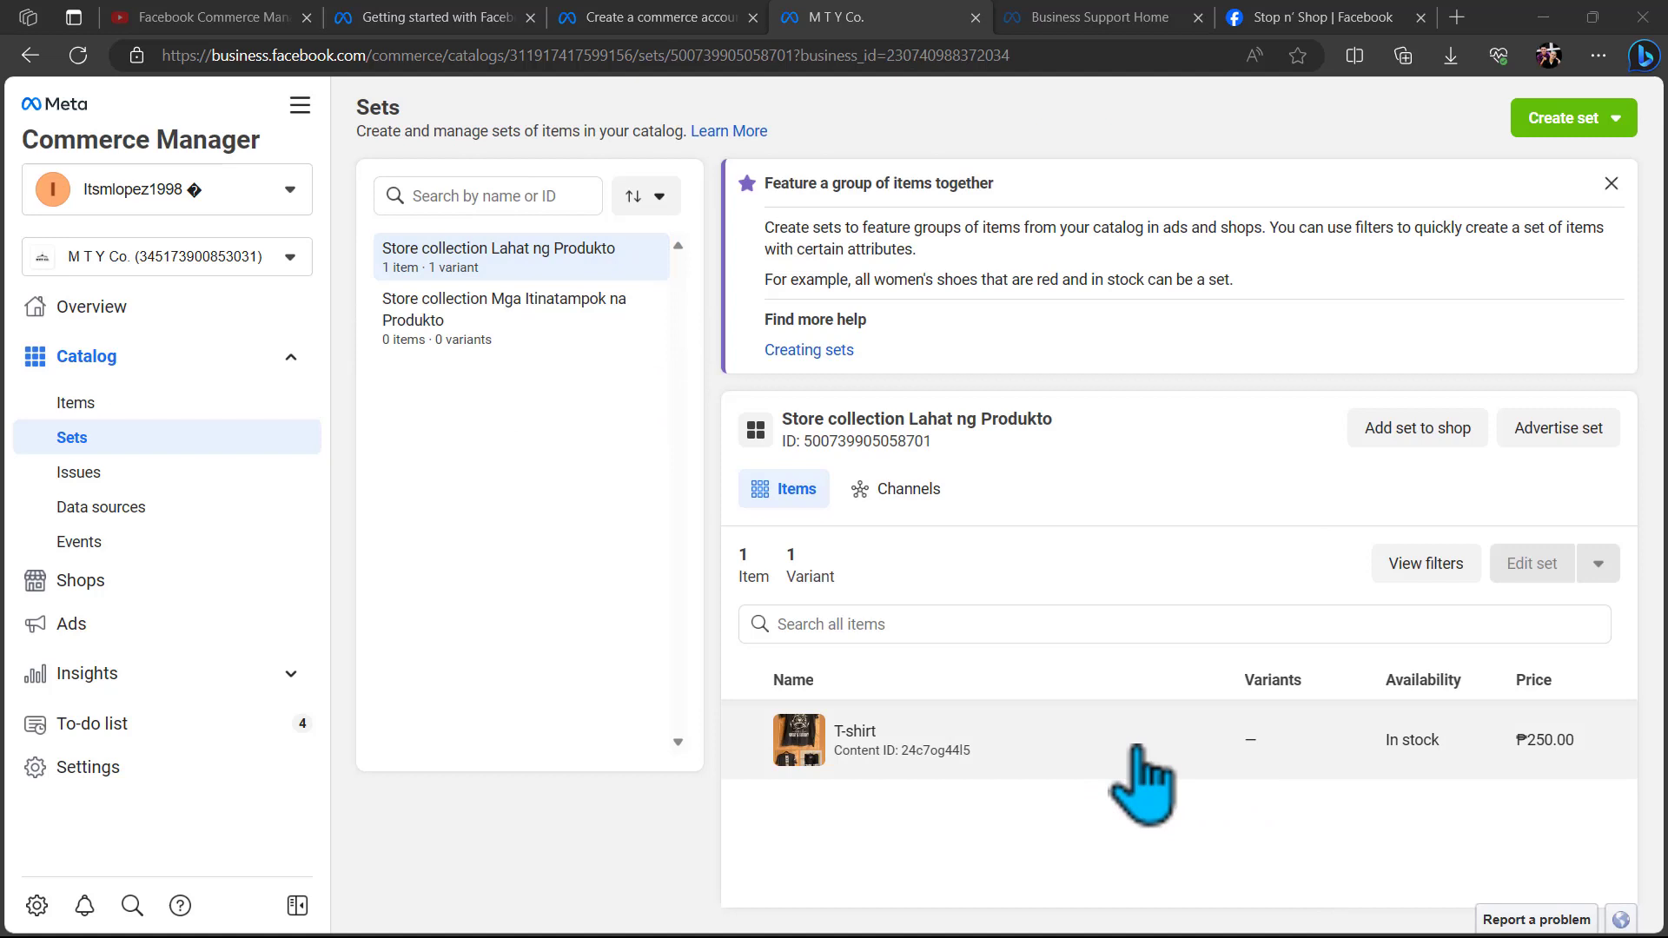
{"action": "left_click", "coordinate": [904, 488]}
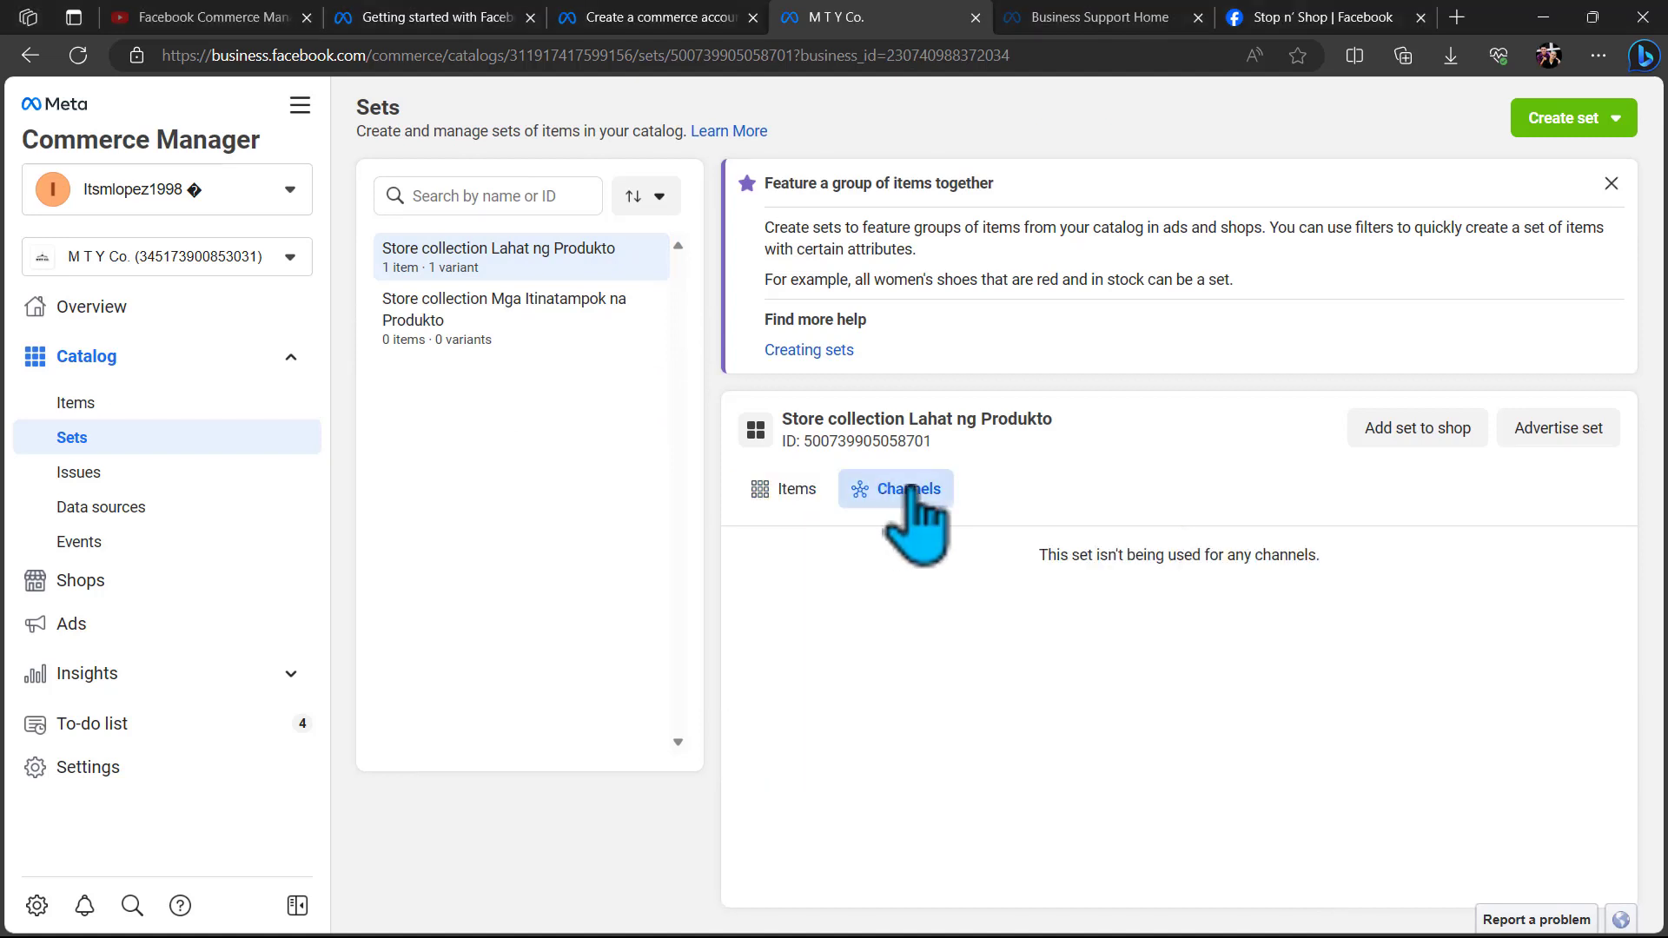
Review the catalog's Issues and Opportunities tabs, then its Data sources and Events pages.
{"action": "left_click", "coordinate": [1375, 437]}
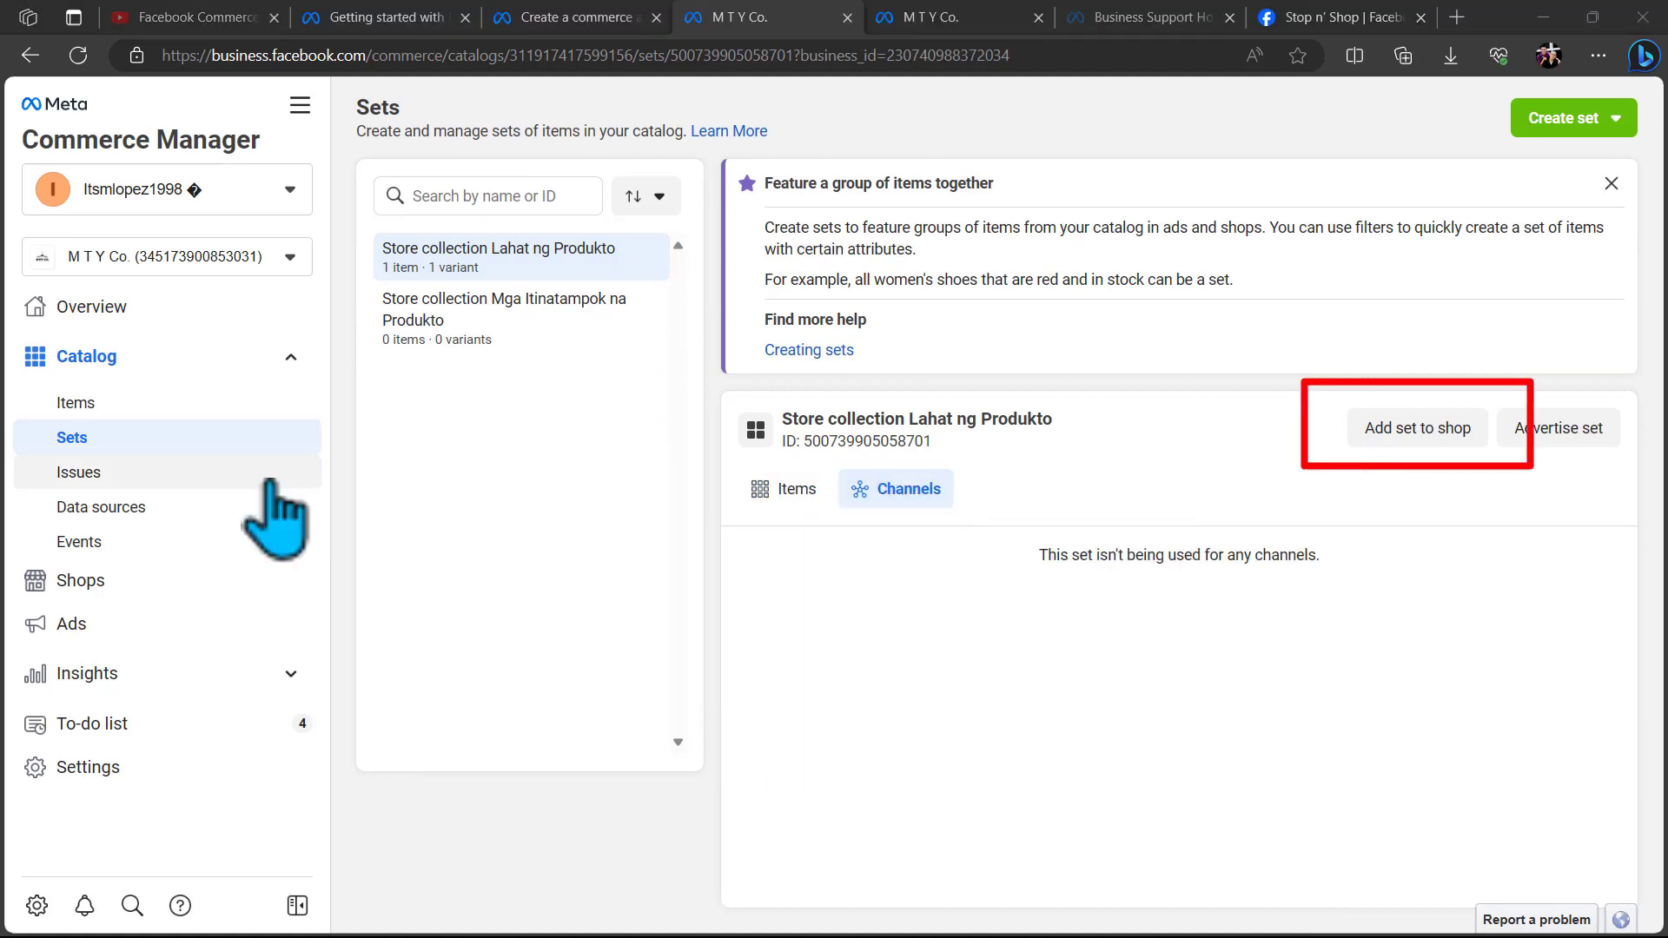
{"action": "left_click", "coordinate": [268, 479]}
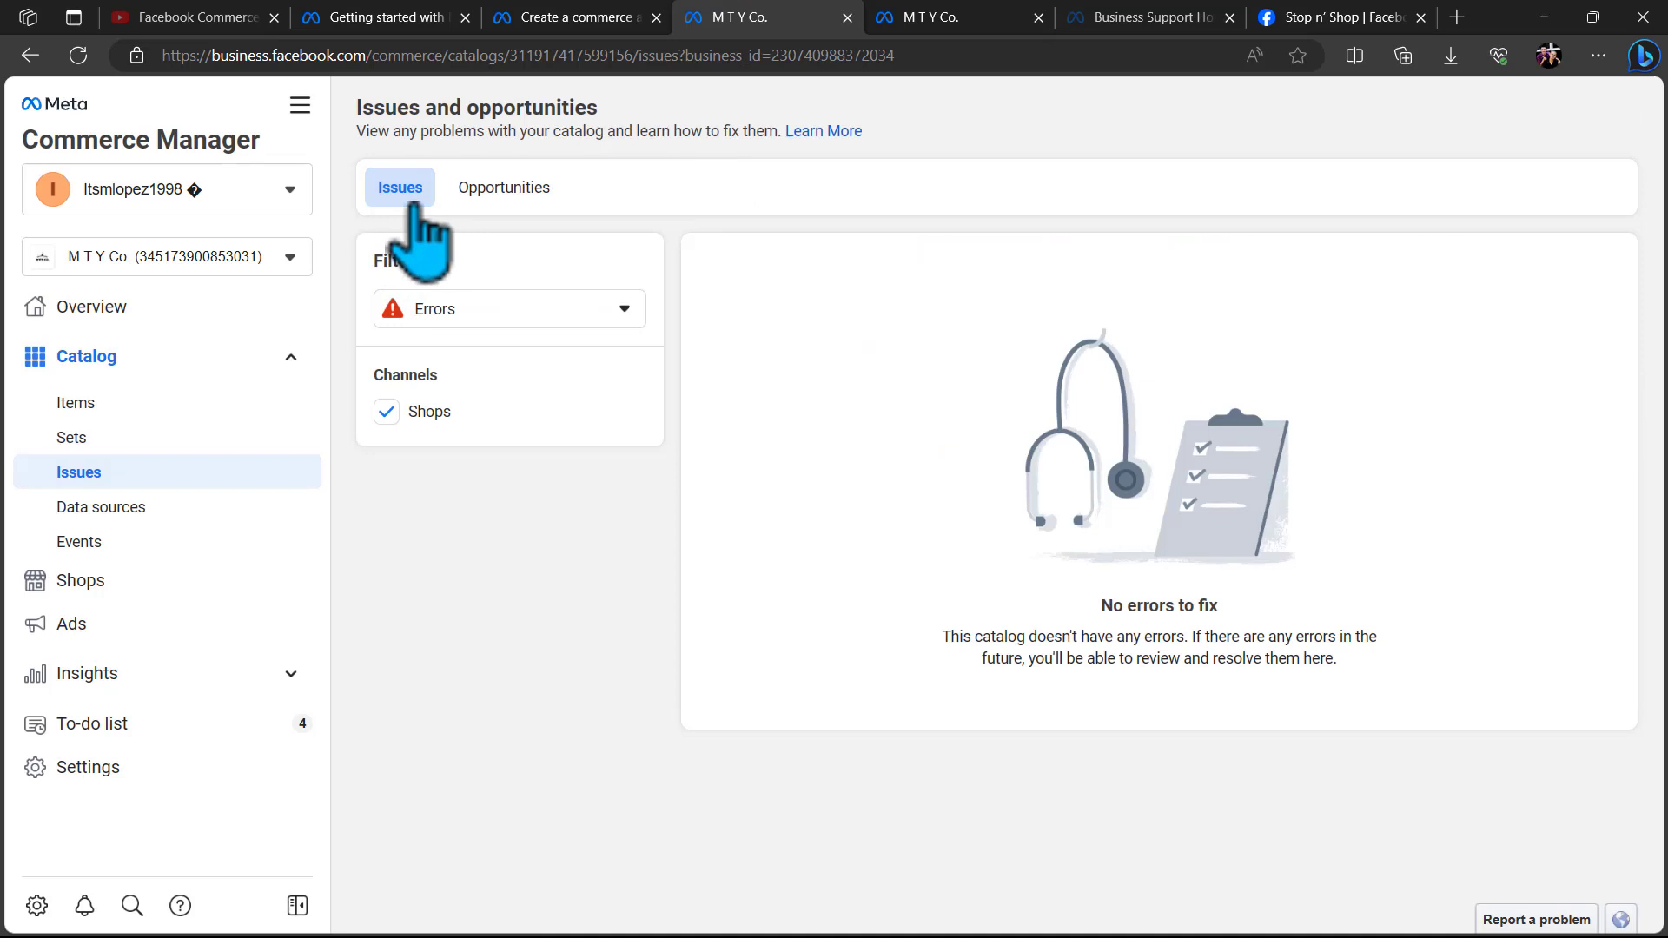
{"action": "left_click", "coordinate": [527, 207]}
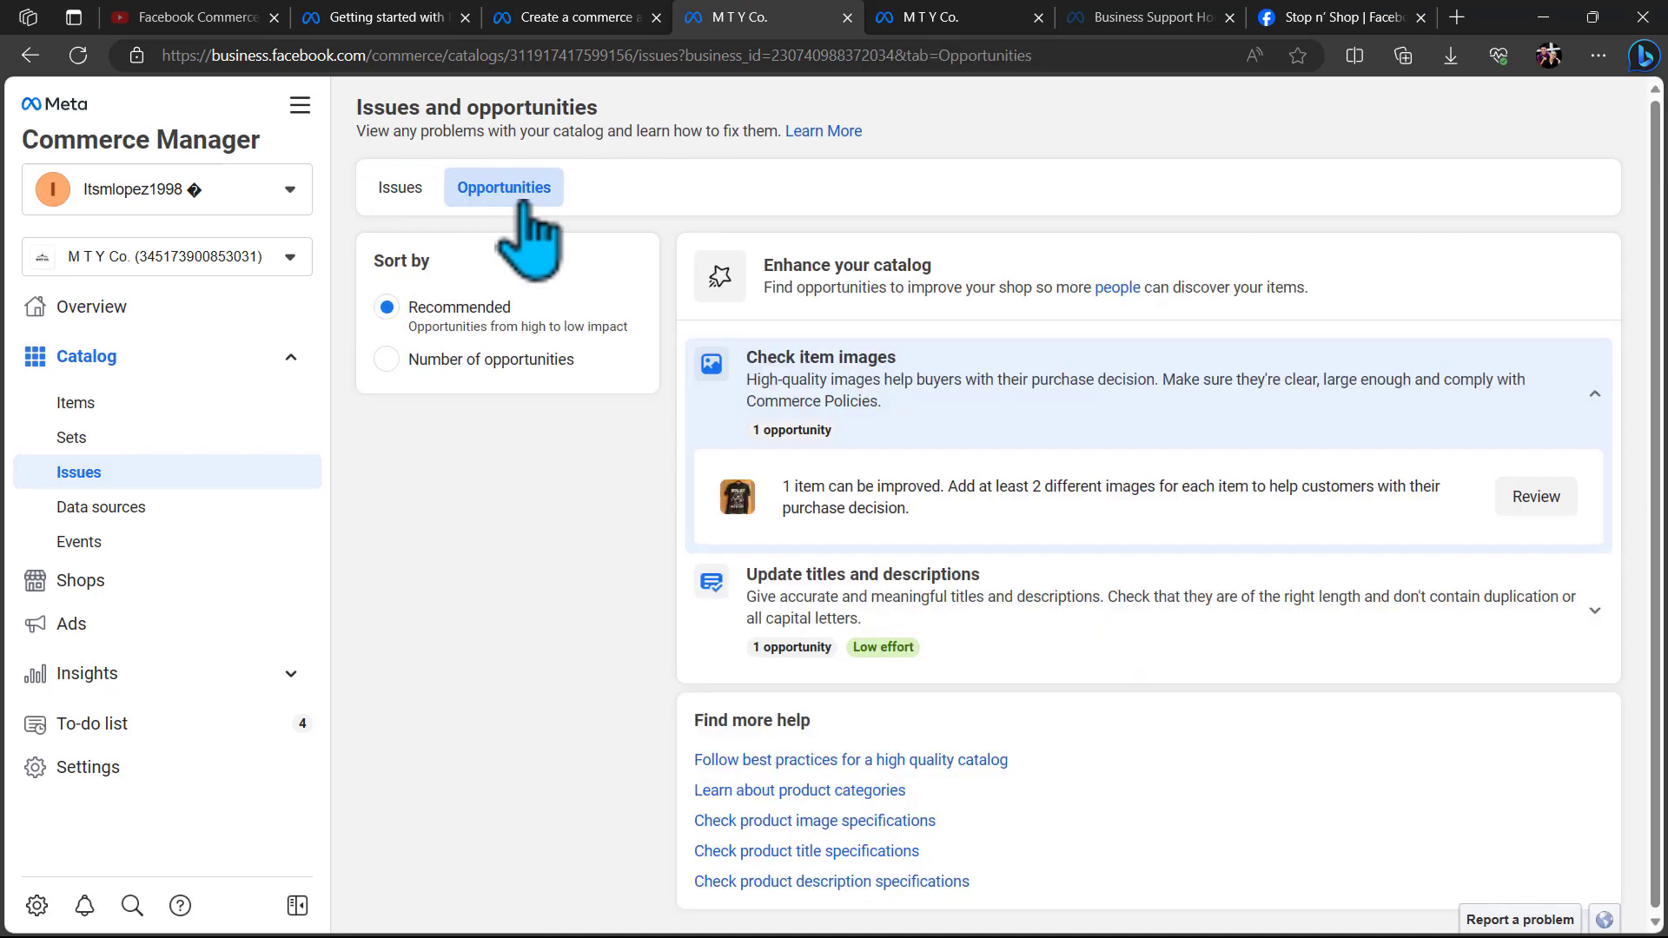
{"action": "left_click", "coordinate": [215, 512]}
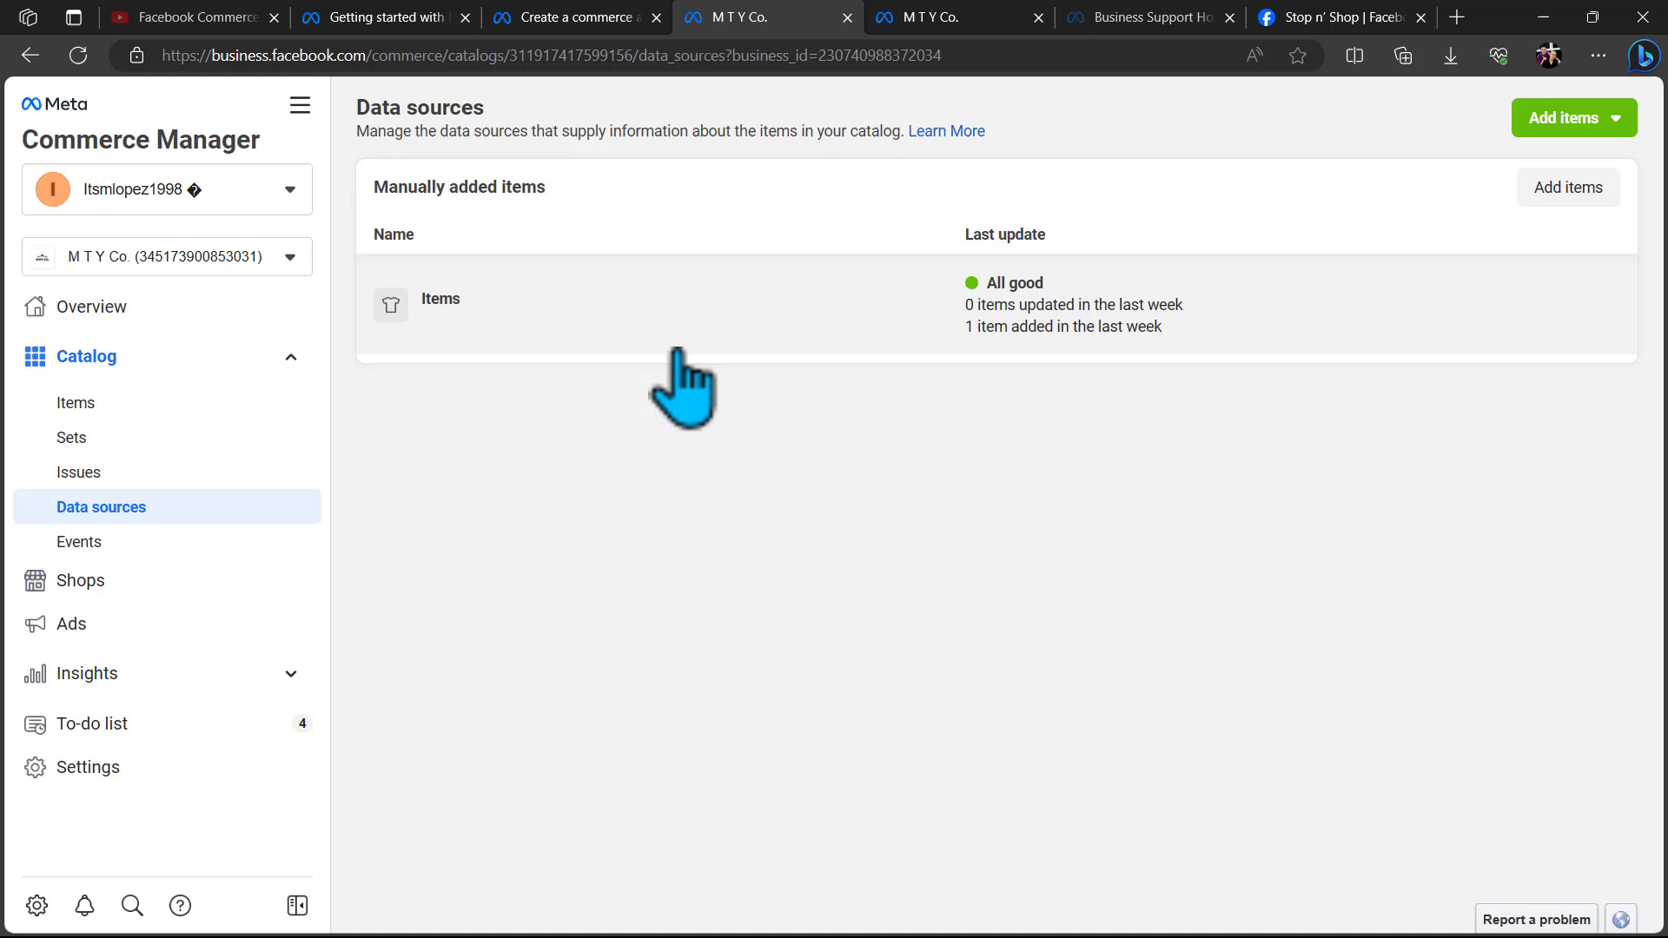
{"action": "left_click", "coordinate": [251, 549]}
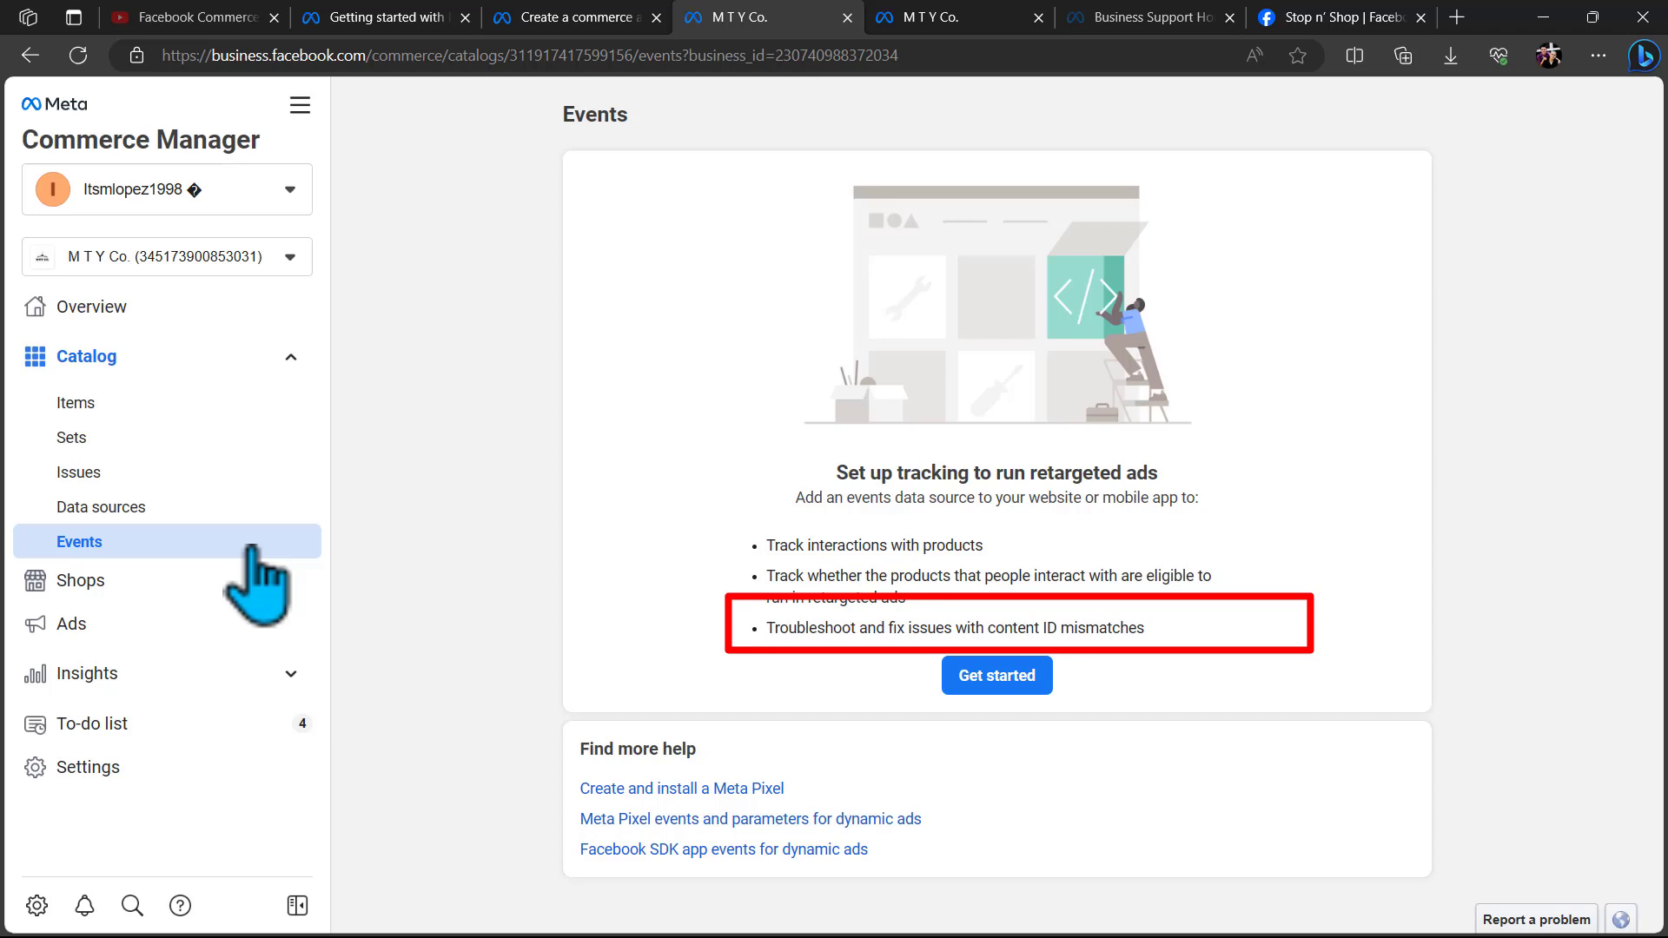
Start event tracking setup, choosing website tracking rather than a mobile app.
{"action": "left_click", "coordinate": [996, 683]}
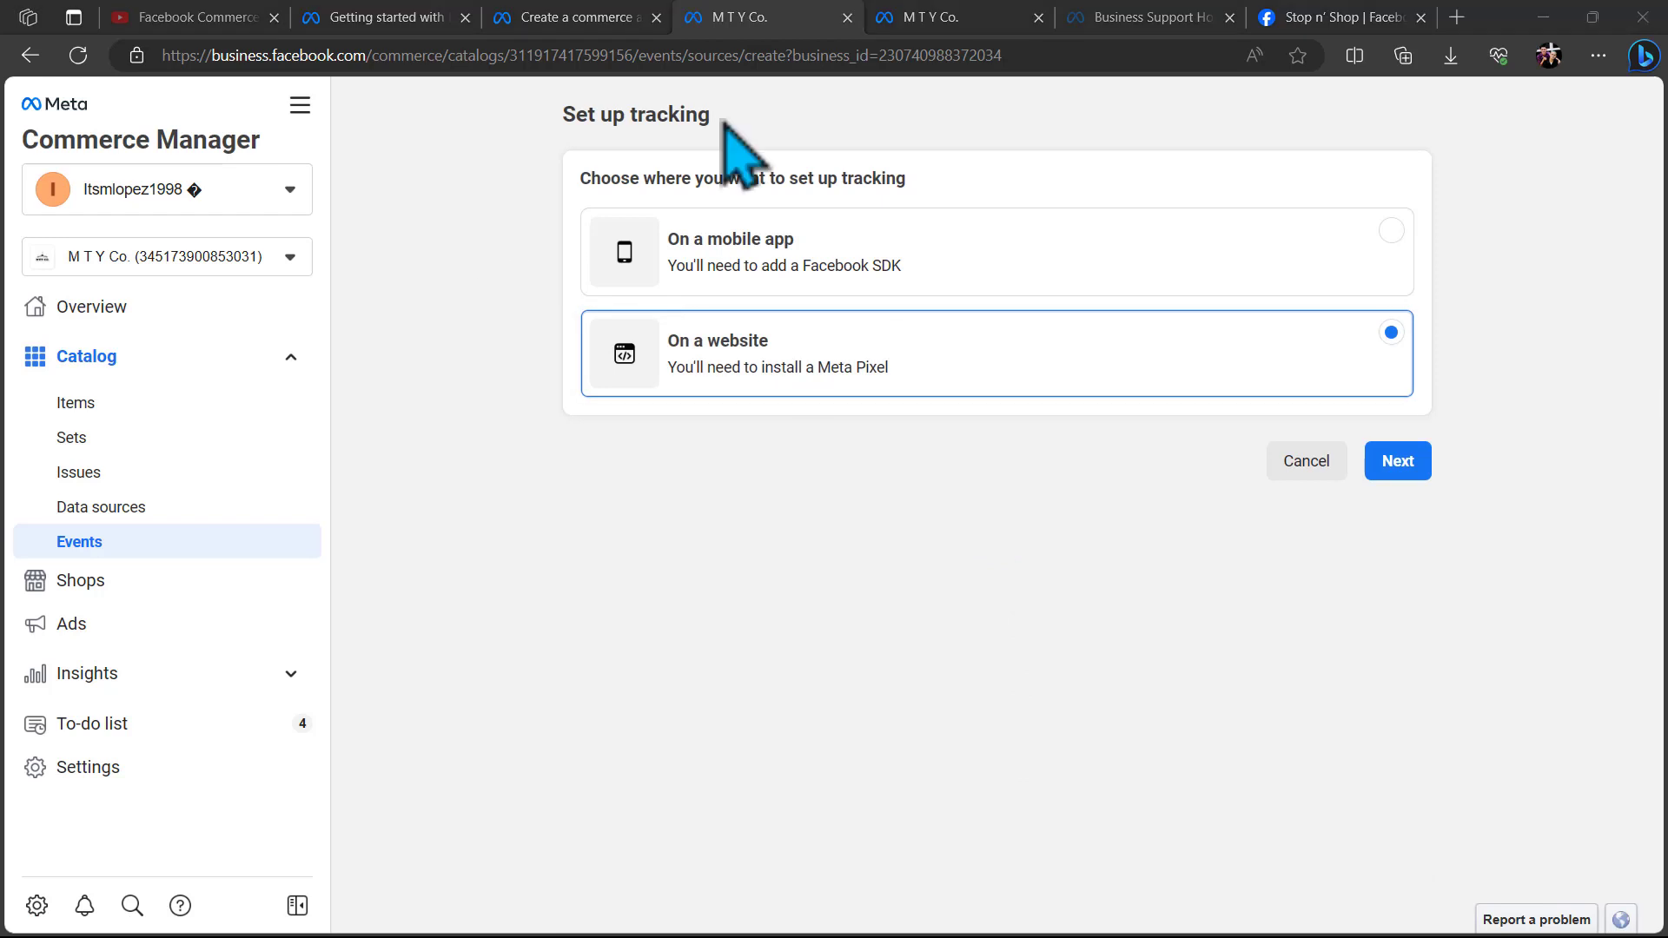
{"action": "left_click", "coordinate": [836, 243]}
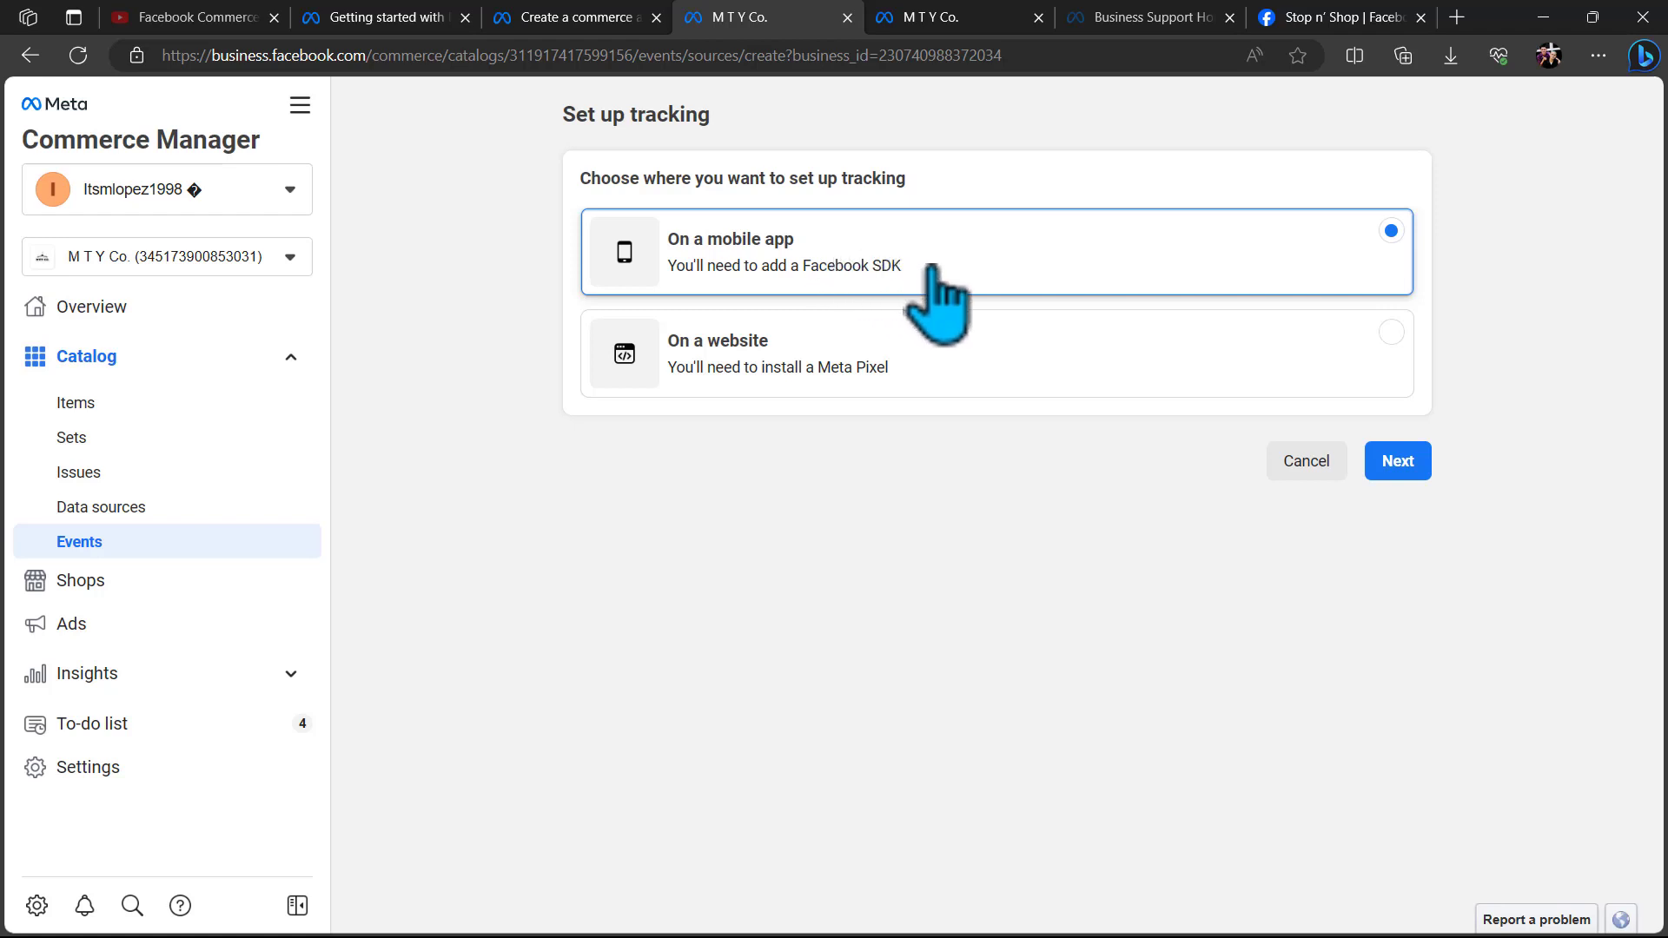
{"action": "left_click", "coordinate": [885, 345]}
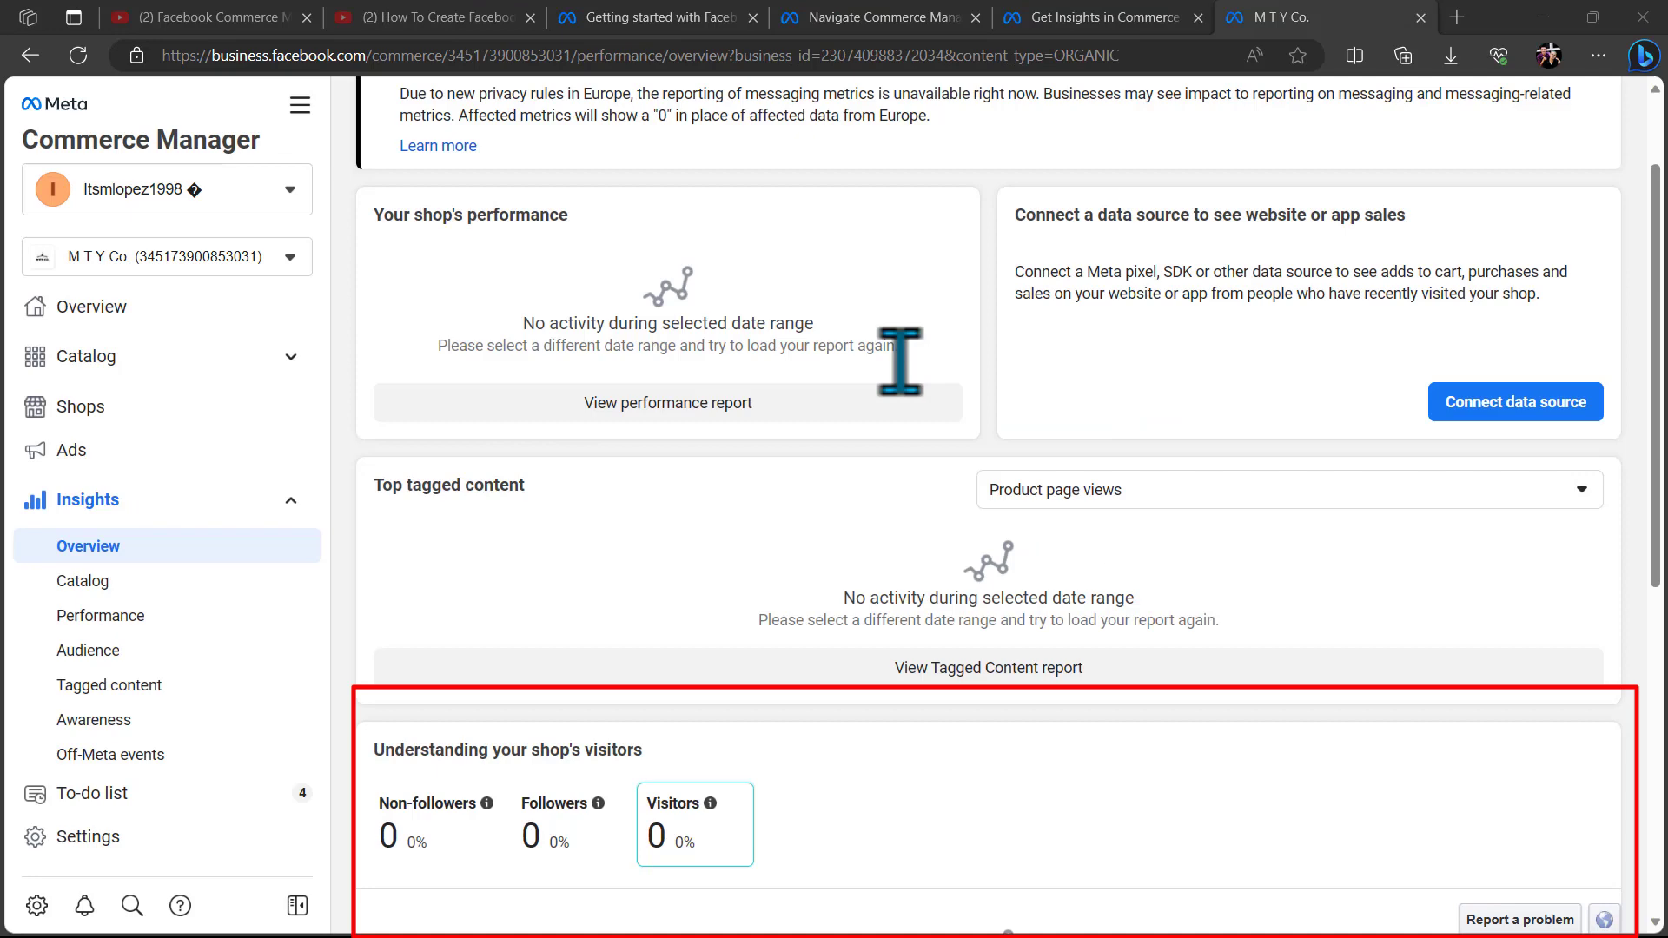
Open catalog insights and toggle between Products and Collections, ending on the Collections report.
{"action": "scroll", "coordinate": [899, 361], "scroll_direction": "down", "scroll_amount": 7}
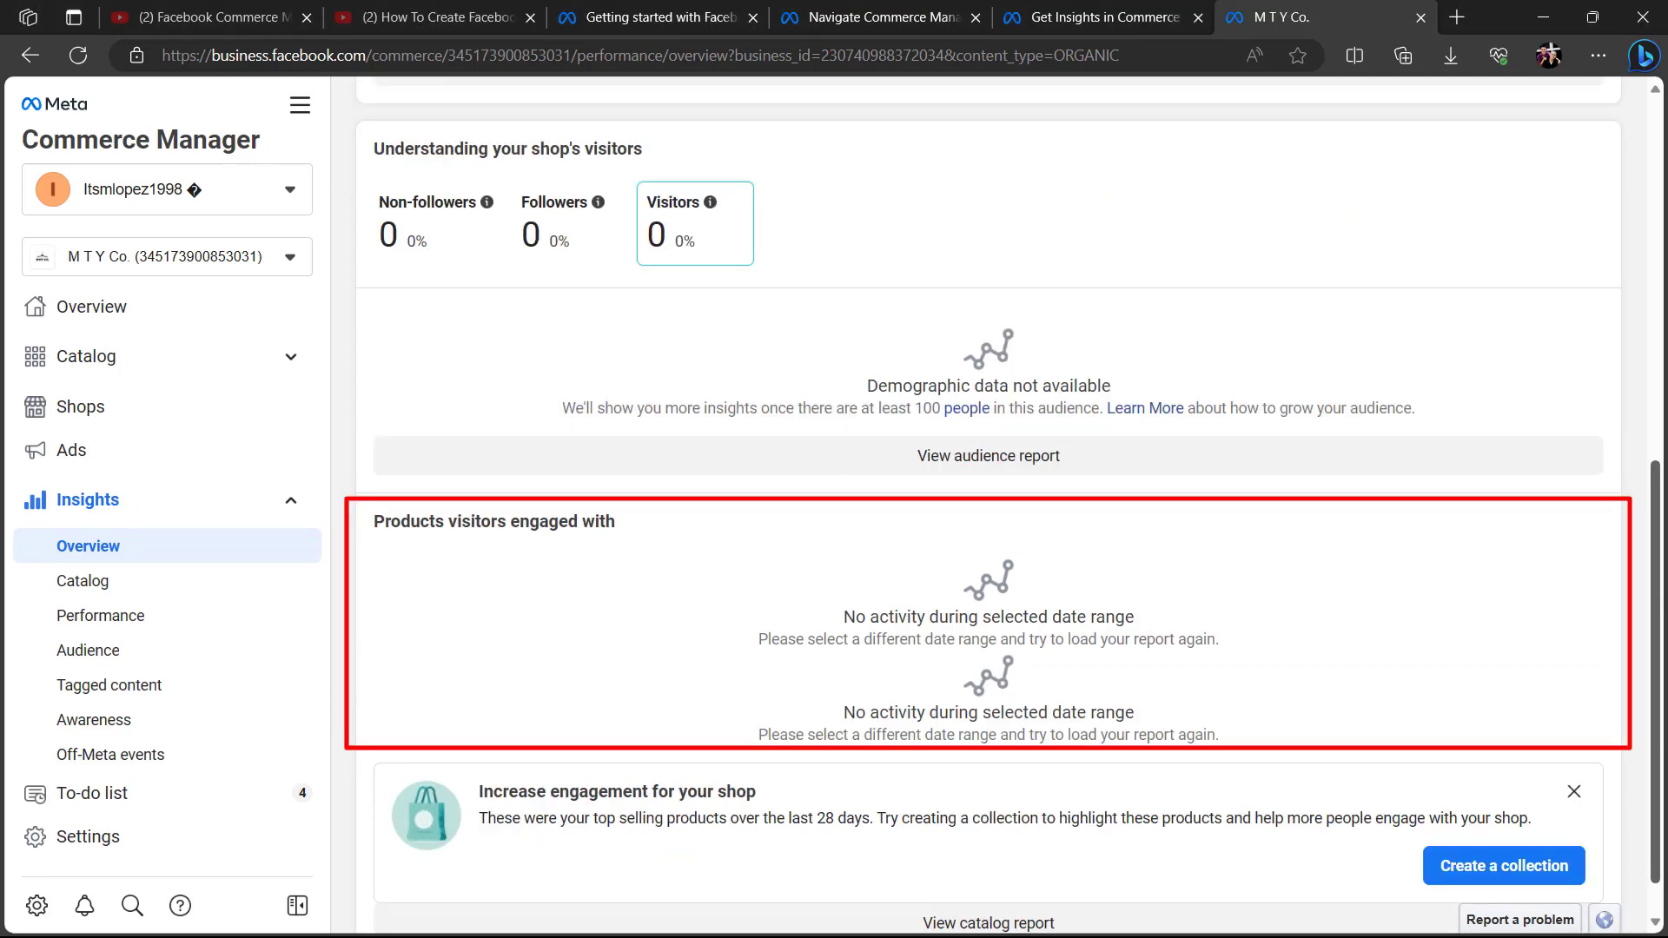
{"action": "scroll", "coordinate": [899, 361], "scroll_direction": "up", "scroll_amount": 7}
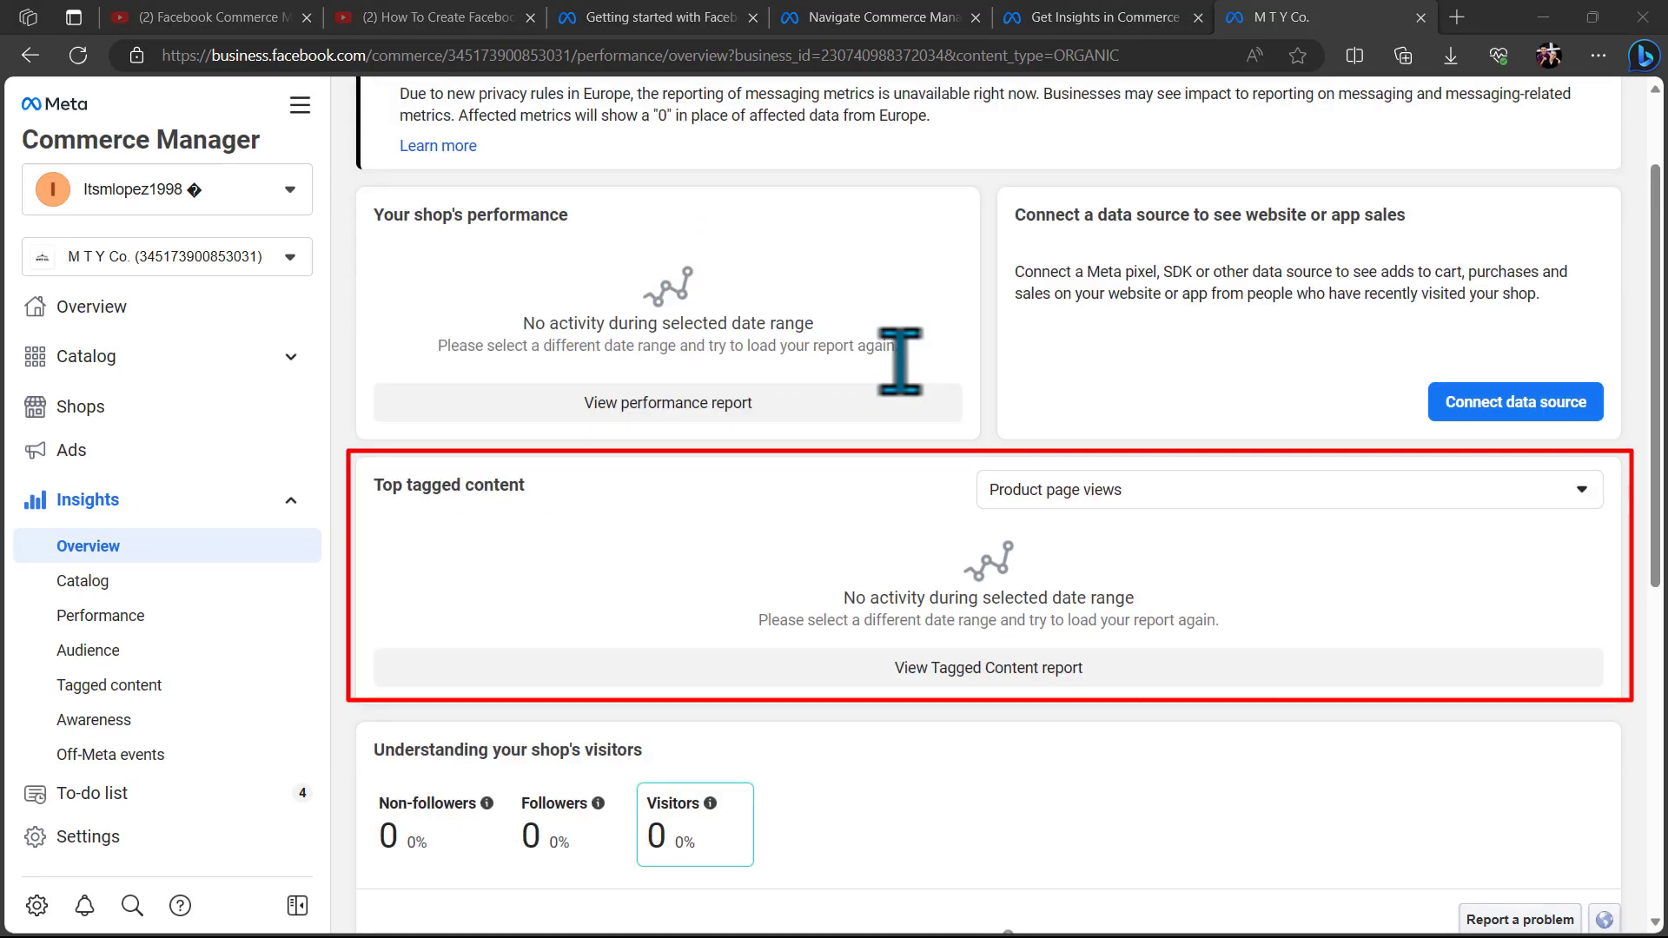
{"action": "scroll", "coordinate": [899, 360], "scroll_direction": "up", "scroll_amount": 2}
{"action": "left_click", "coordinate": [179, 580]}
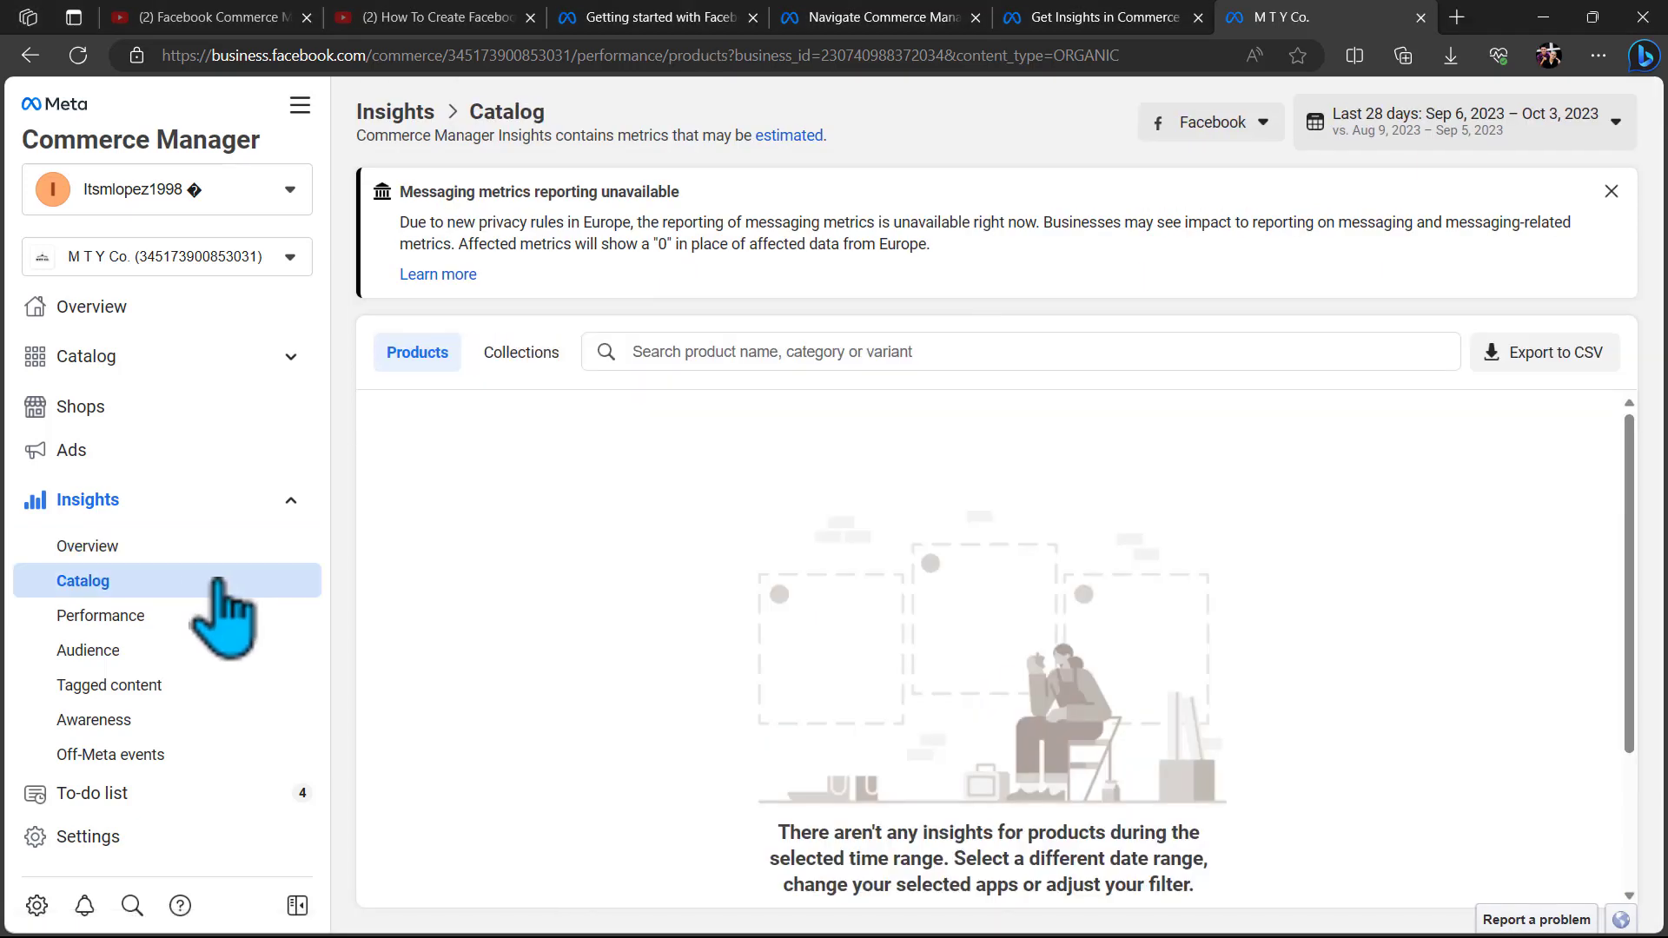
{"action": "left_click", "coordinate": [527, 363]}
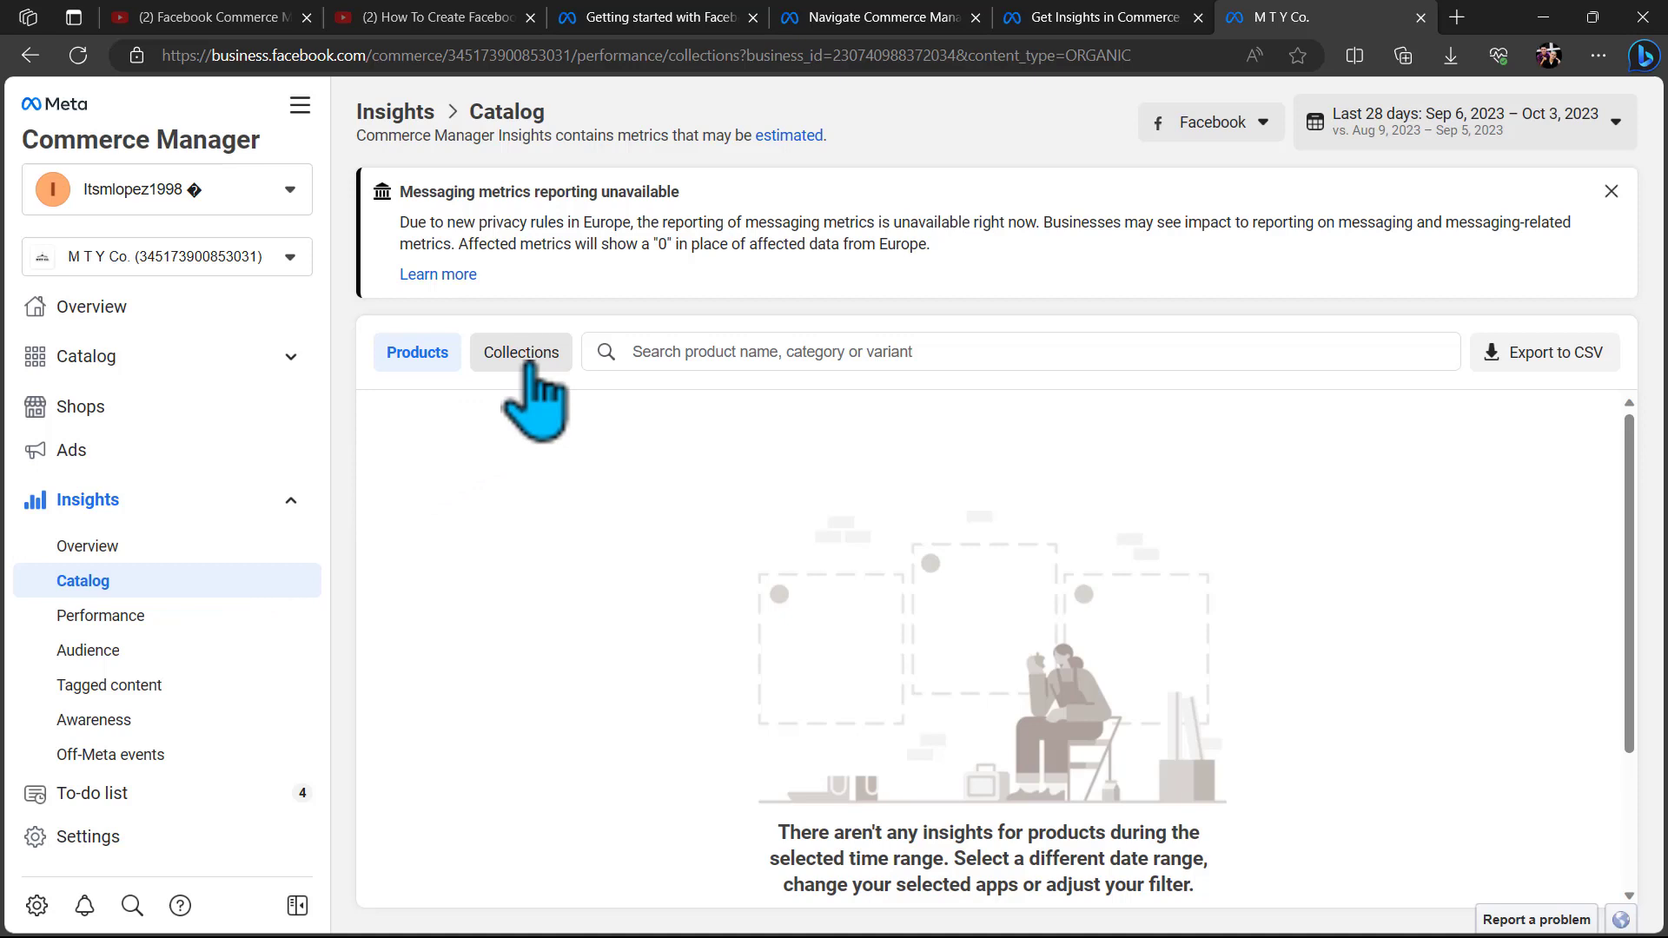
{"action": "left_click", "coordinate": [421, 365]}
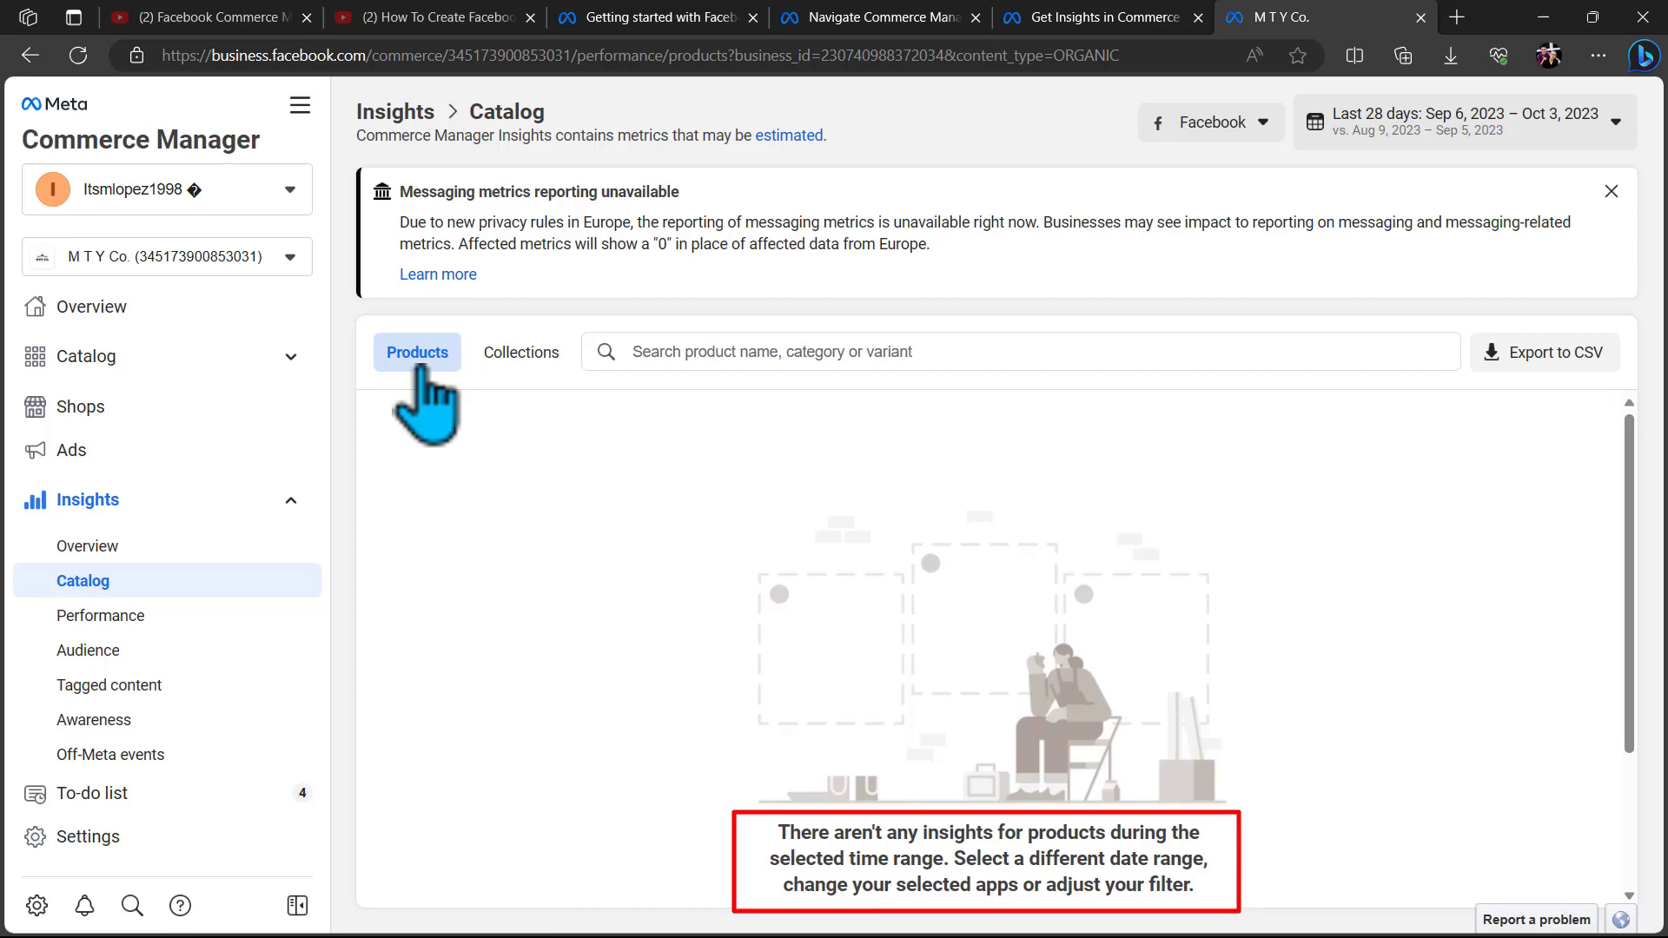
{"action": "left_click", "coordinate": [526, 364]}
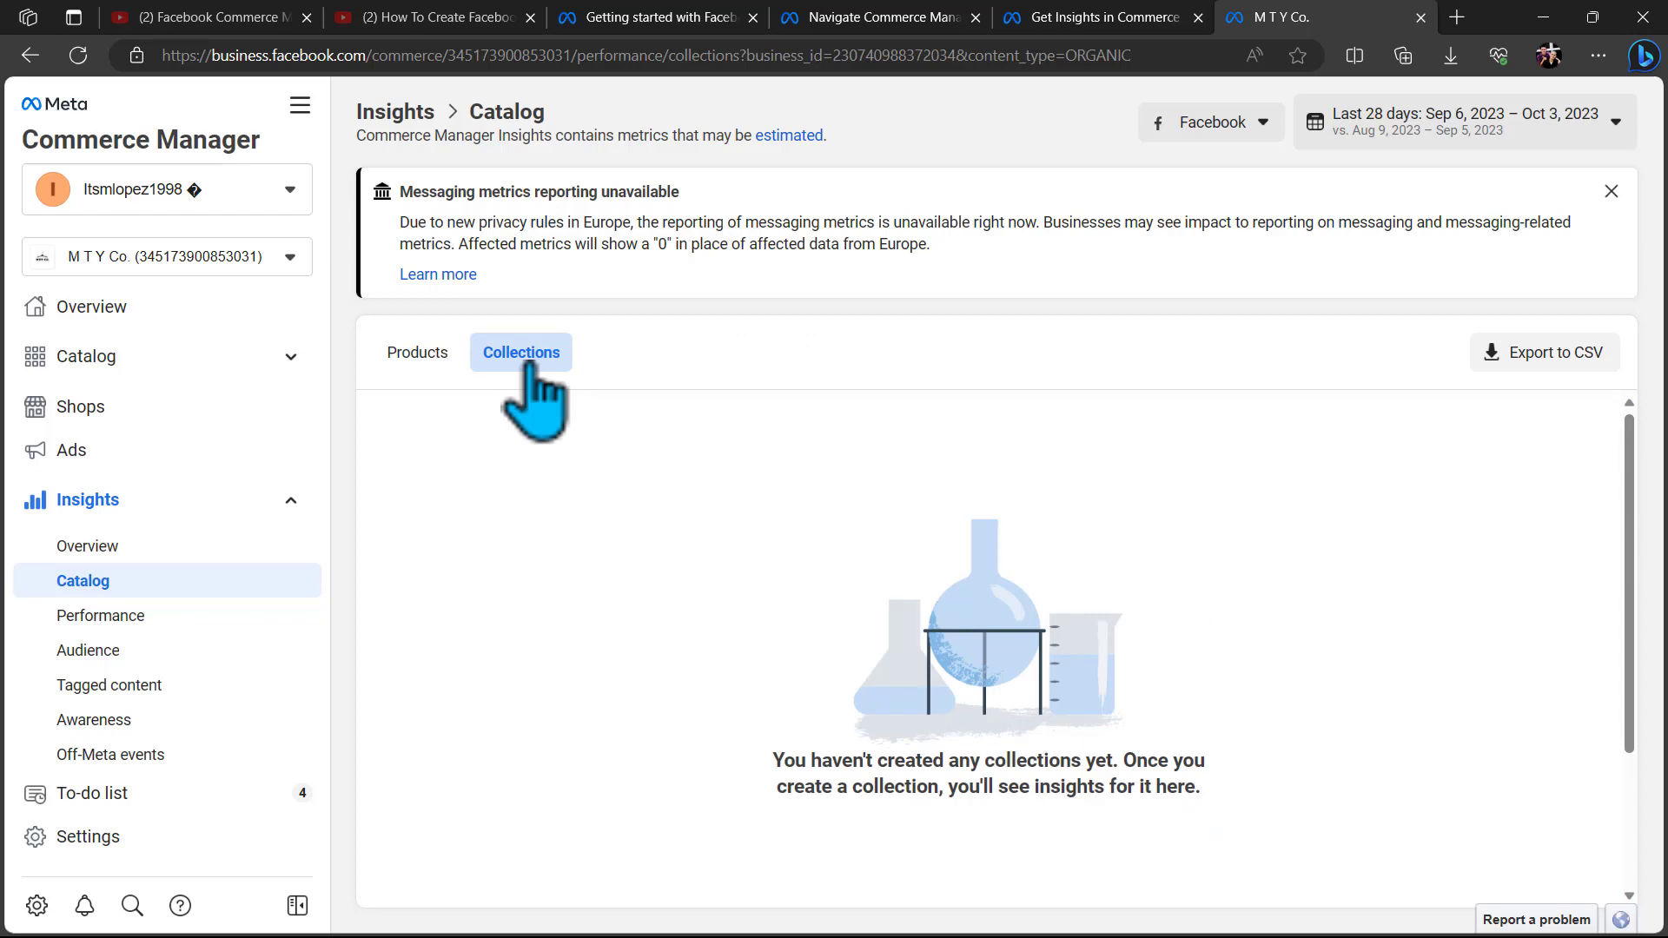
Open Performance insights and view the Traffic, then Behavior reports for Sep 6 – Oct 3, 2023.
{"action": "left_click", "coordinate": [208, 613]}
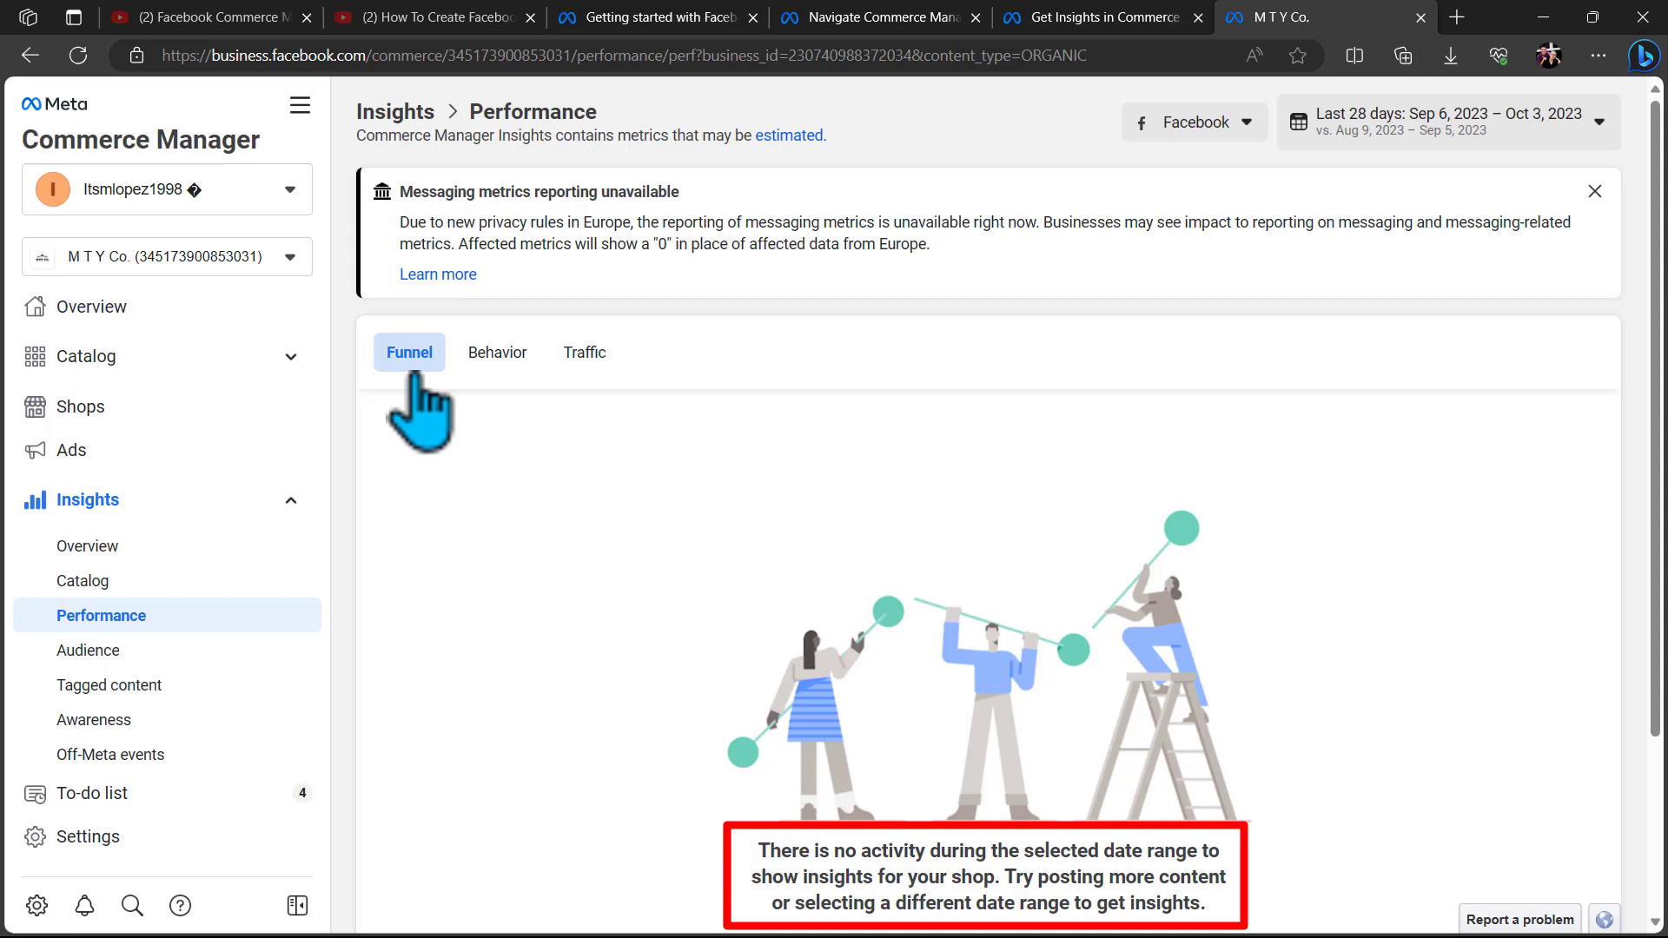
{"action": "left_click", "coordinate": [584, 365]}
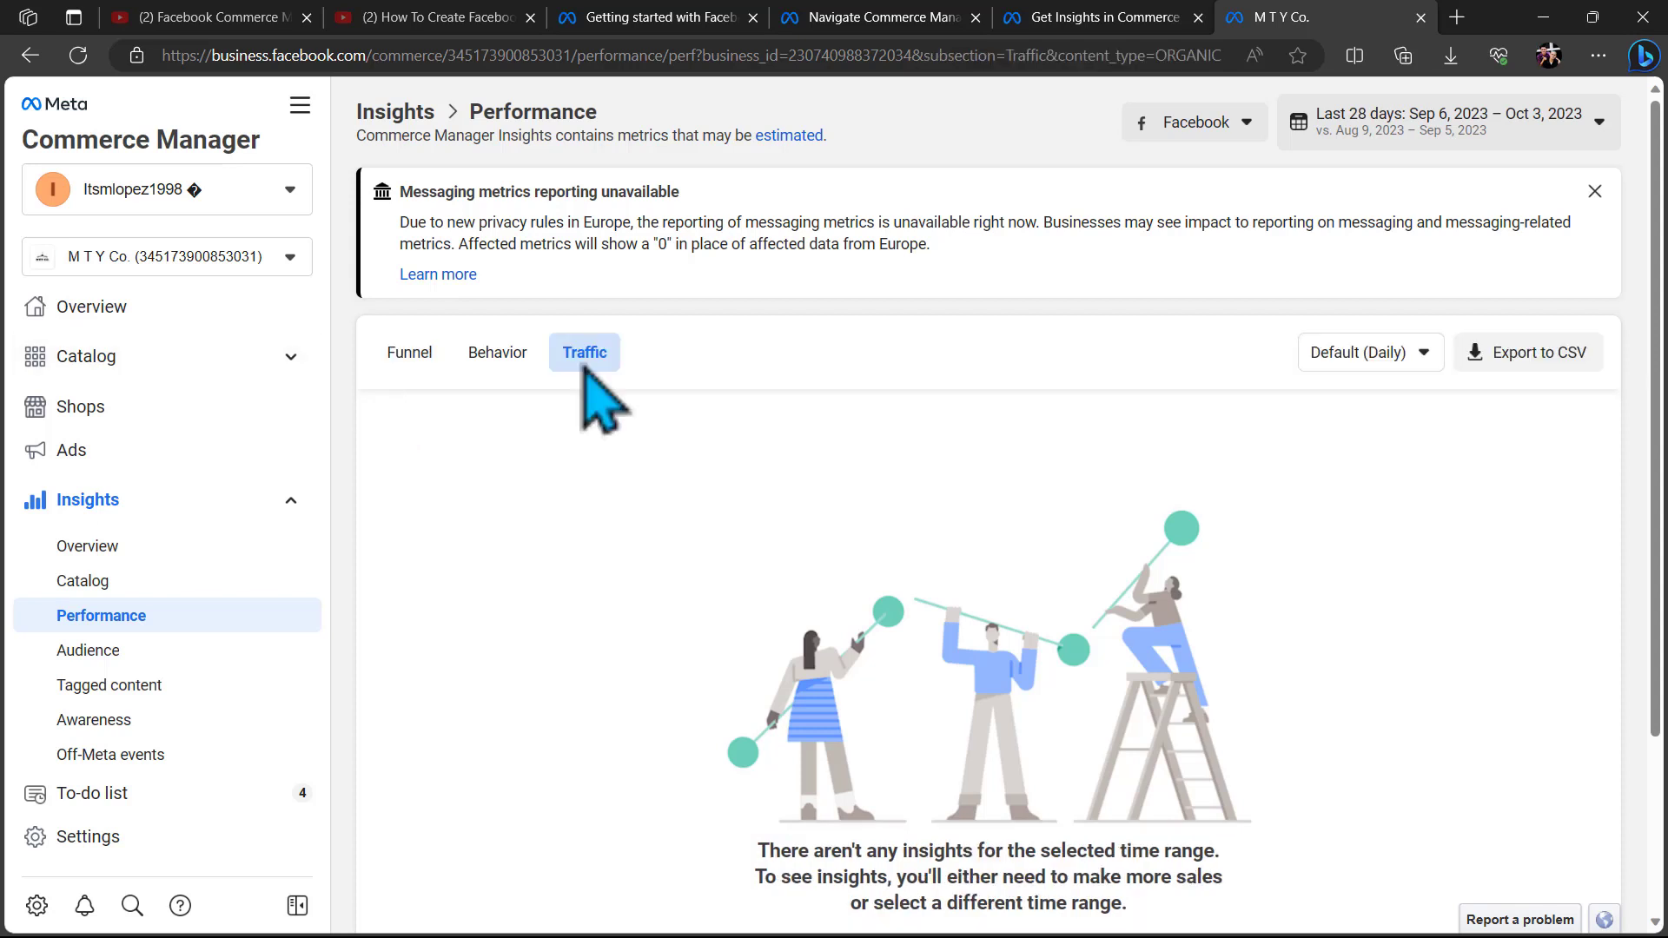
{"action": "left_click", "coordinate": [502, 356]}
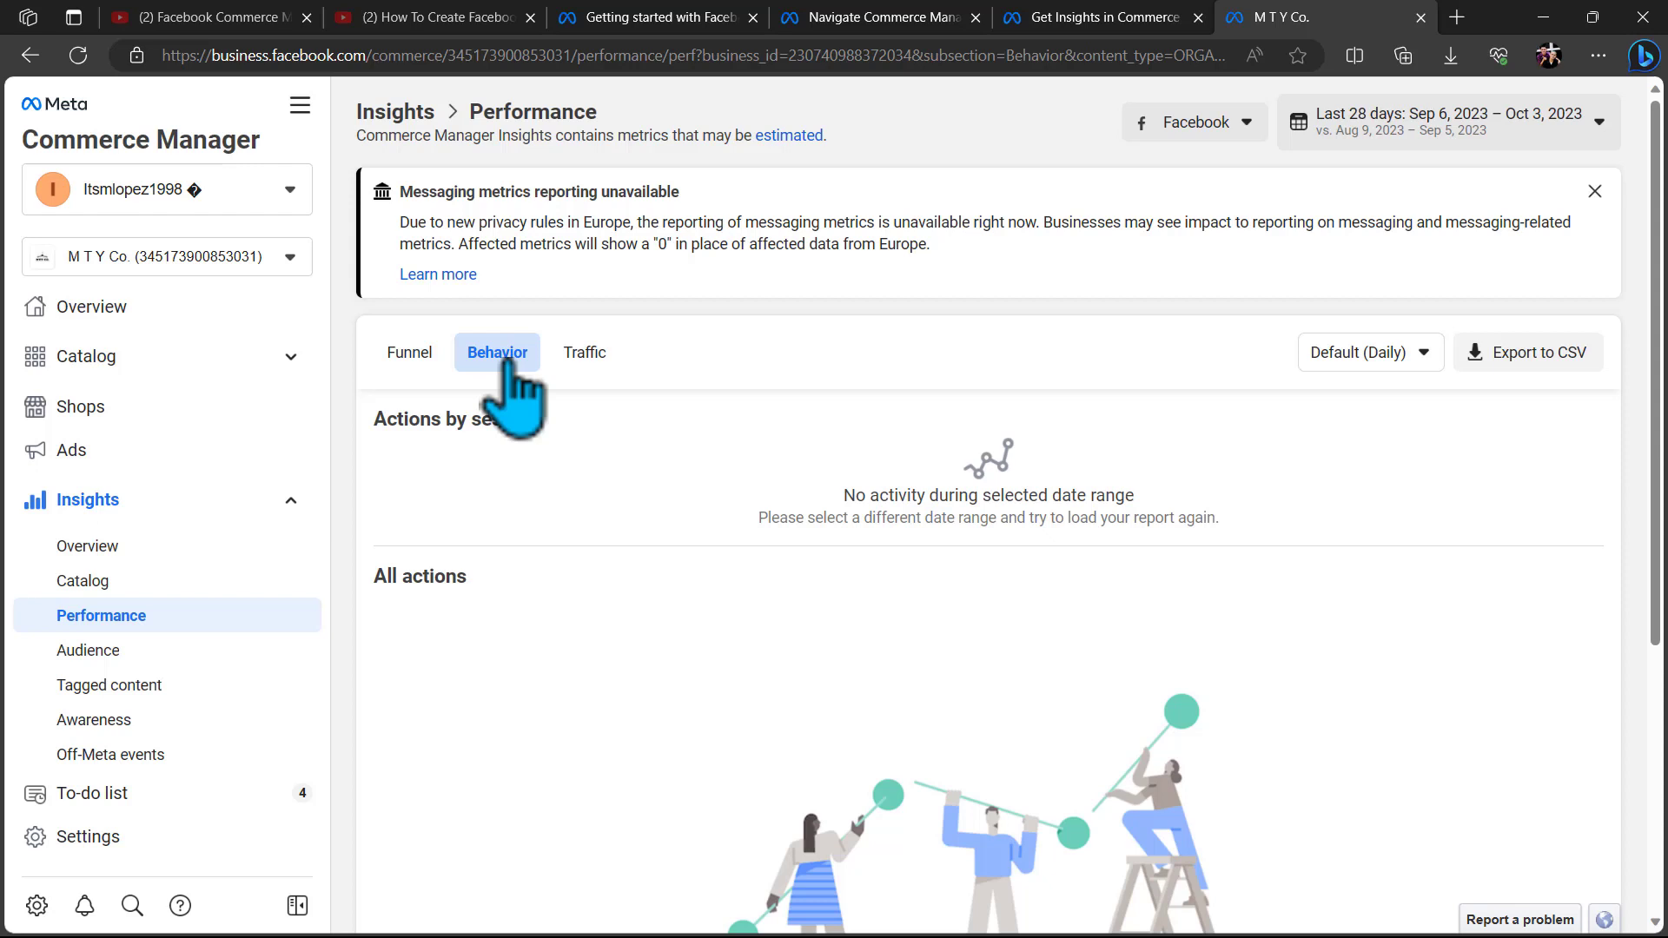
Open the Audience insights page, which needs an audience of at least 100 people.
{"action": "left_click", "coordinate": [212, 652]}
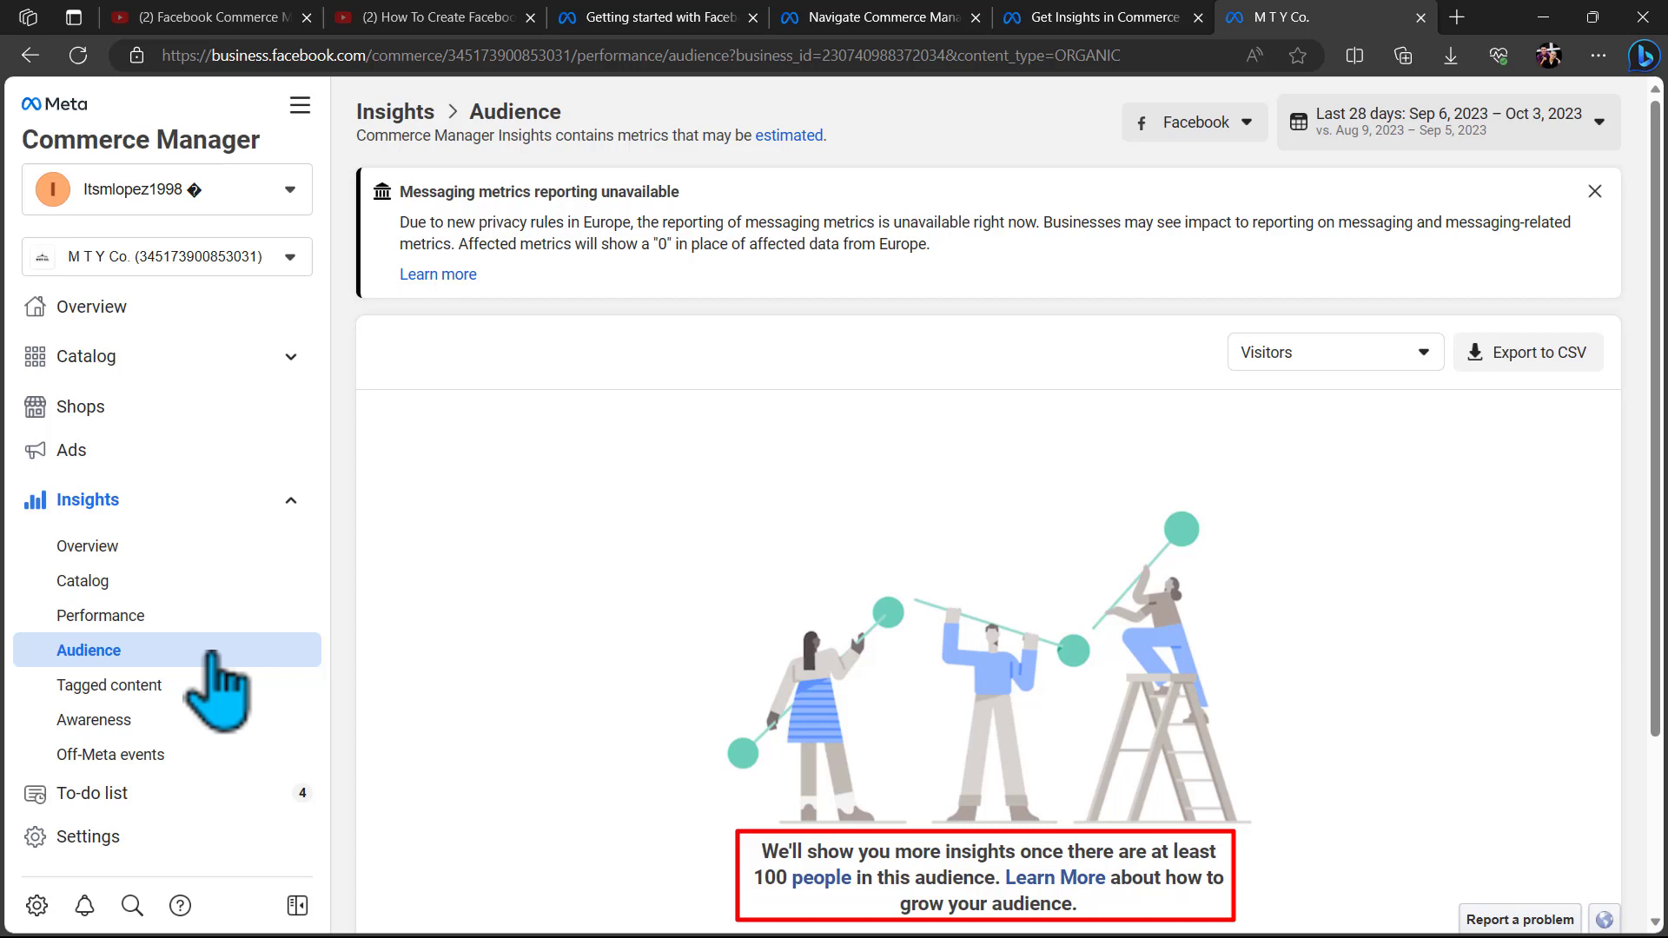
{"action": "left_click", "coordinate": [214, 689]}
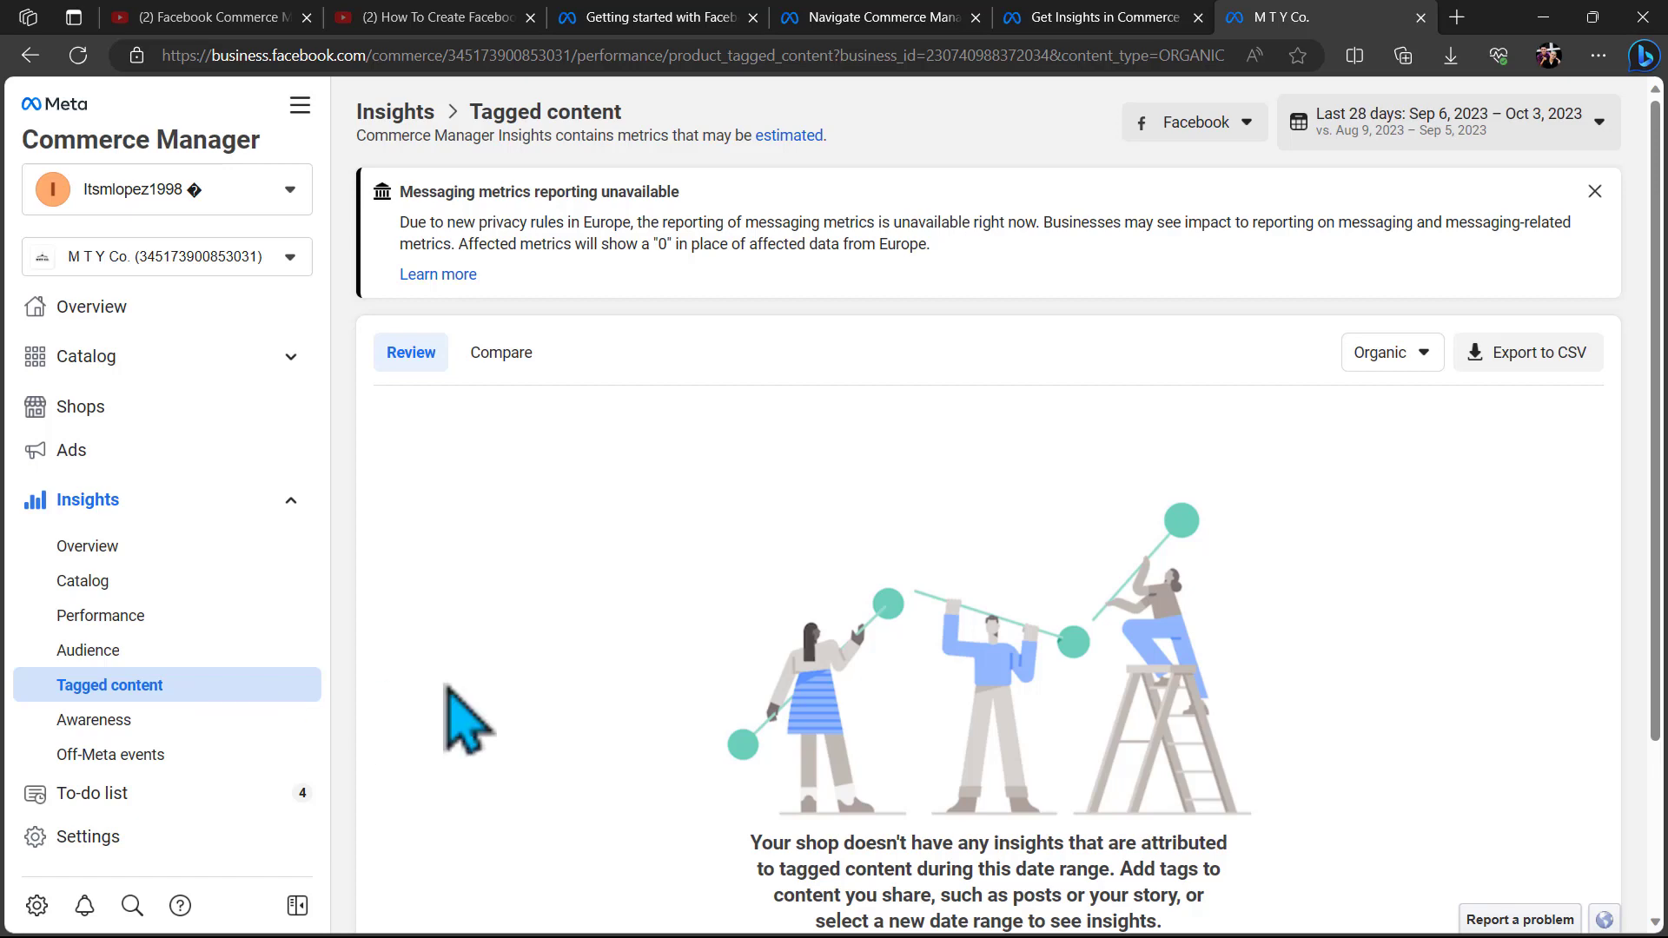
{"action": "scroll", "coordinate": [624, 717], "scroll_direction": "down", "scroll_amount": 3}
{"action": "scroll", "coordinate": [624, 717], "scroll_direction": "up", "scroll_amount": 2}
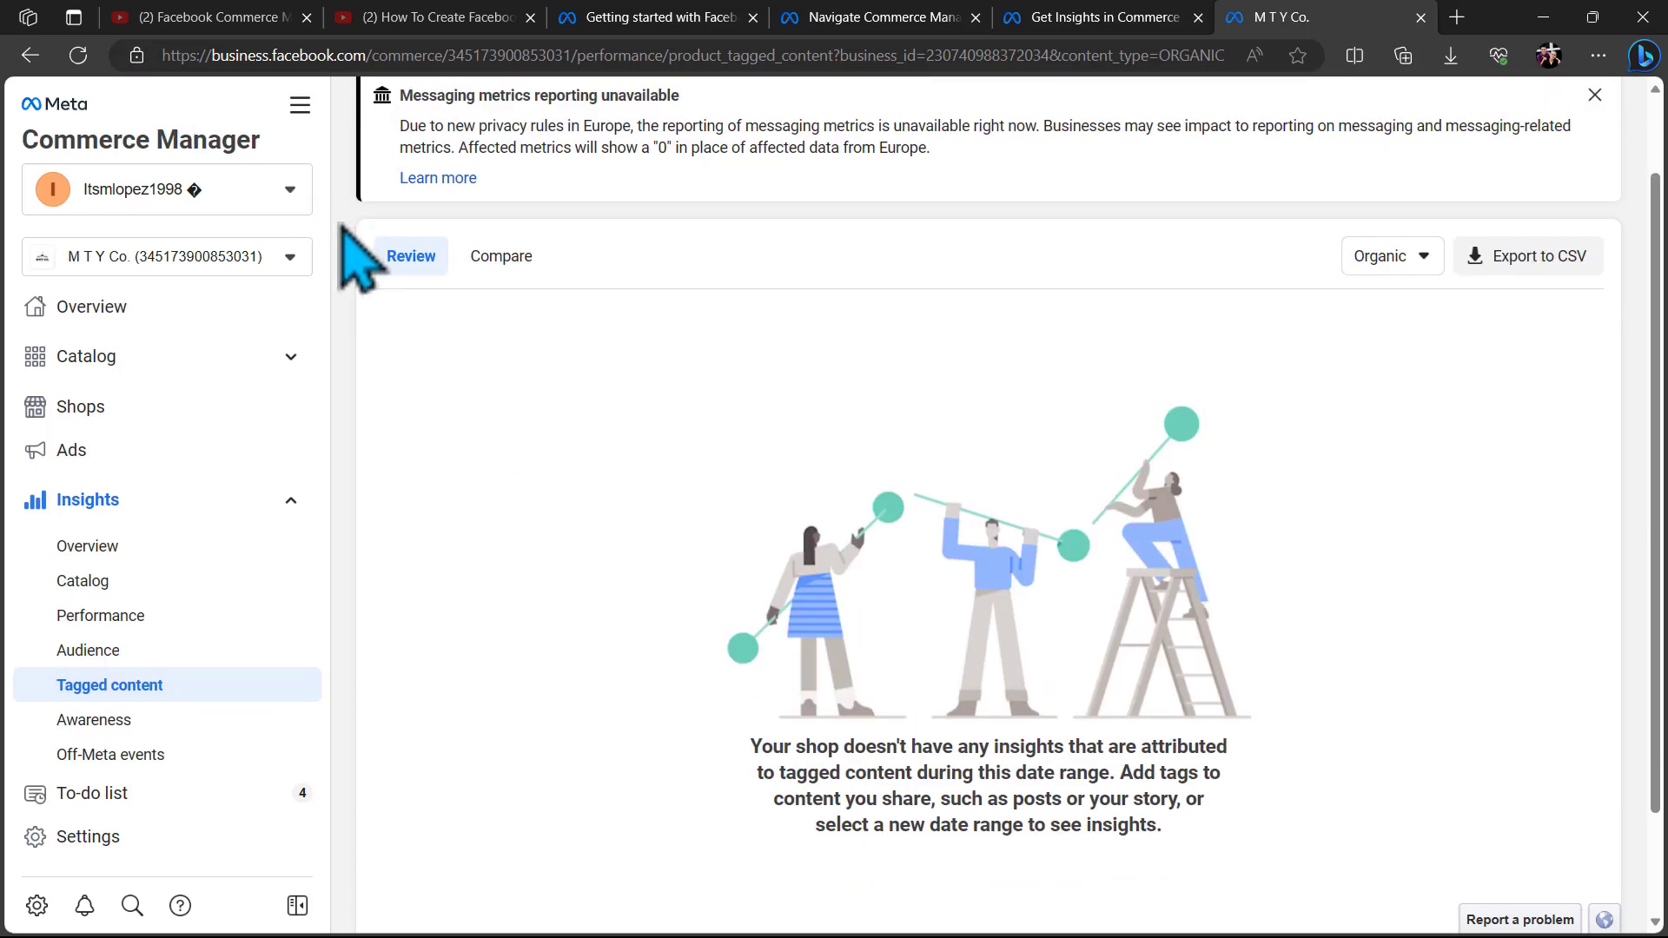
{"action": "left_click", "coordinate": [423, 265]}
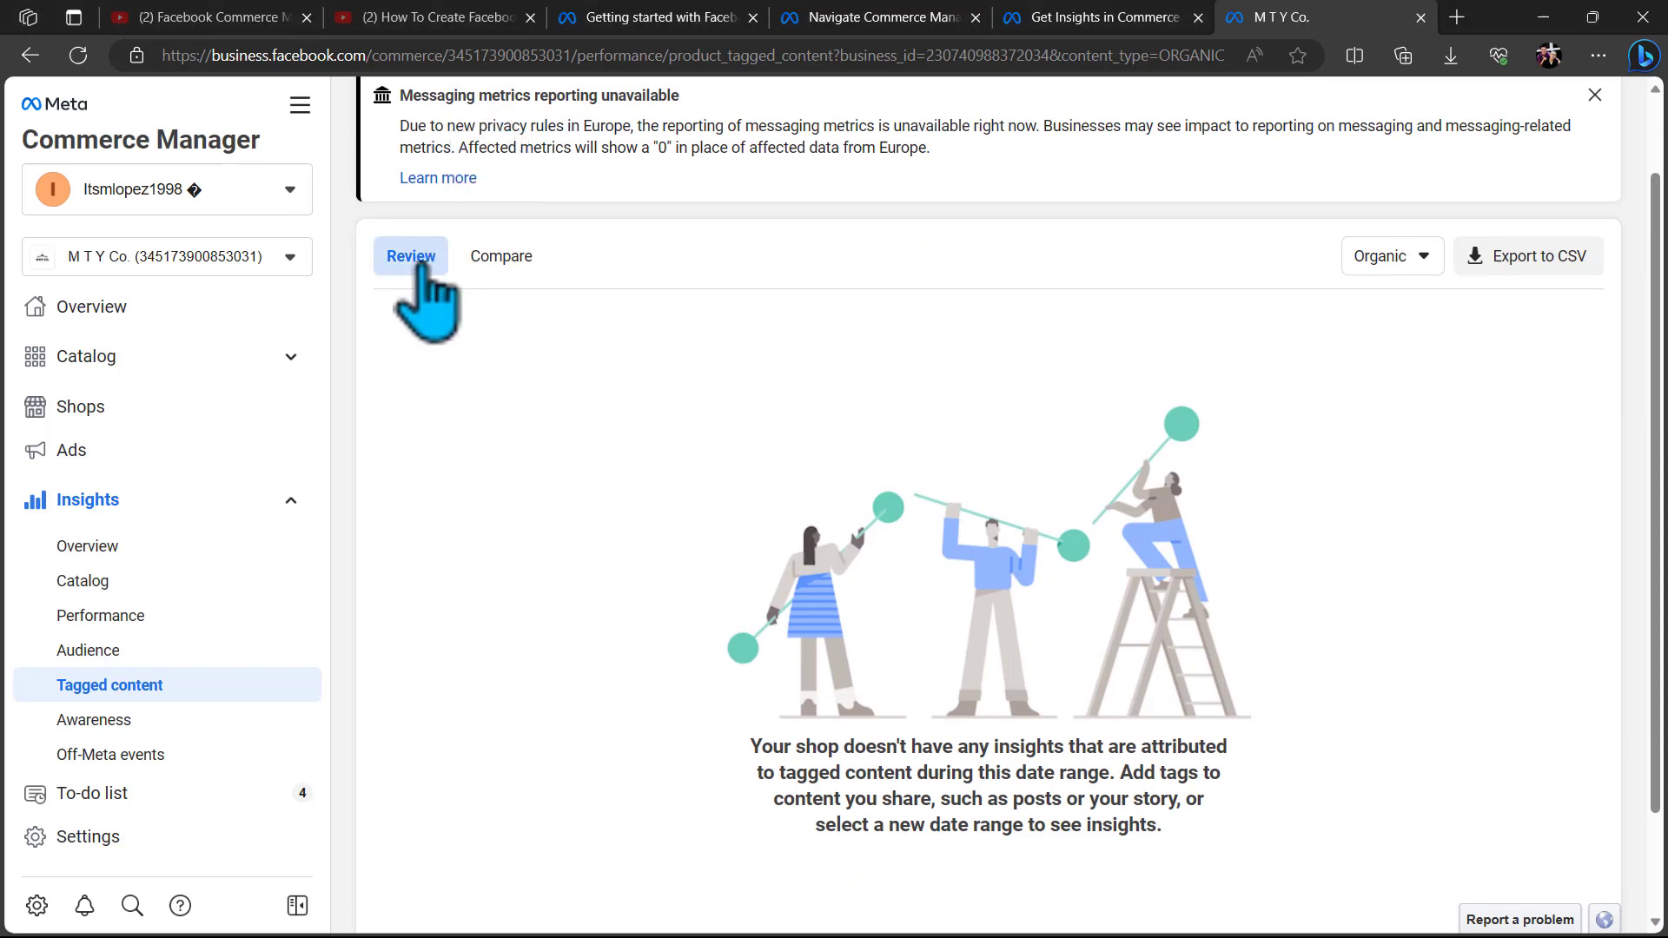
{"action": "left_click", "coordinate": [1391, 352]}
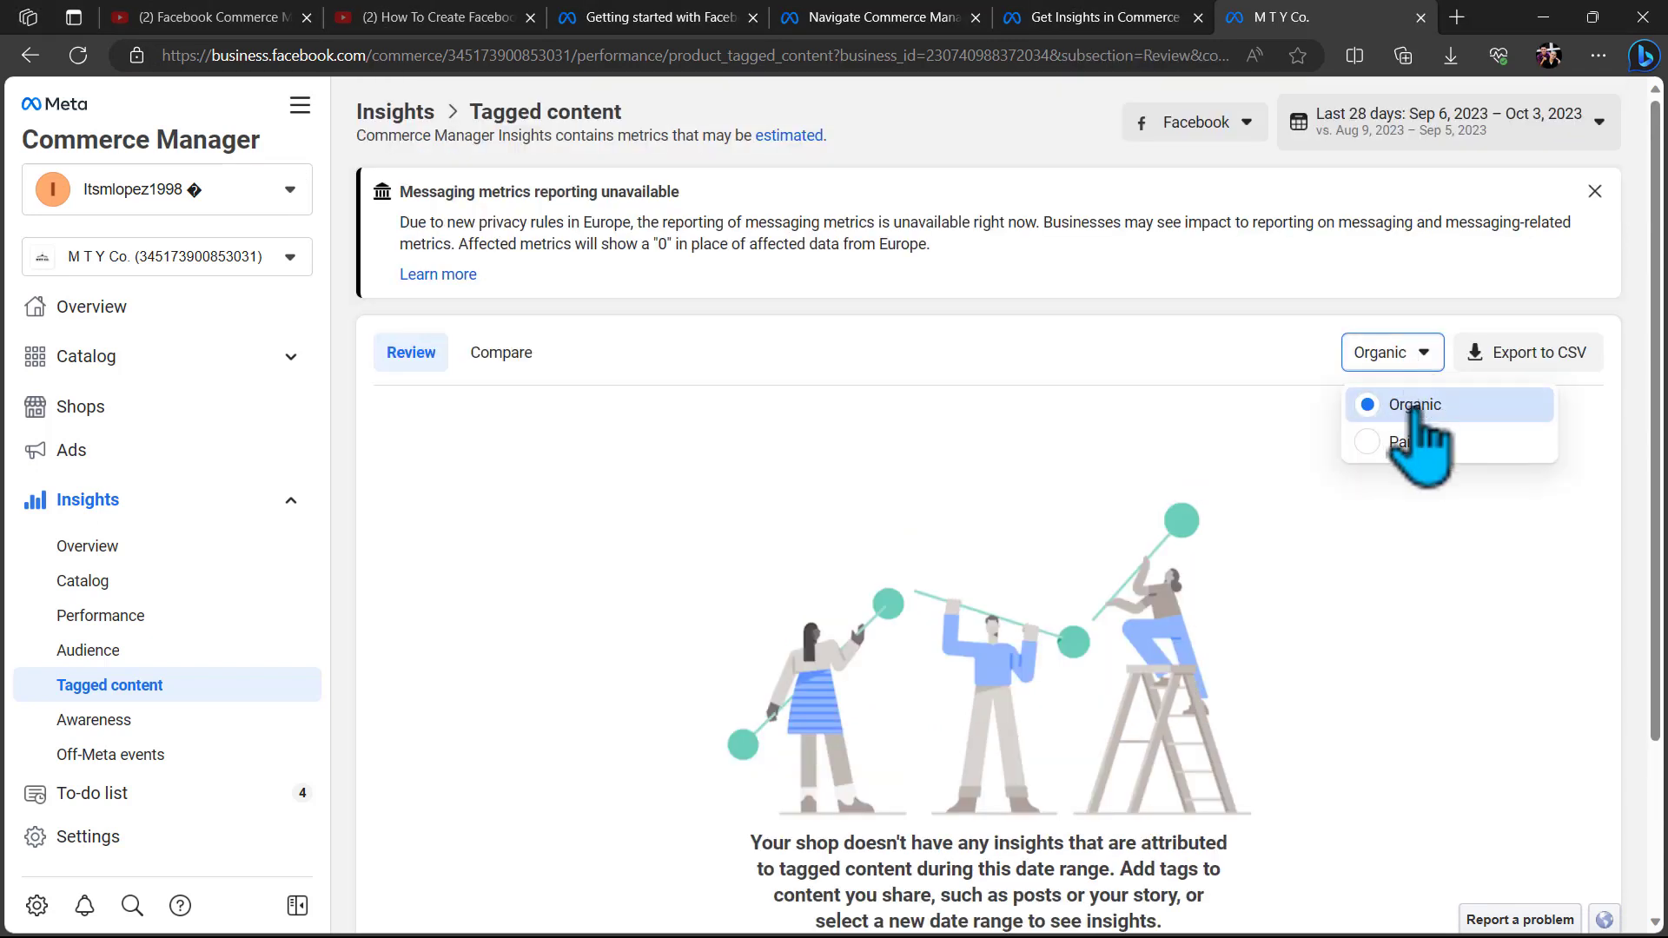
{"action": "left_click", "coordinate": [1406, 441]}
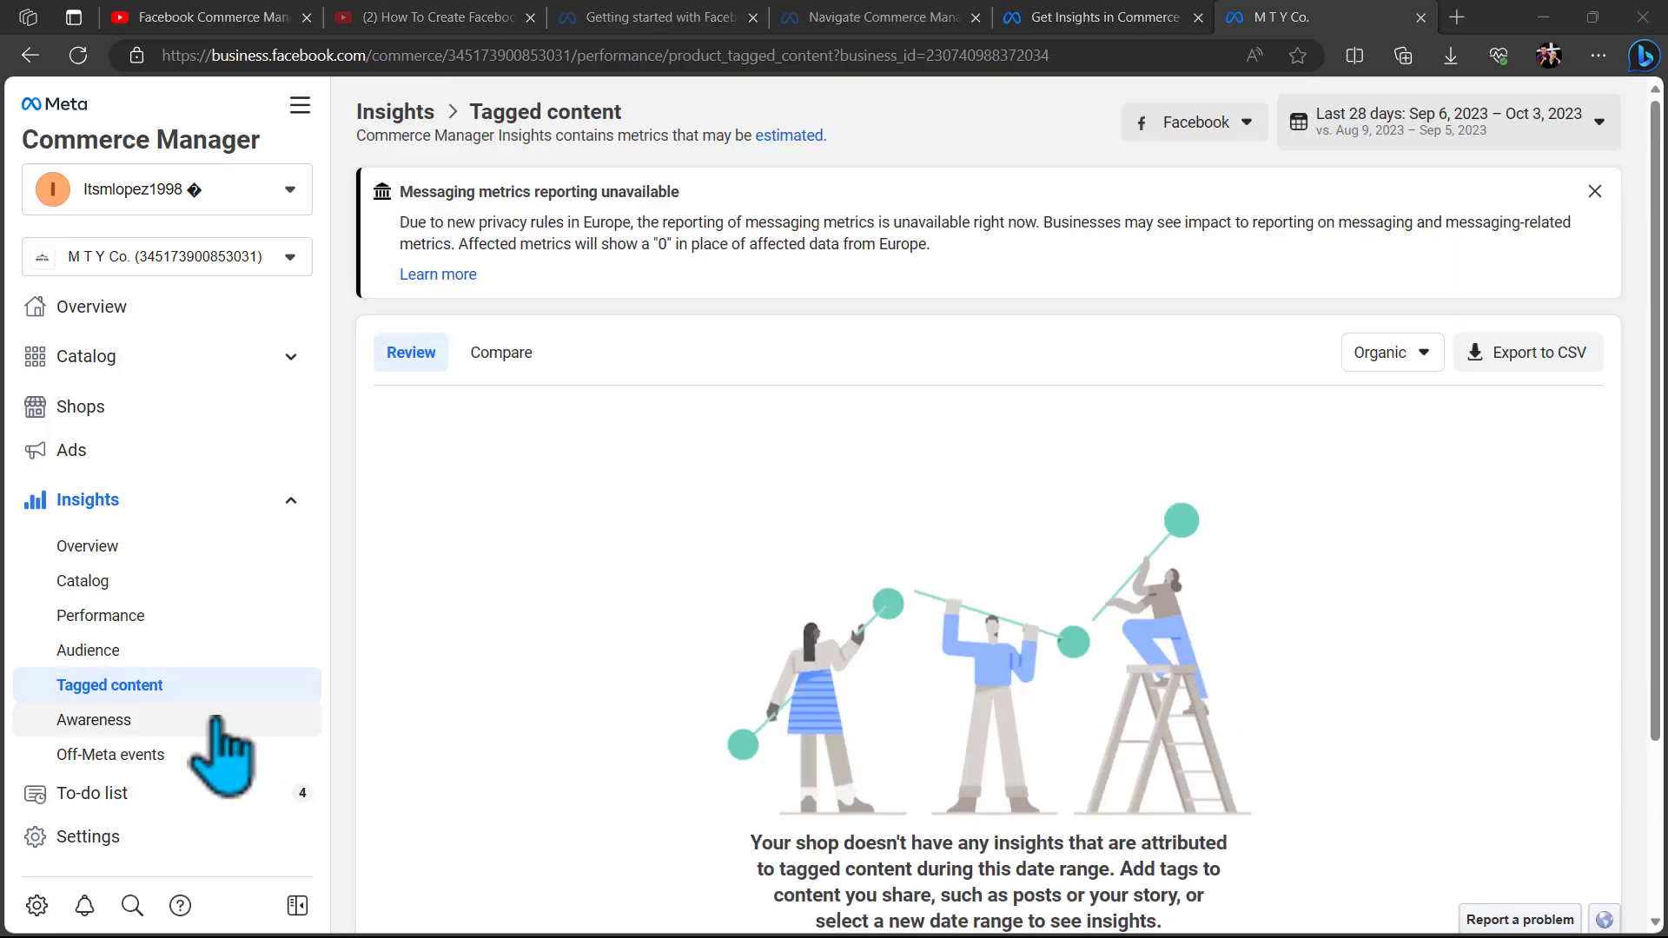
Browse the Awareness and Off-Meta events insights, then open the shop's To-do list.
{"action": "left_click", "coordinate": [213, 720]}
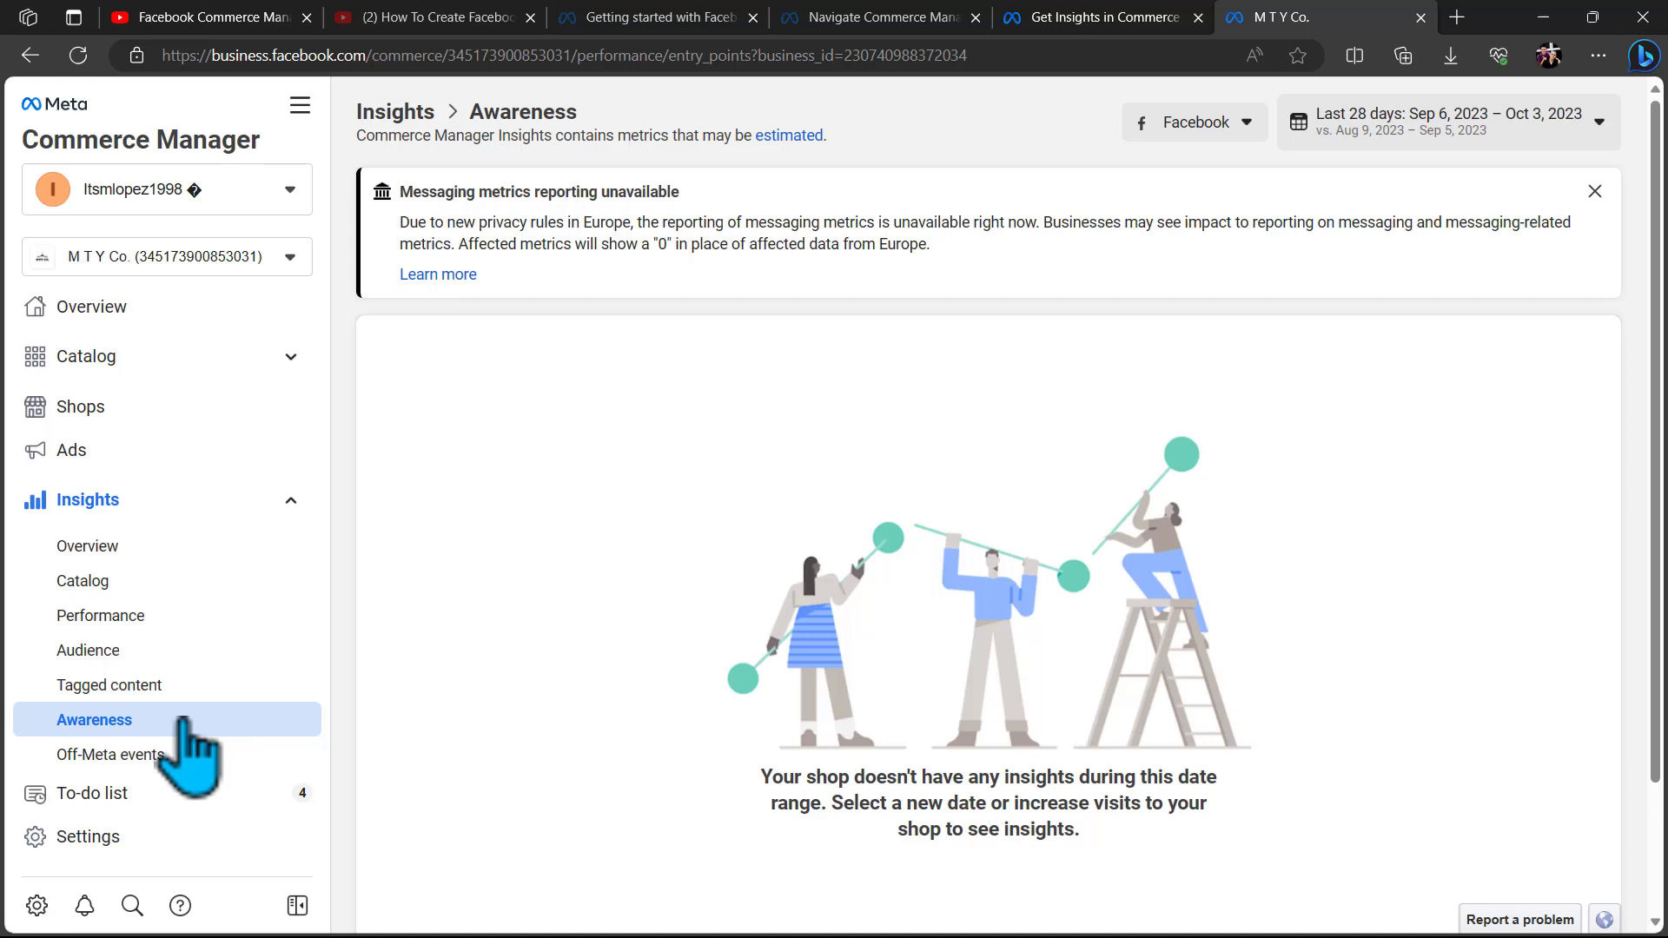
{"action": "left_click", "coordinate": [163, 760]}
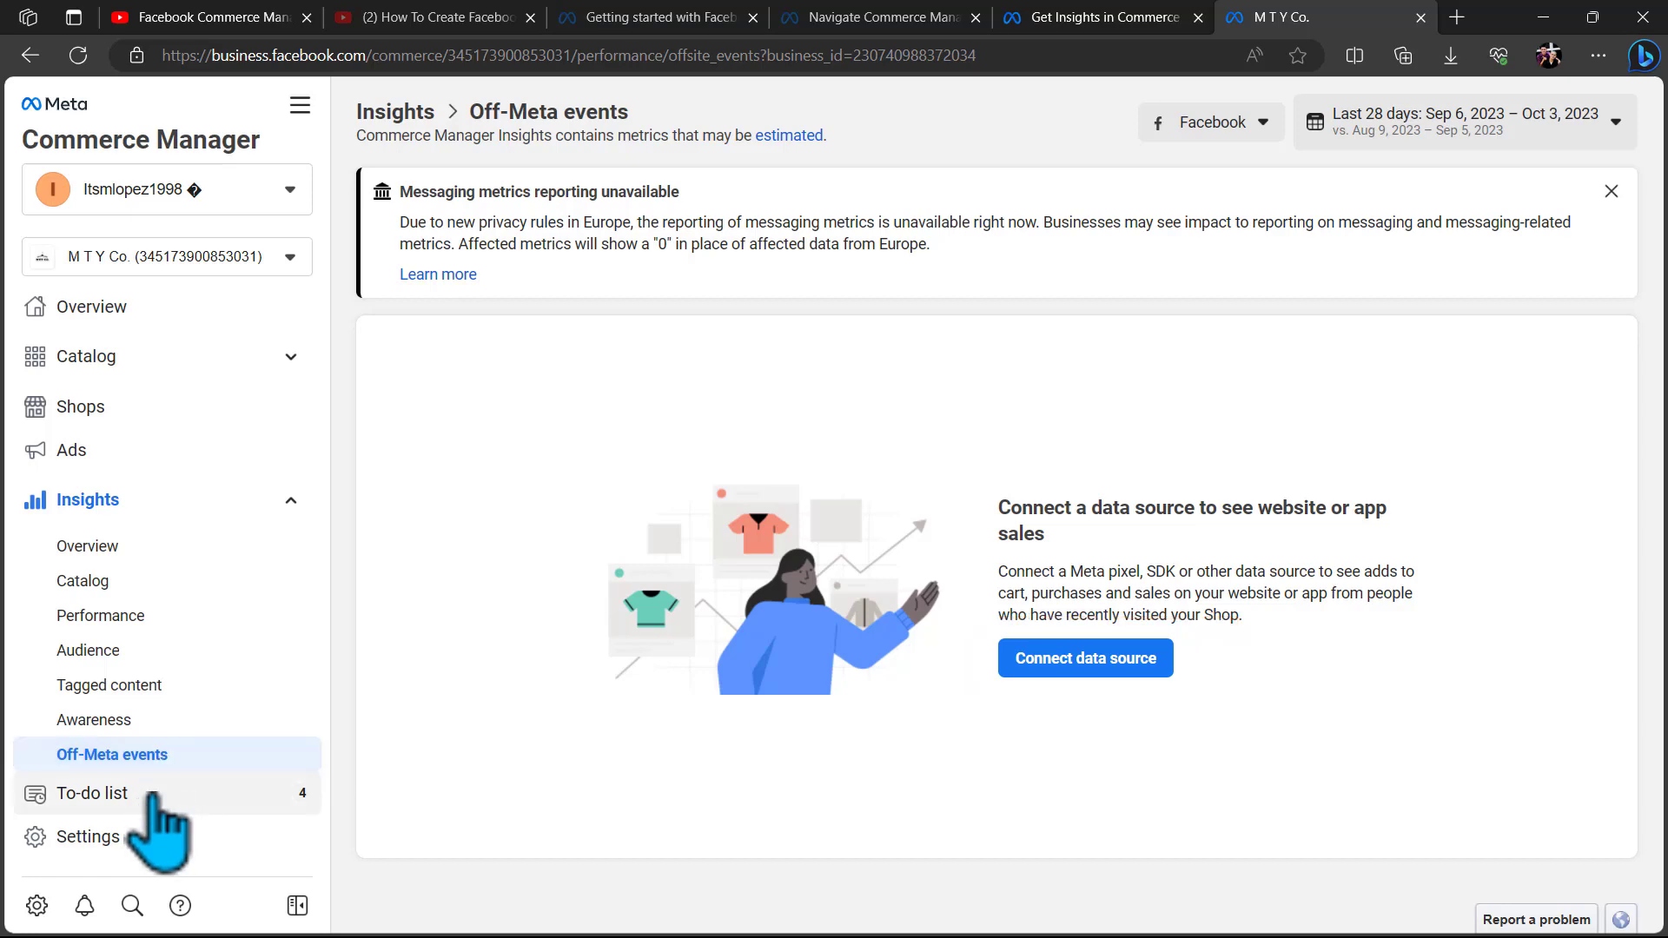
{"action": "left_click", "coordinate": [153, 795]}
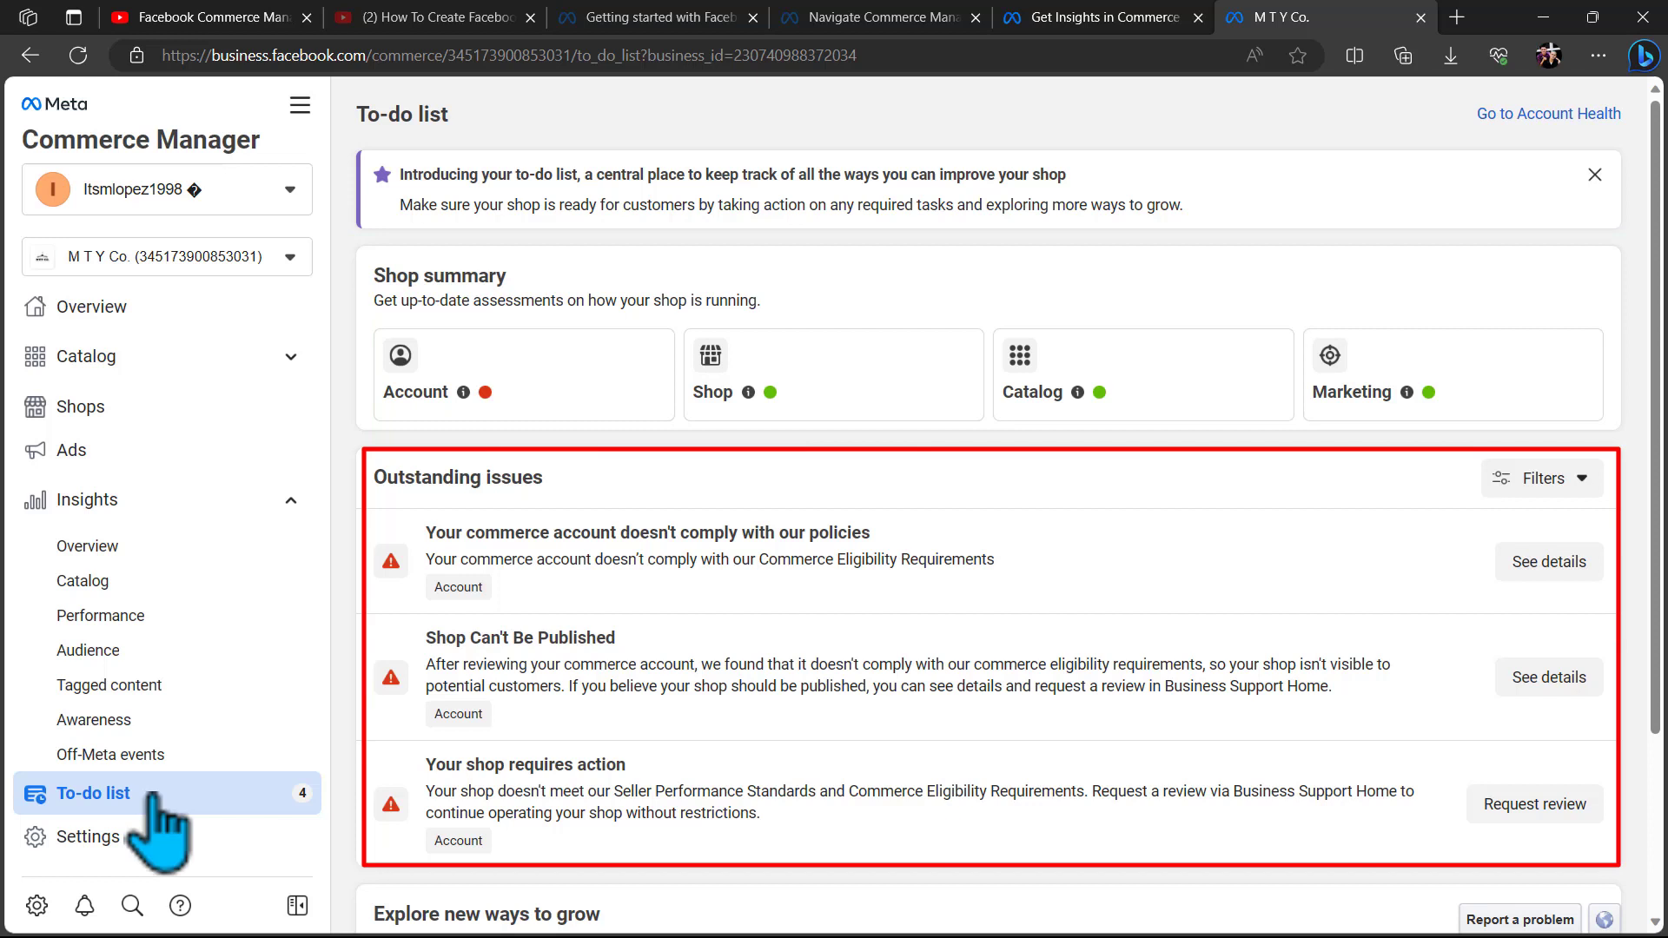
Open and then close the Filters dropdown on the To-do list.
{"action": "left_click", "coordinate": [1551, 478]}
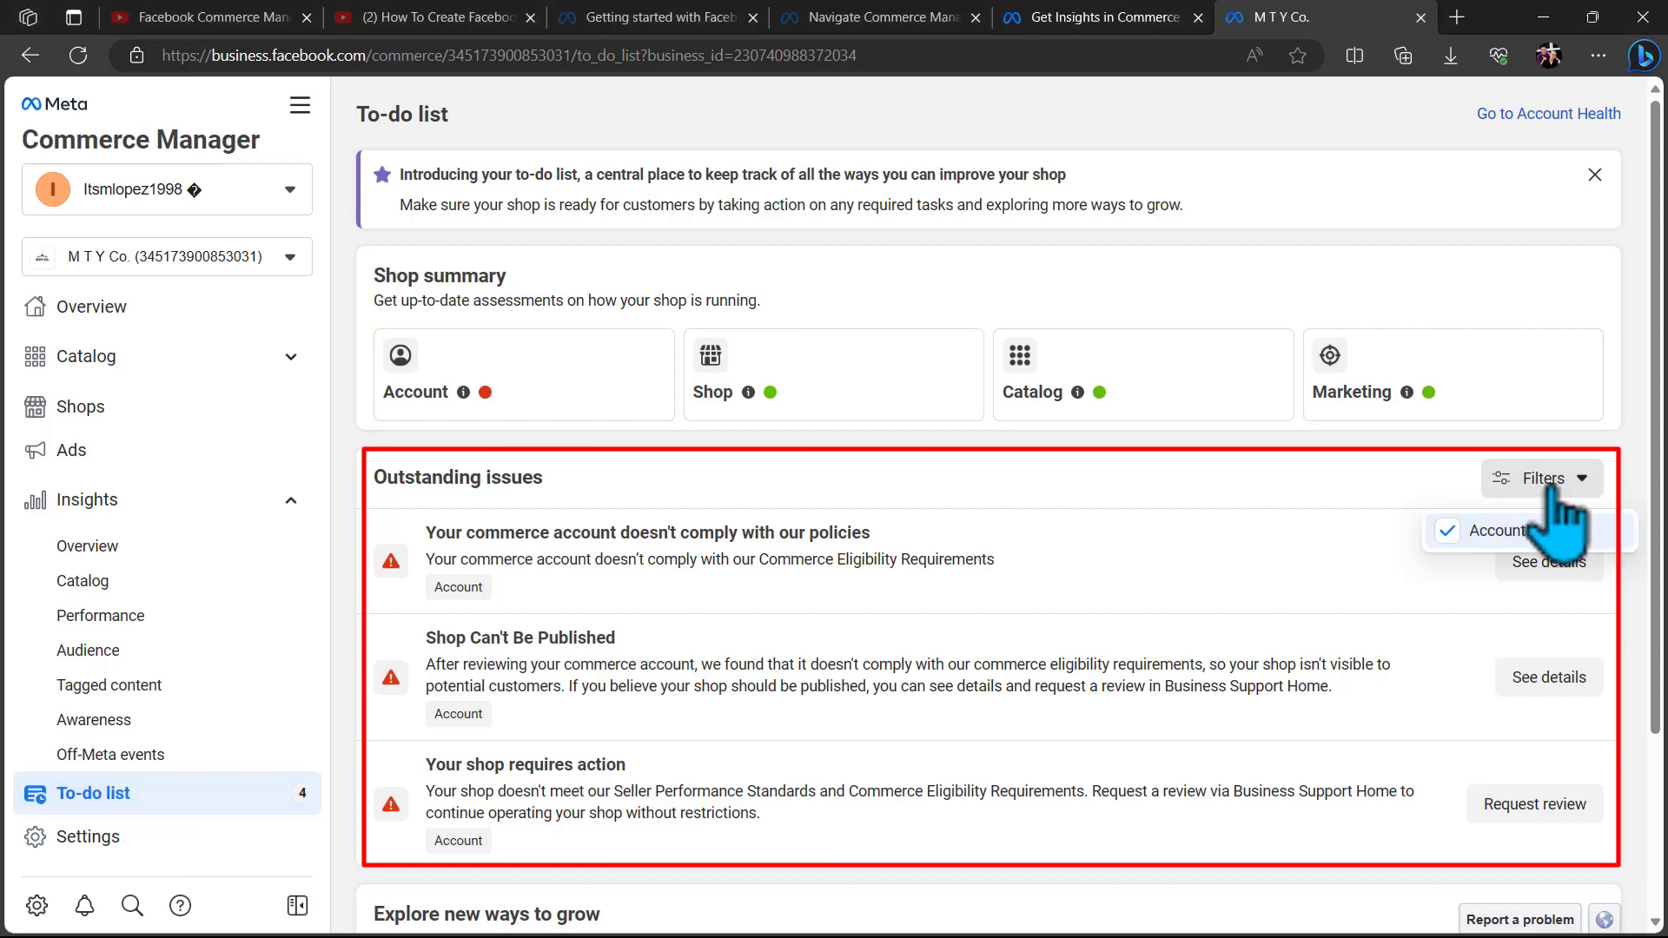
{"action": "left_click", "coordinate": [1481, 534]}
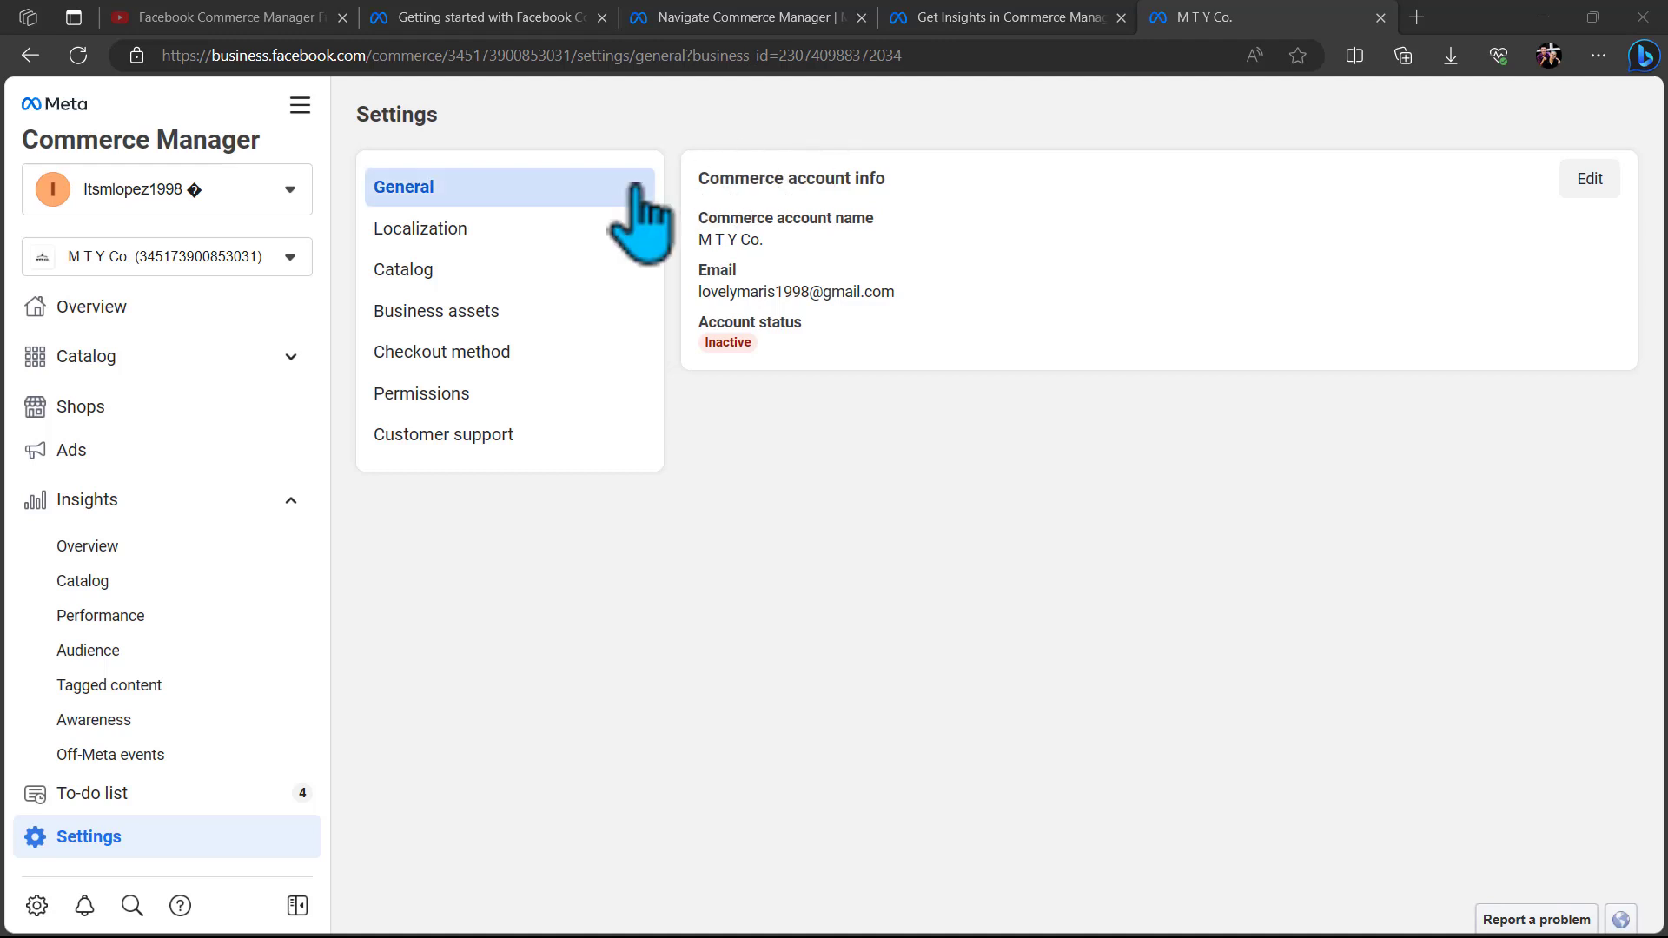
Edit the commerce account info and save the seller email setting.
{"action": "left_click", "coordinate": [1593, 184]}
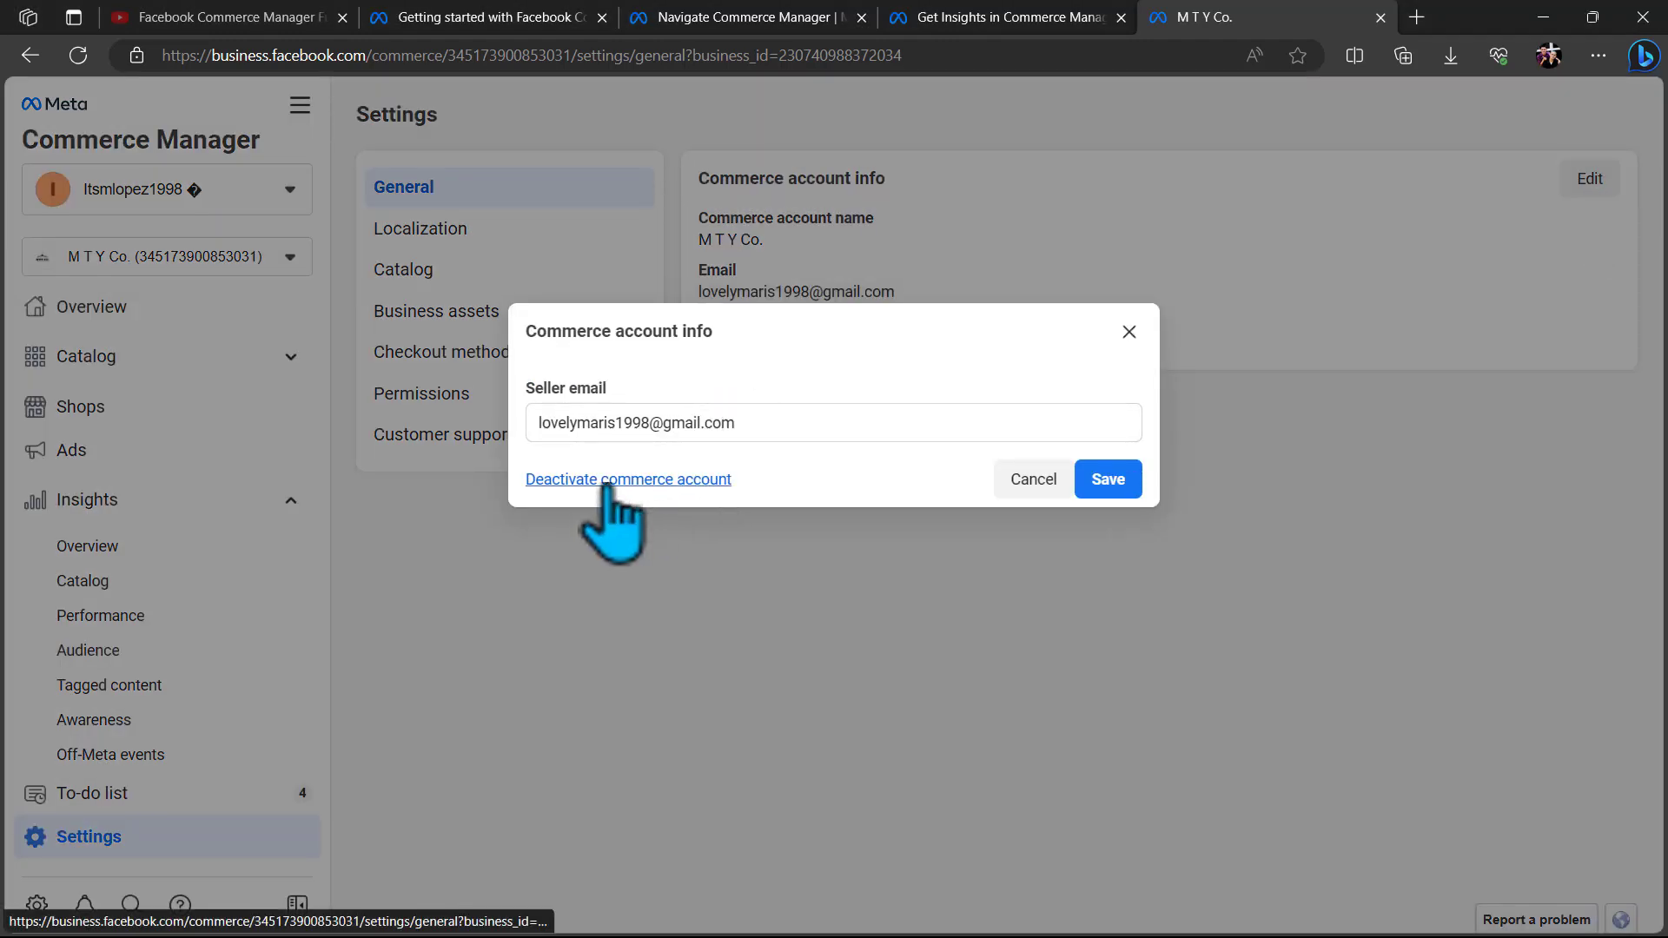
{"action": "left_click", "coordinate": [1112, 485]}
{"action": "left_click", "coordinate": [526, 234]}
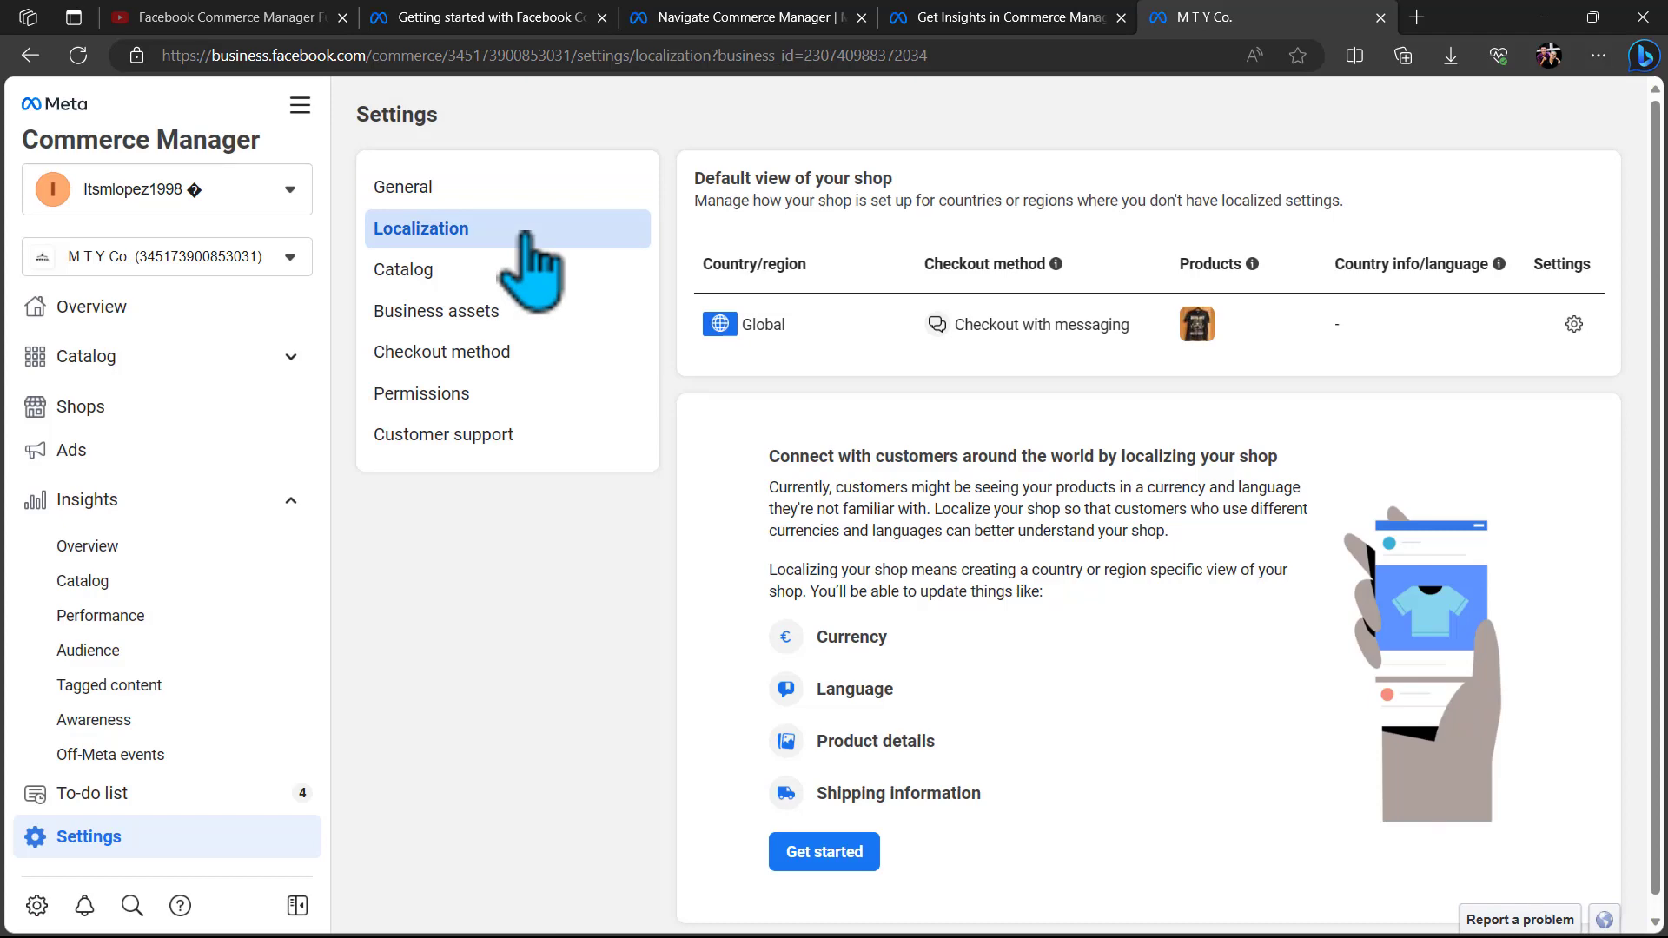
Start localizing the shop by adding Canada as a country, then view the Catalog settings.
{"action": "left_click", "coordinate": [823, 851]}
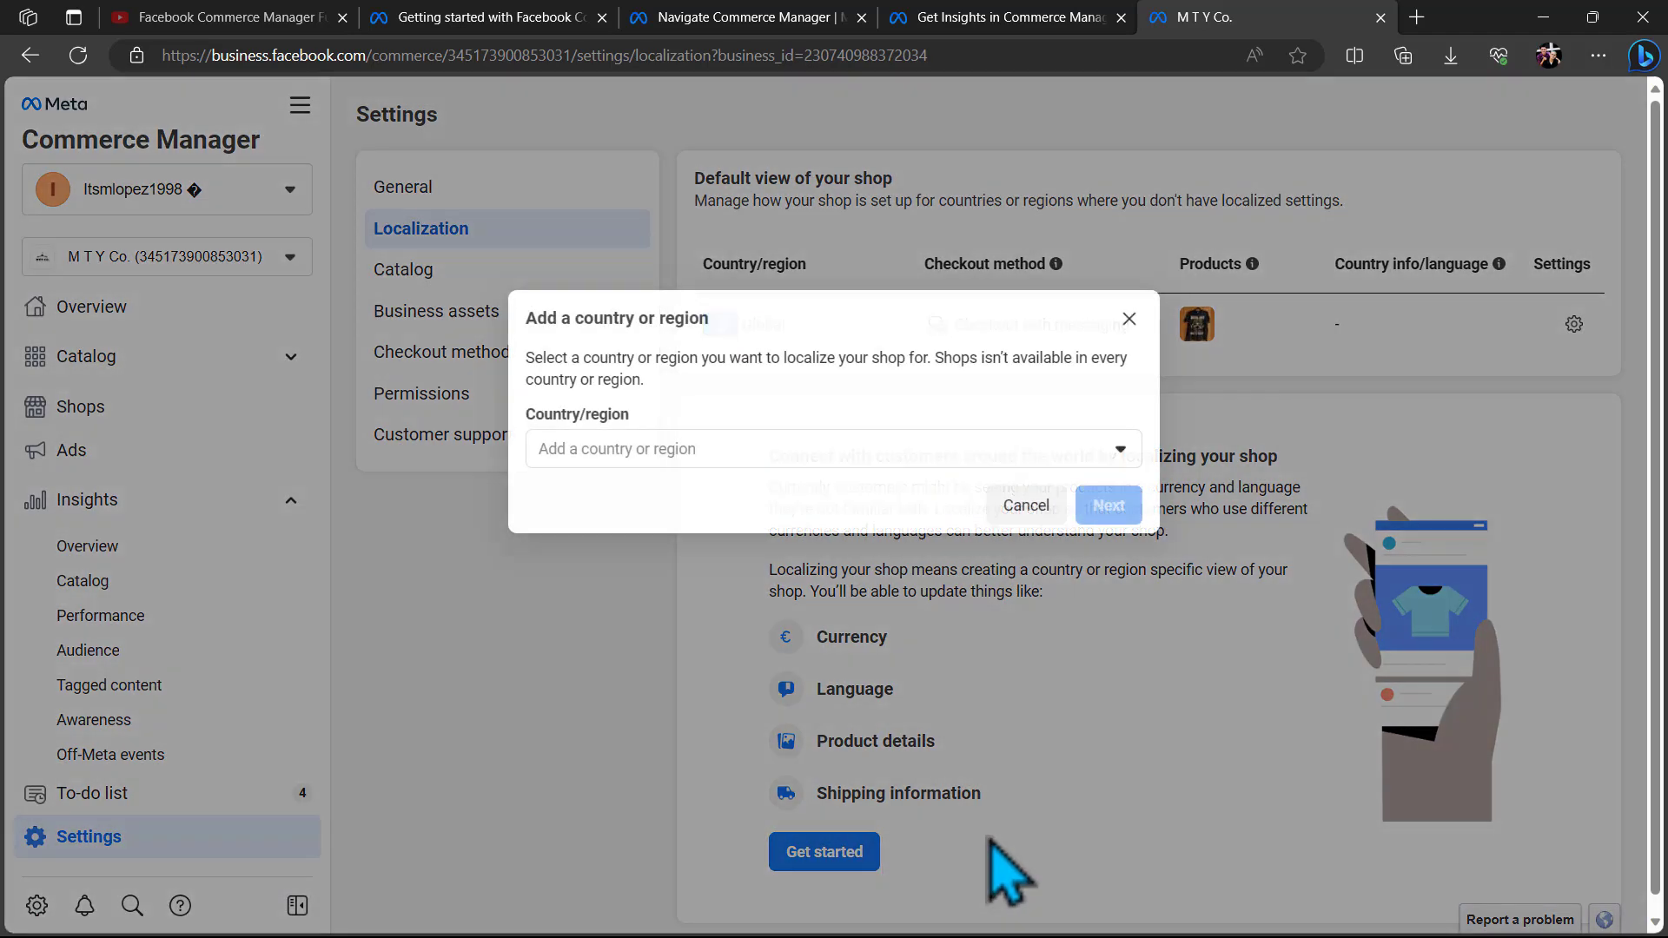
{"action": "left_click", "coordinate": [899, 457]}
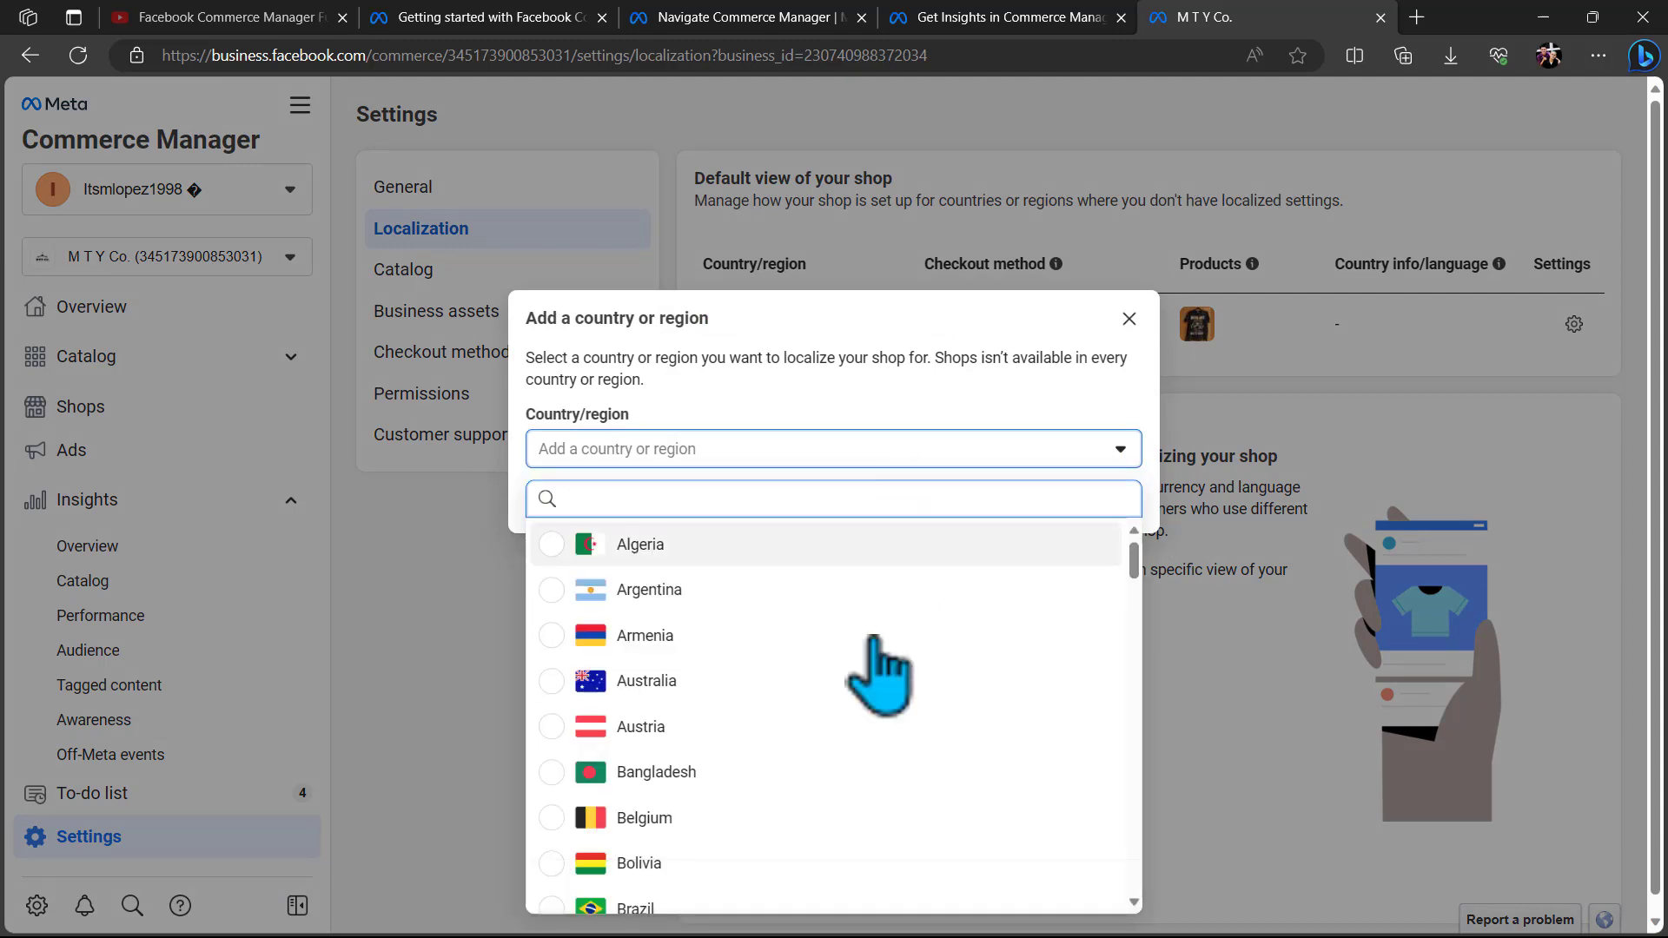
{"action": "scroll", "coordinate": [899, 756], "scroll_direction": "down", "scroll_amount": 2}
{"action": "scroll", "coordinate": [895, 726], "scroll_direction": "down", "scroll_amount": 3}
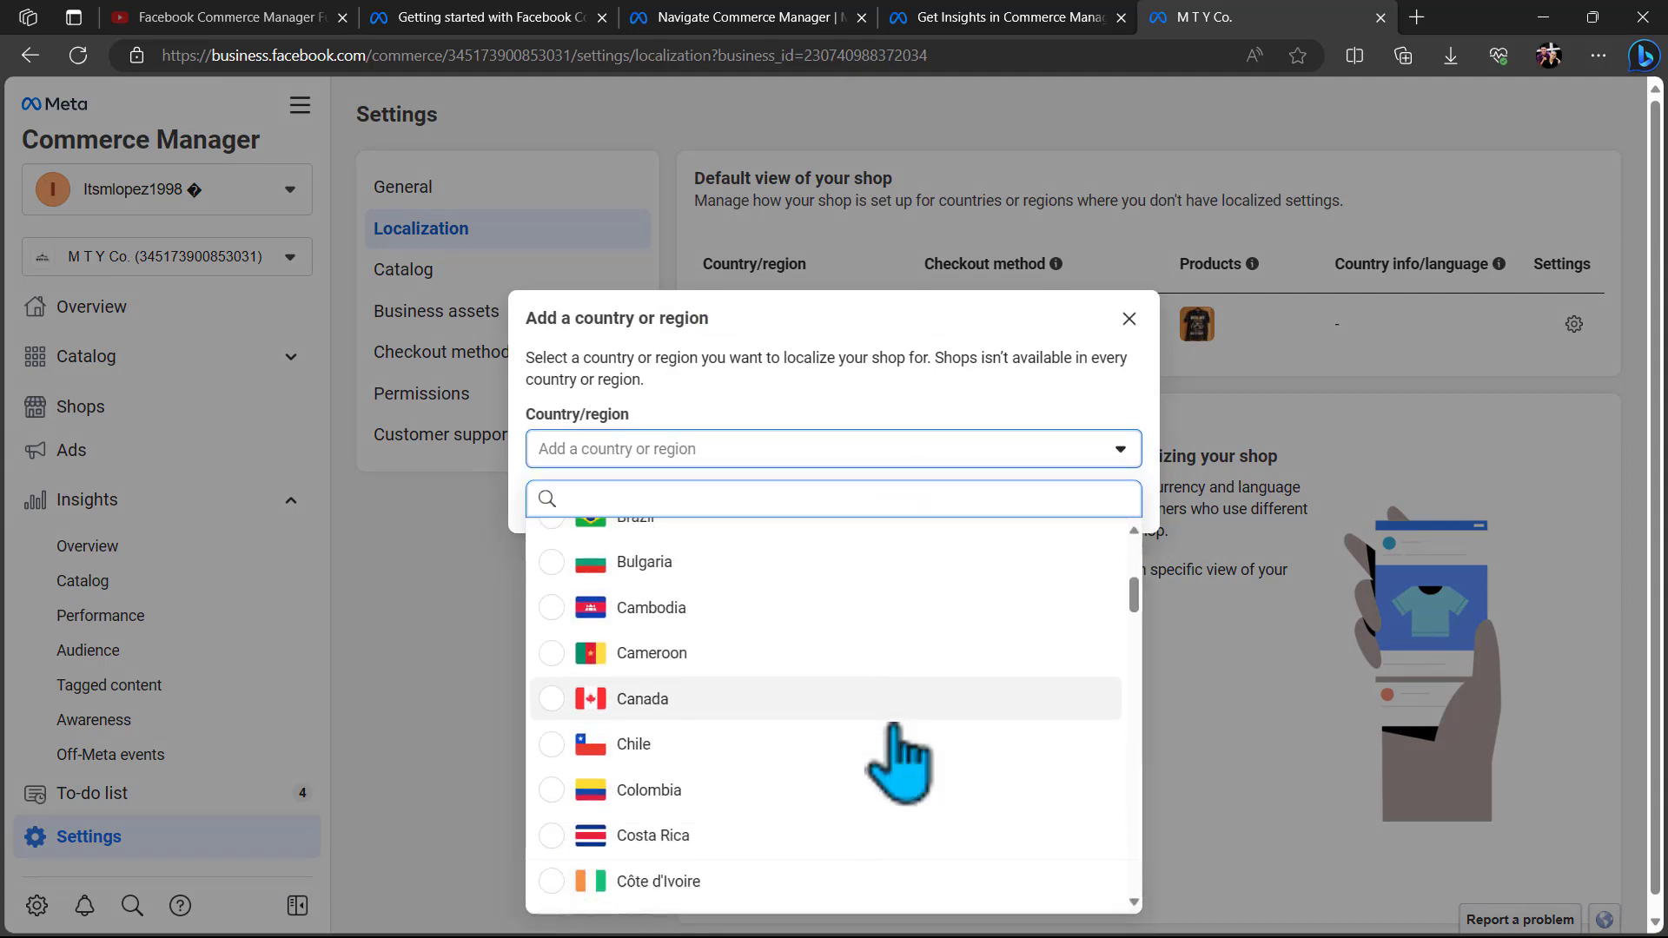
{"action": "left_click", "coordinate": [905, 687]}
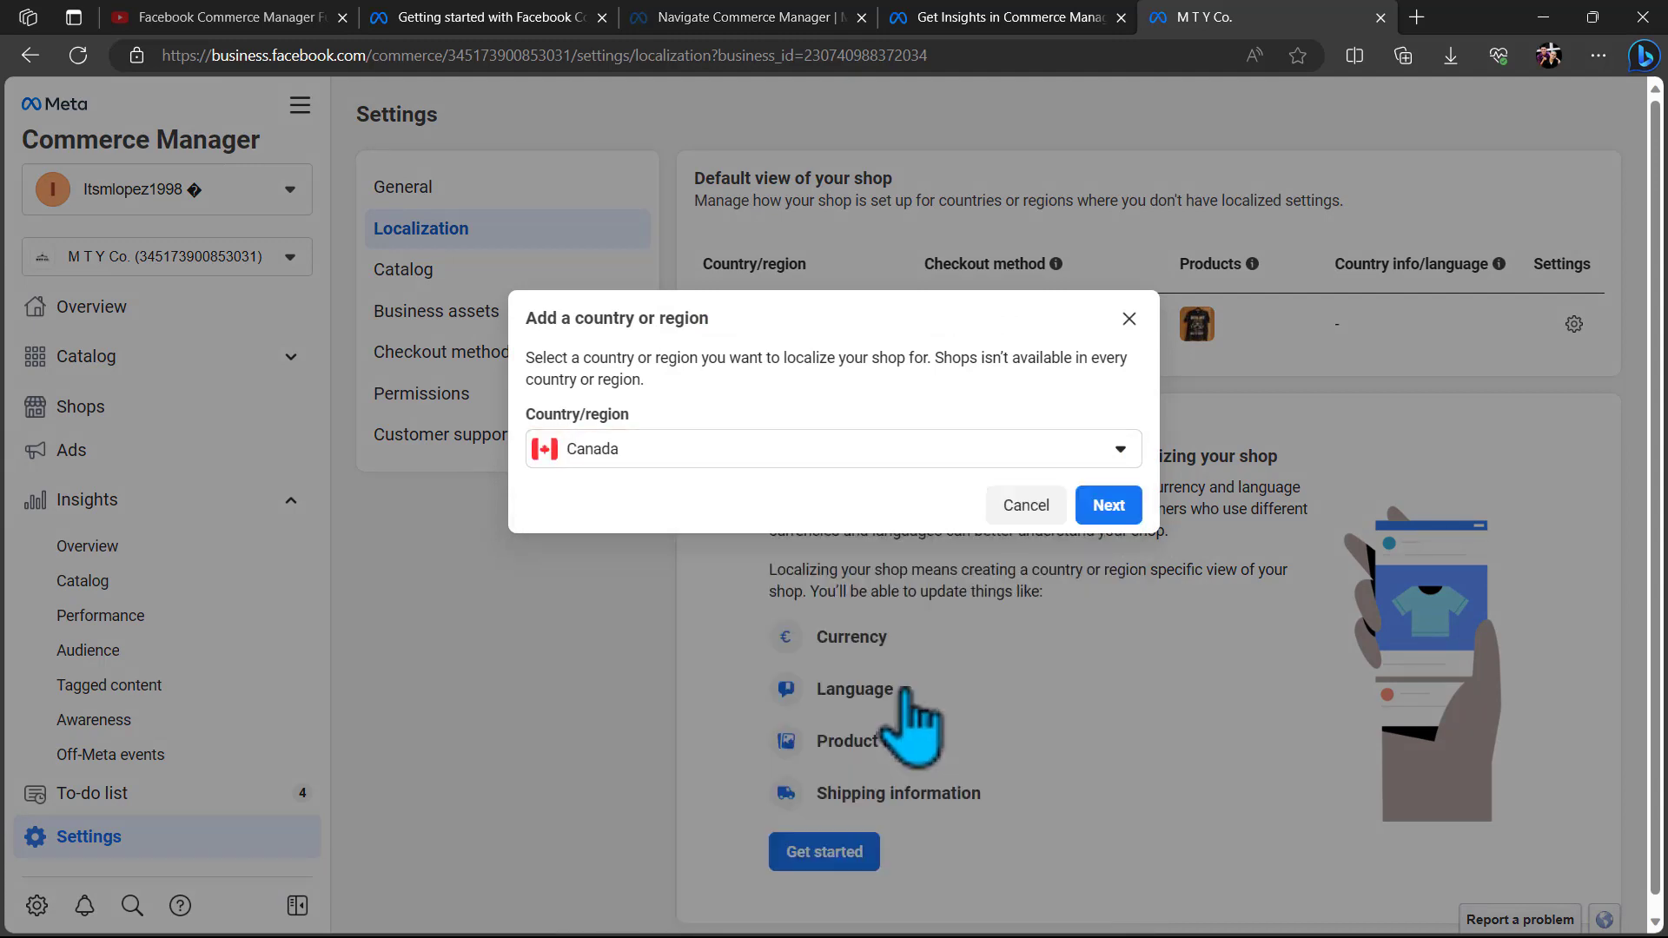
{"action": "left_click", "coordinate": [1109, 506]}
{"action": "left_click", "coordinate": [502, 271]}
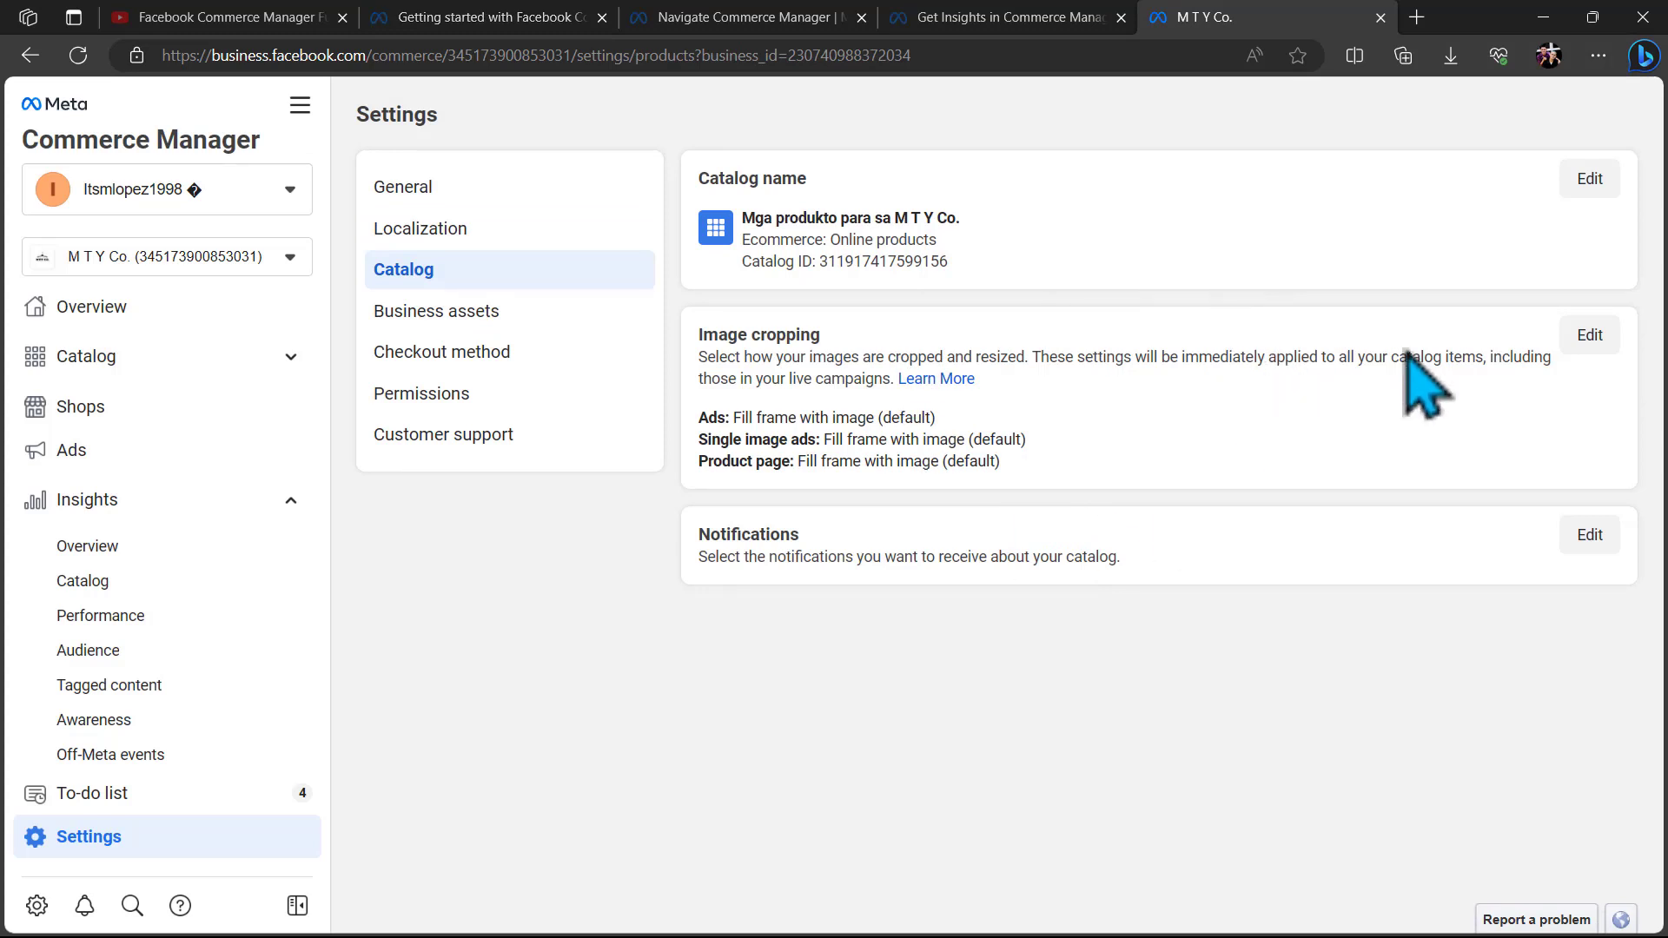
Preview the product page image cropping options and notification options without saving, then view Business assets.
{"action": "left_click", "coordinate": [1590, 336]}
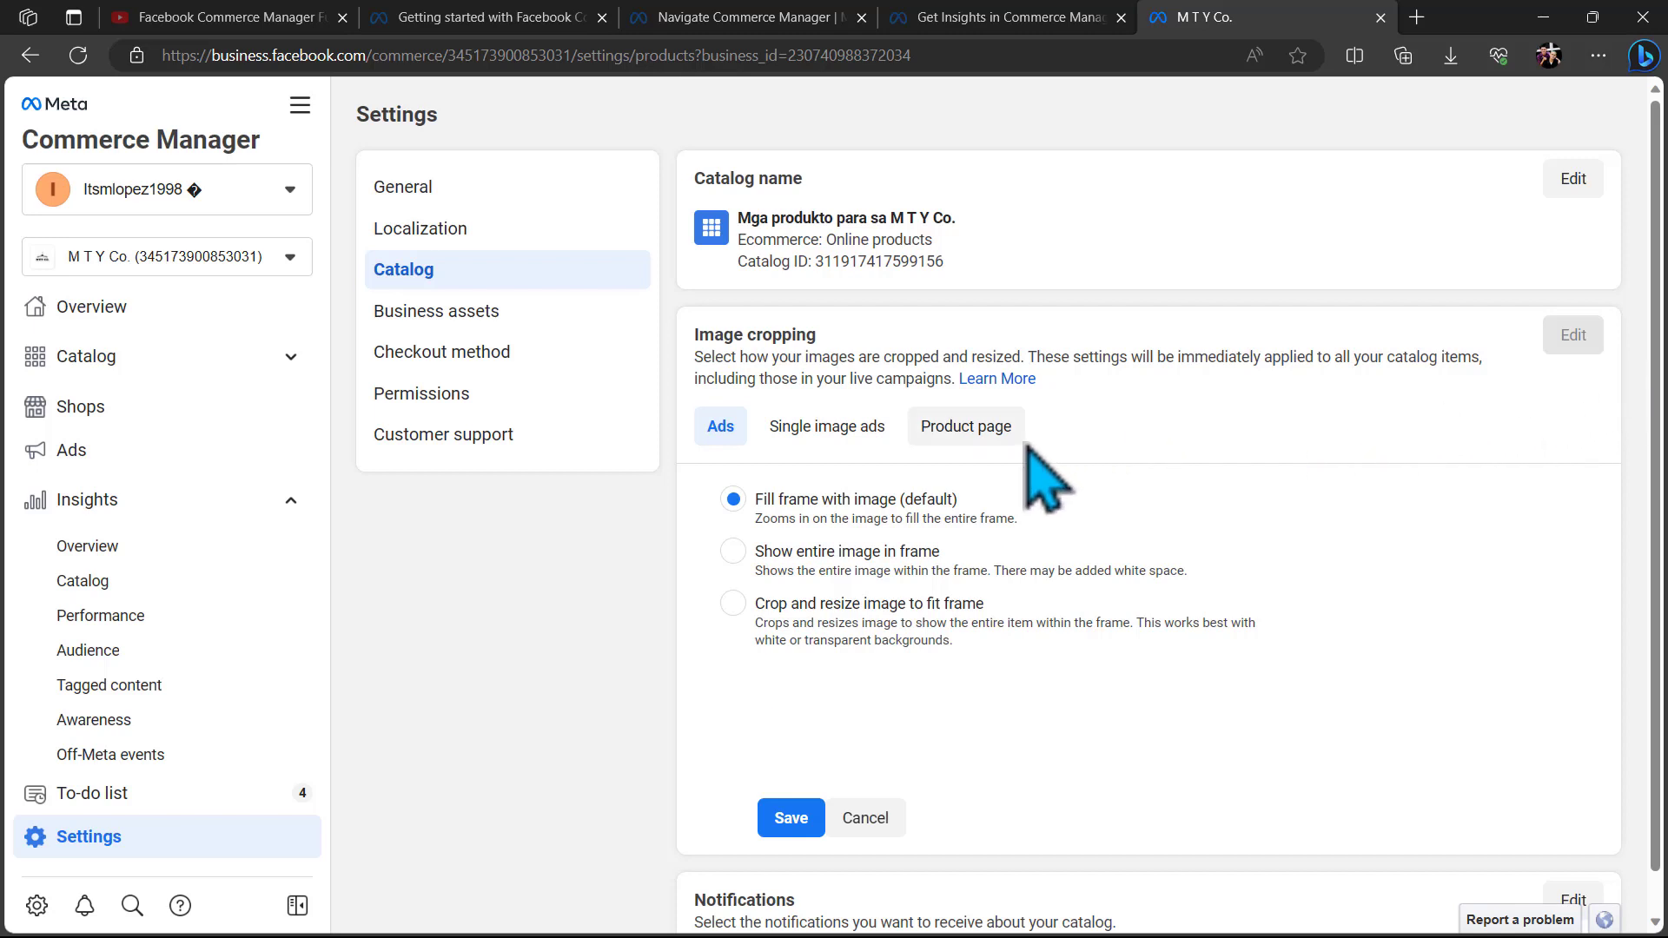
{"action": "left_click", "coordinate": [963, 427]}
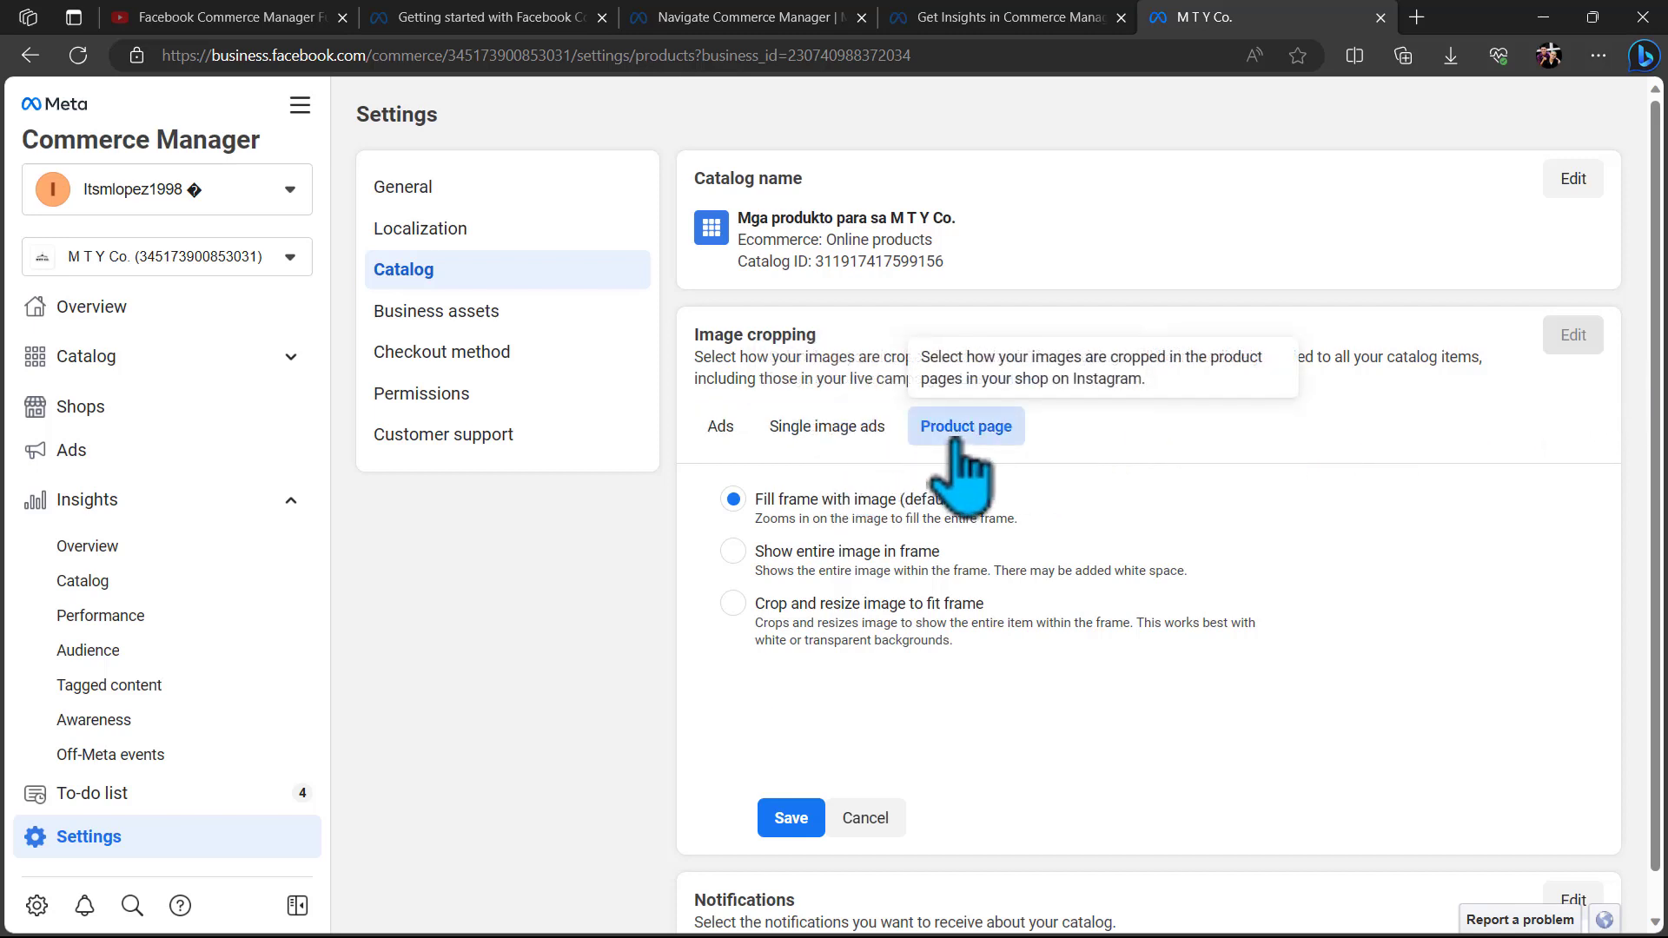
{"action": "left_click", "coordinate": [733, 551]}
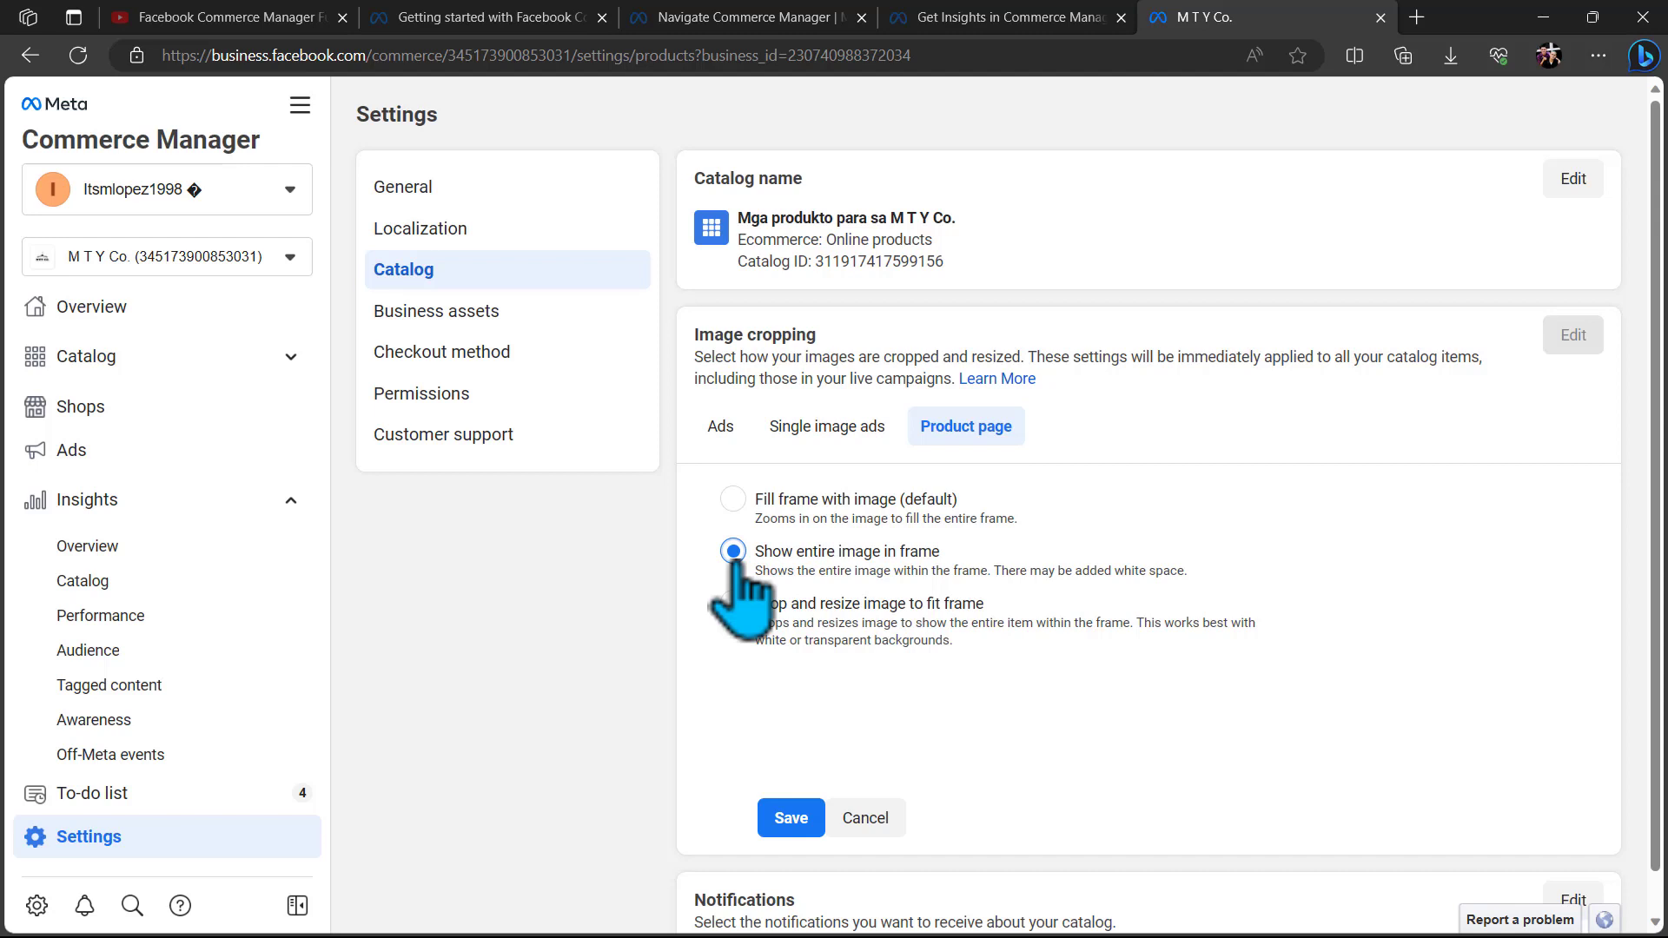
{"action": "left_click", "coordinate": [734, 603]}
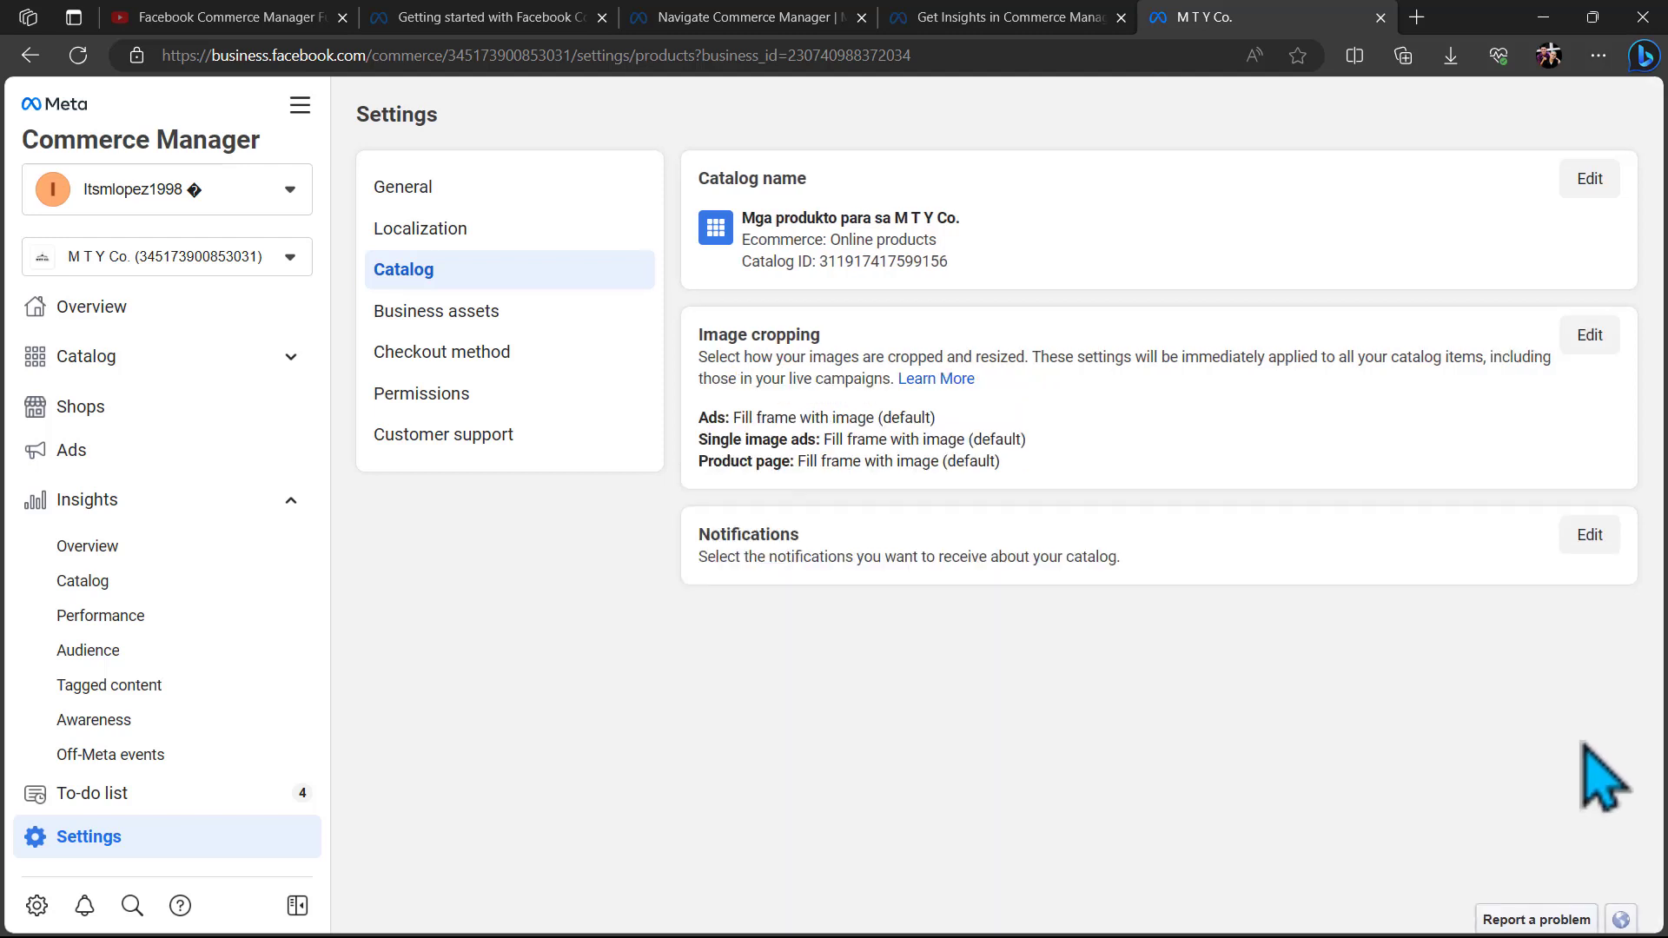
{"action": "left_click", "coordinate": [1590, 534]}
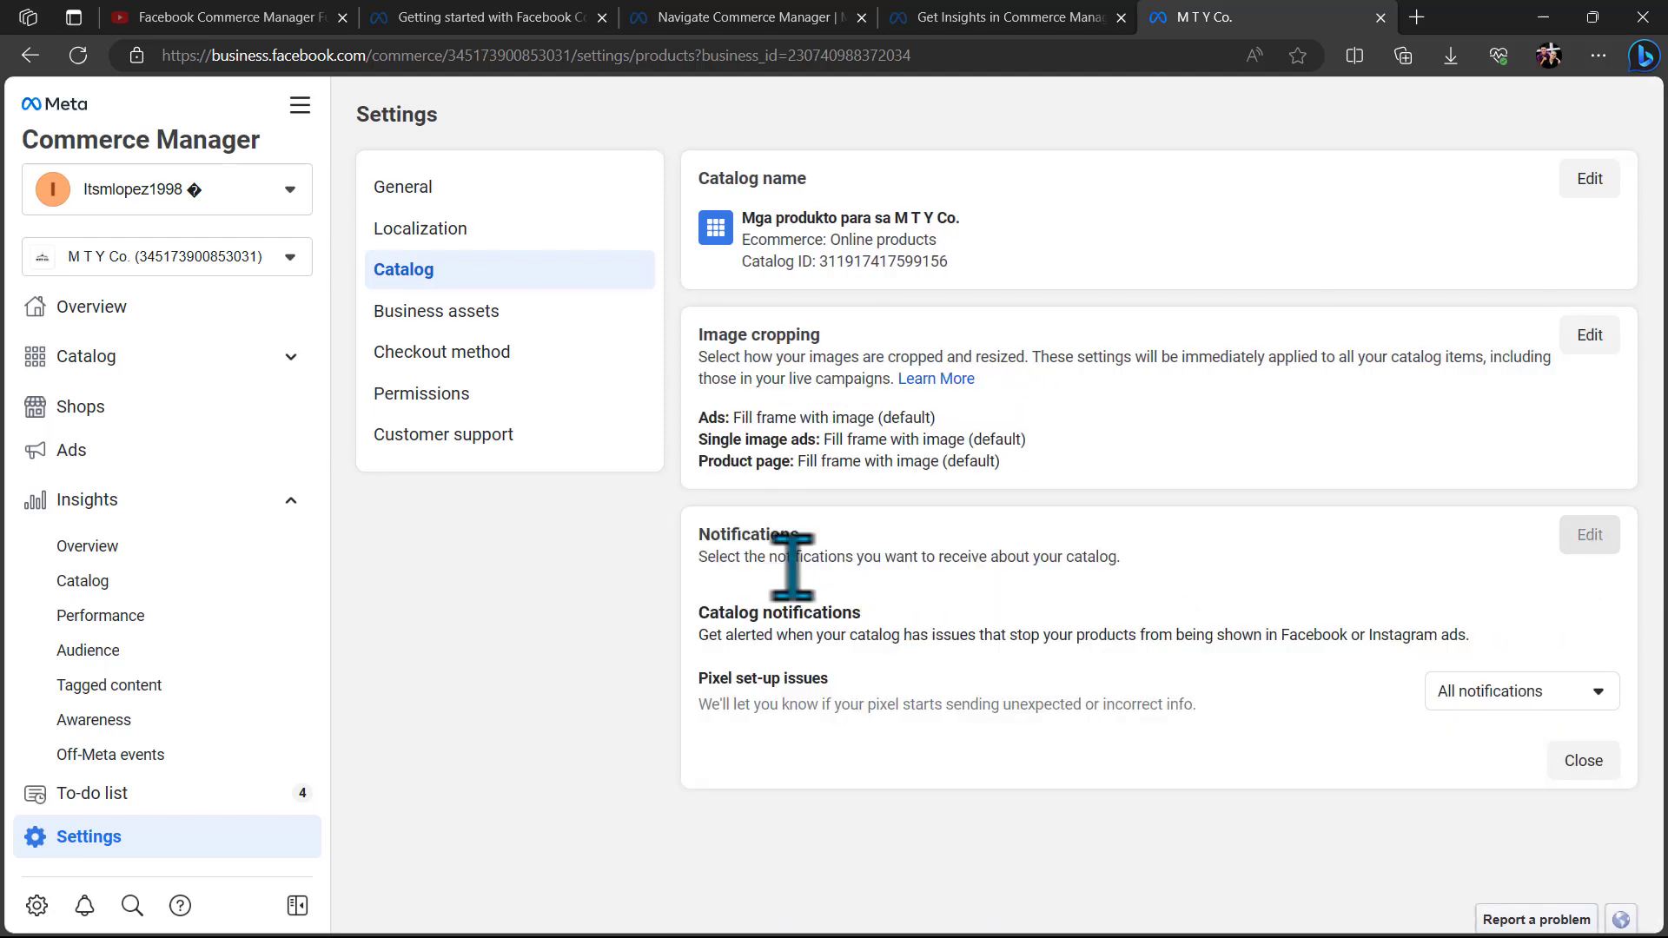
{"action": "left_click", "coordinate": [526, 319]}
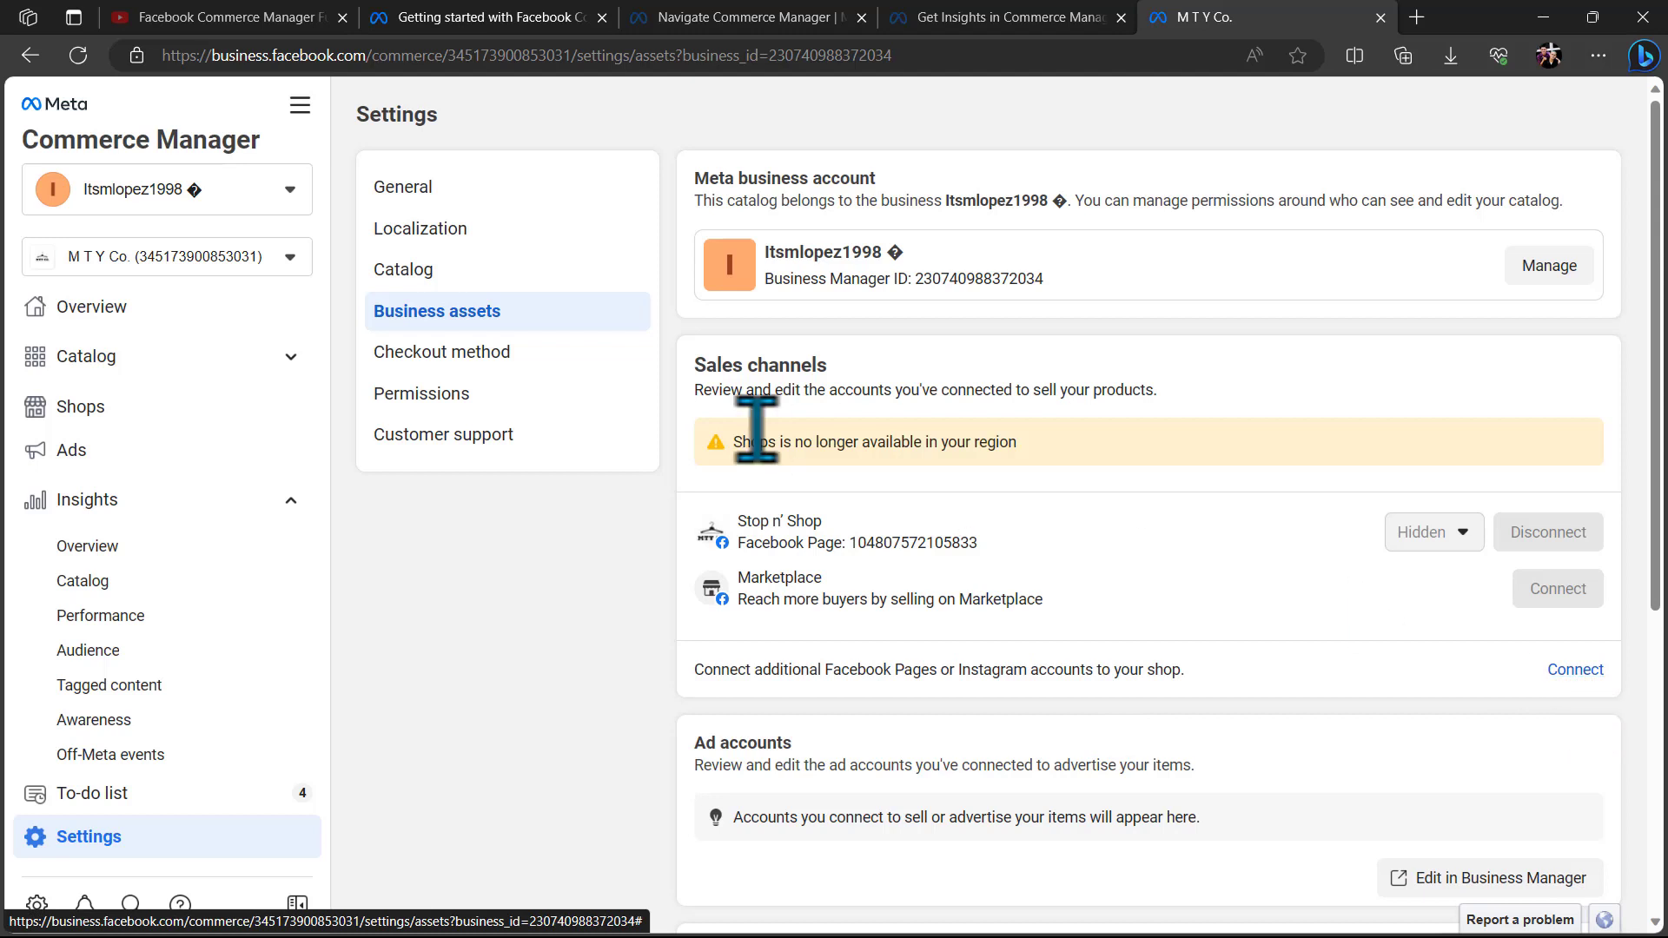
Review the Checkout method, Permissions and Customer support settings pages.
{"action": "left_click", "coordinate": [610, 408]}
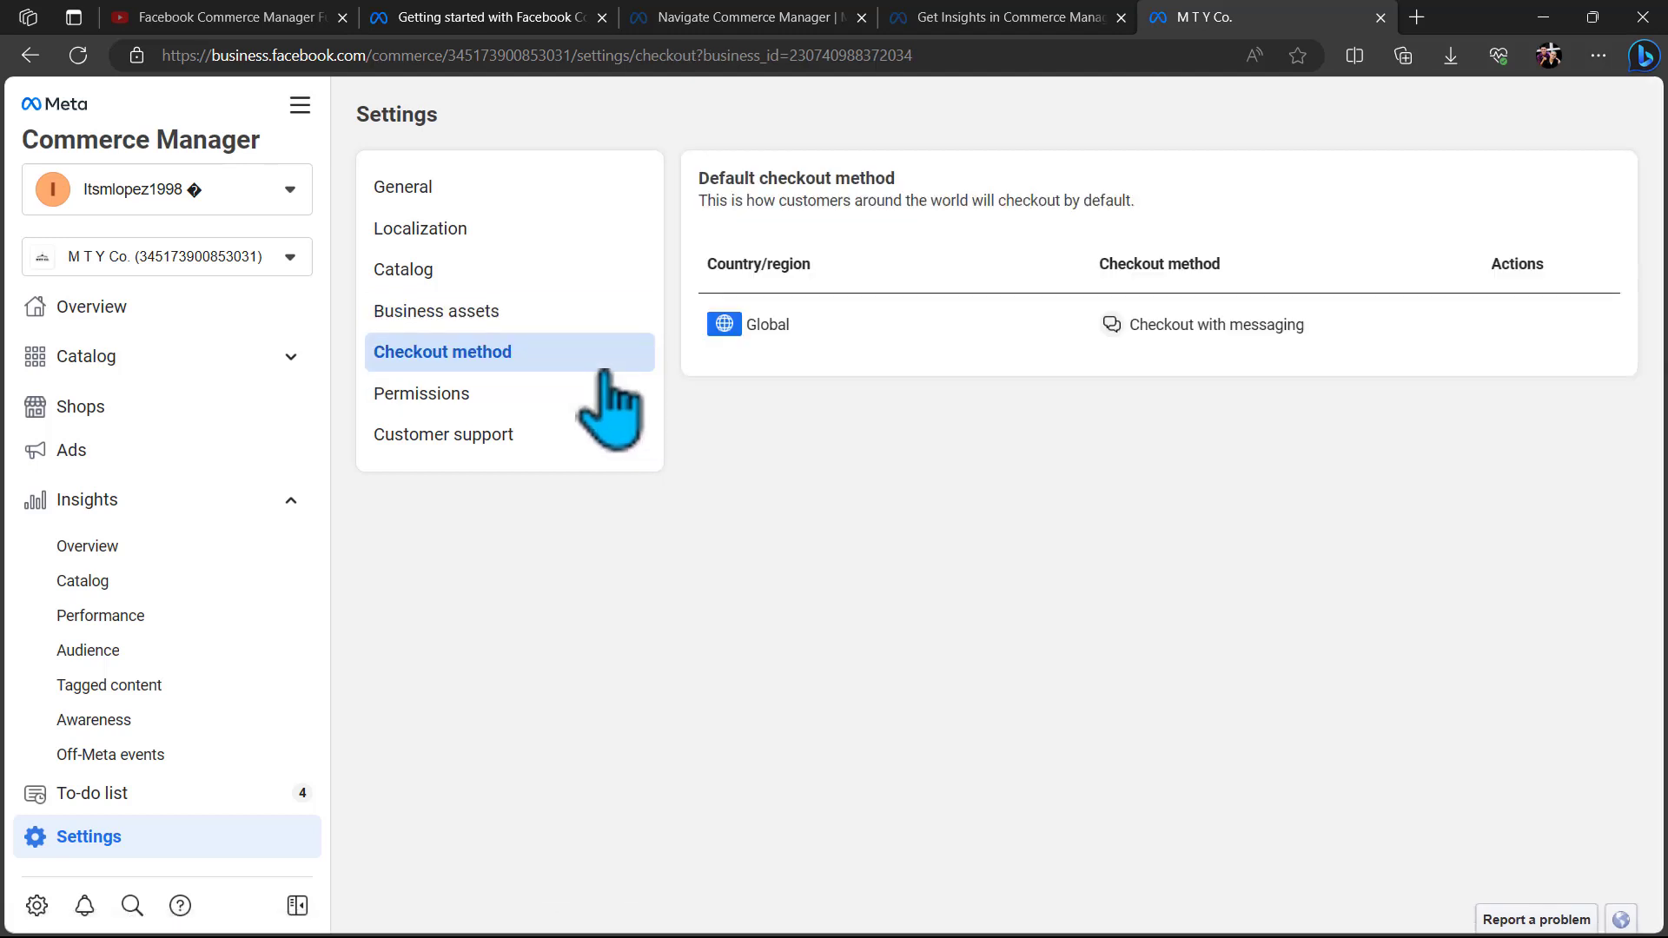
{"action": "left_click", "coordinate": [615, 404]}
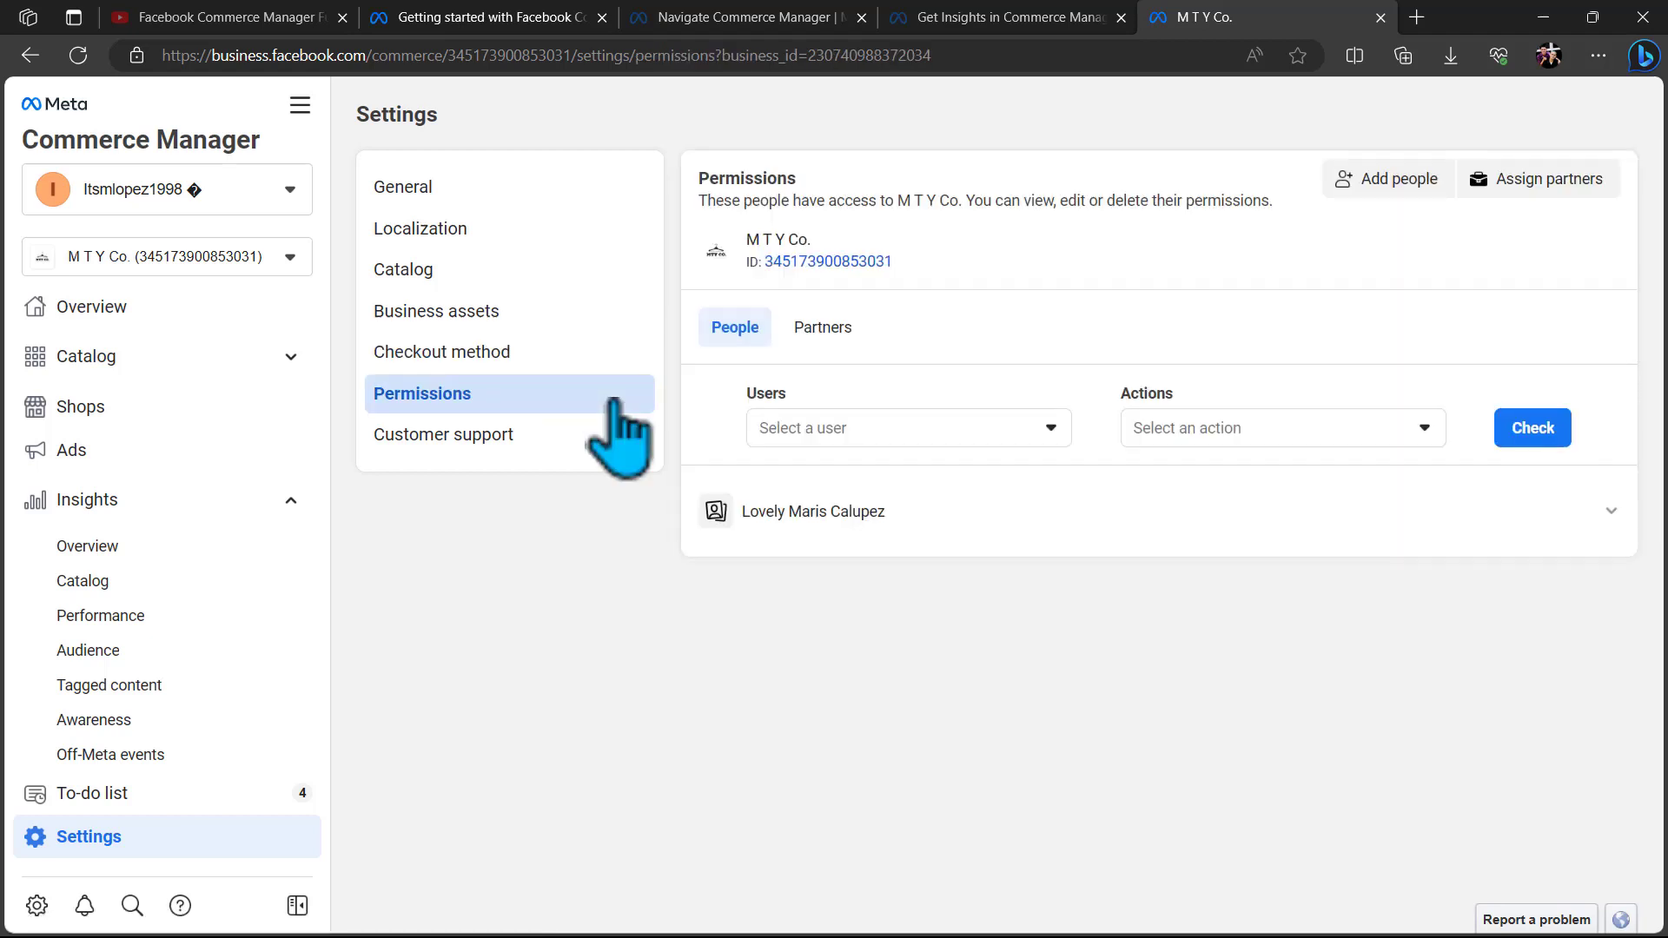
{"action": "left_click", "coordinate": [537, 437]}
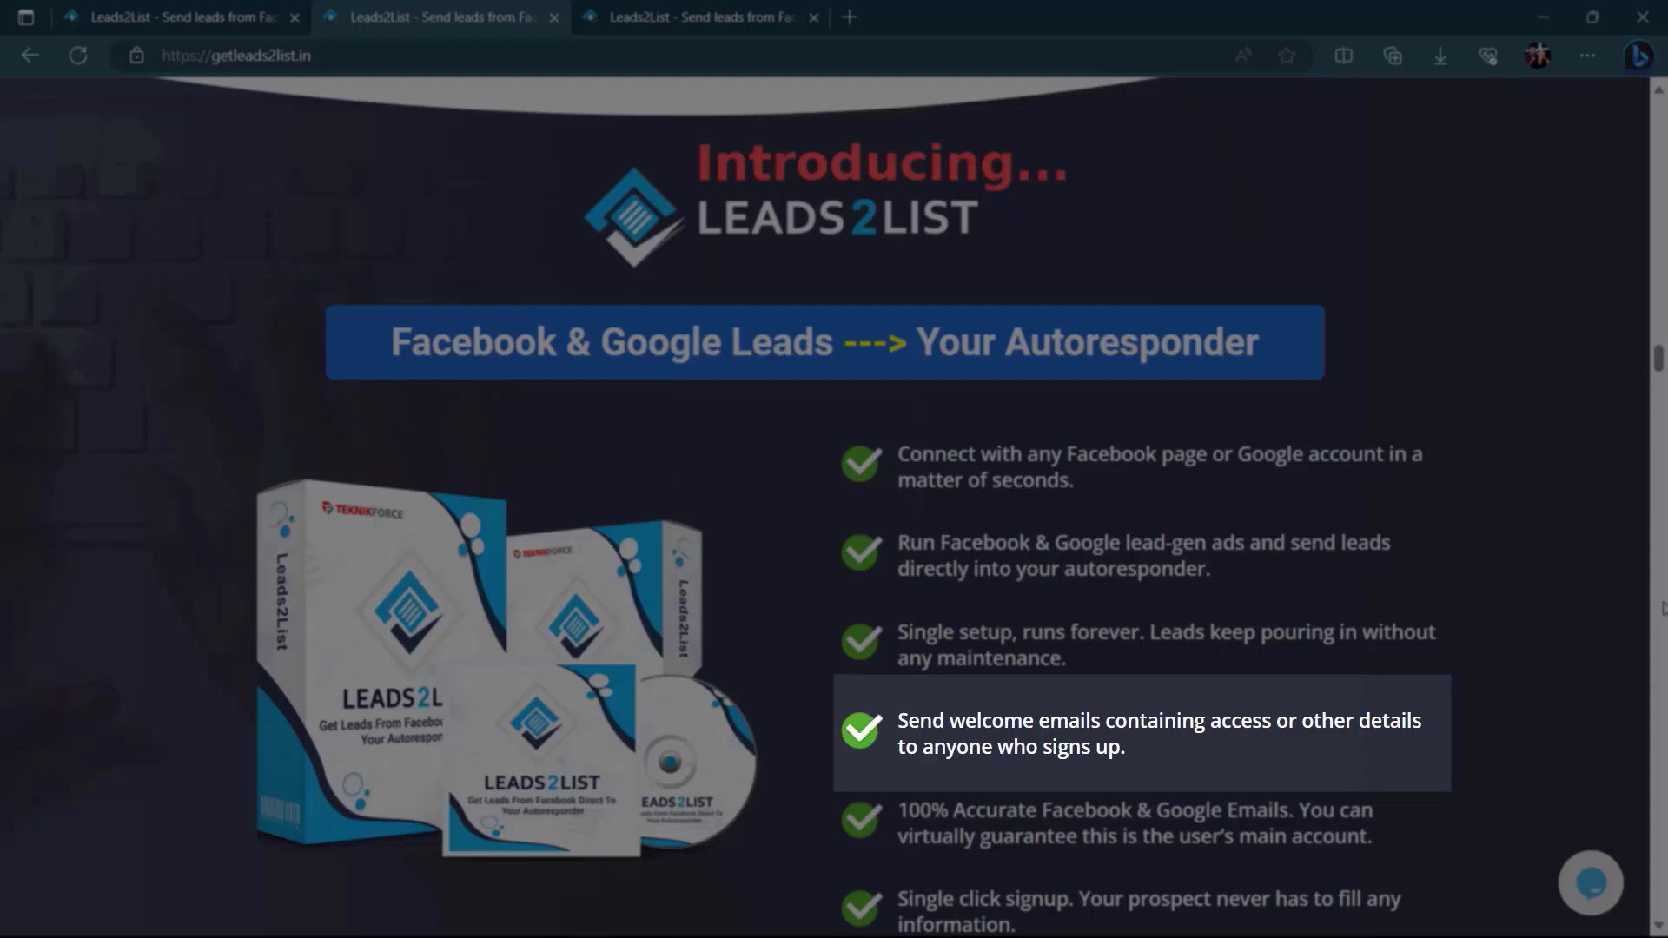
{"action": "scroll", "coordinate": [1660, 608], "scroll_direction": "down", "scroll_amount": 1}
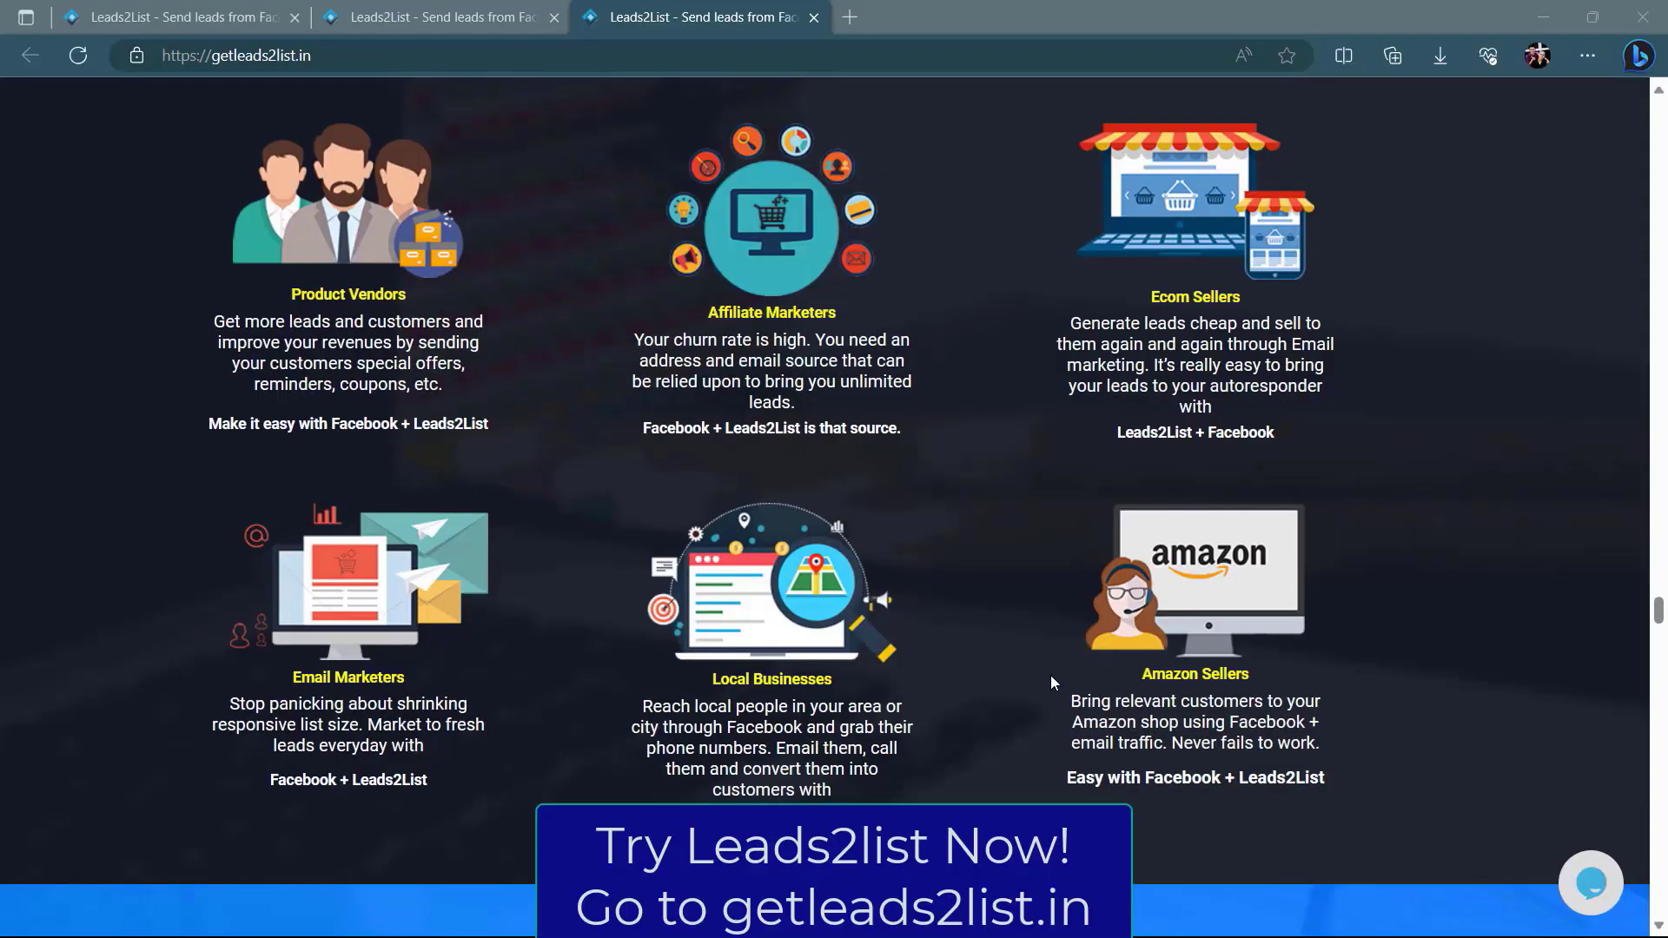
{"action": "scroll", "coordinate": [1050, 675], "scroll_direction": "down", "scroll_amount": 3}
{"action": "scroll", "coordinate": [1050, 676], "scroll_direction": "down", "scroll_amount": 6}
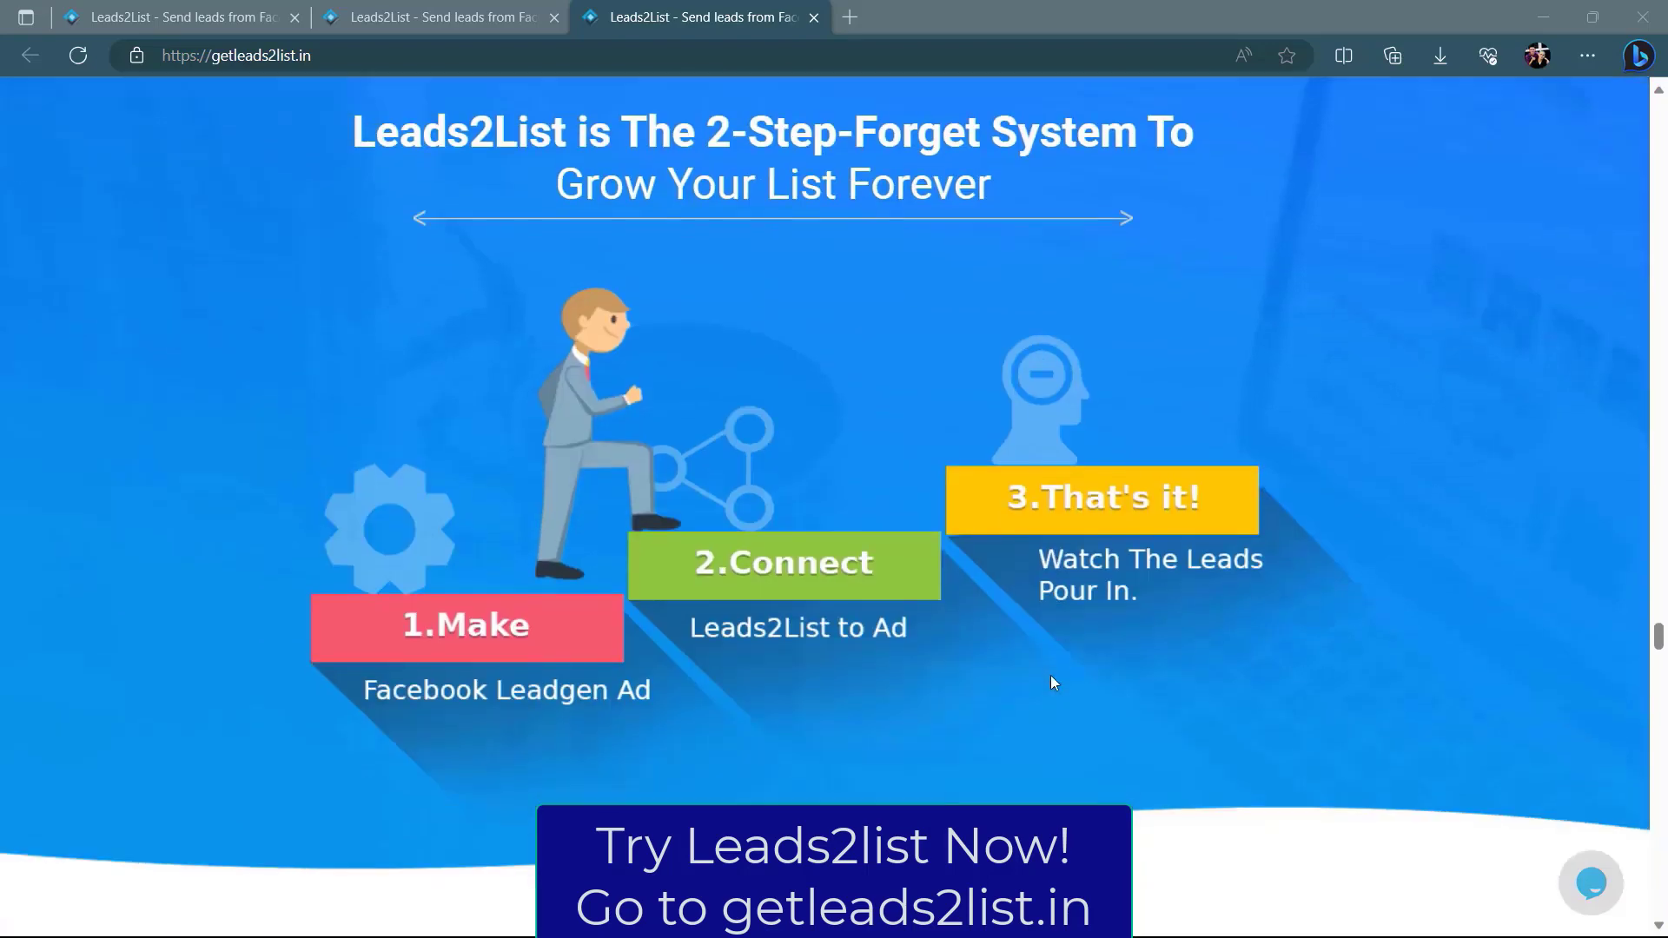
{"action": "scroll", "coordinate": [1051, 676], "scroll_direction": "down", "scroll_amount": 5}
{"action": "left_click", "coordinate": [95, 9]}
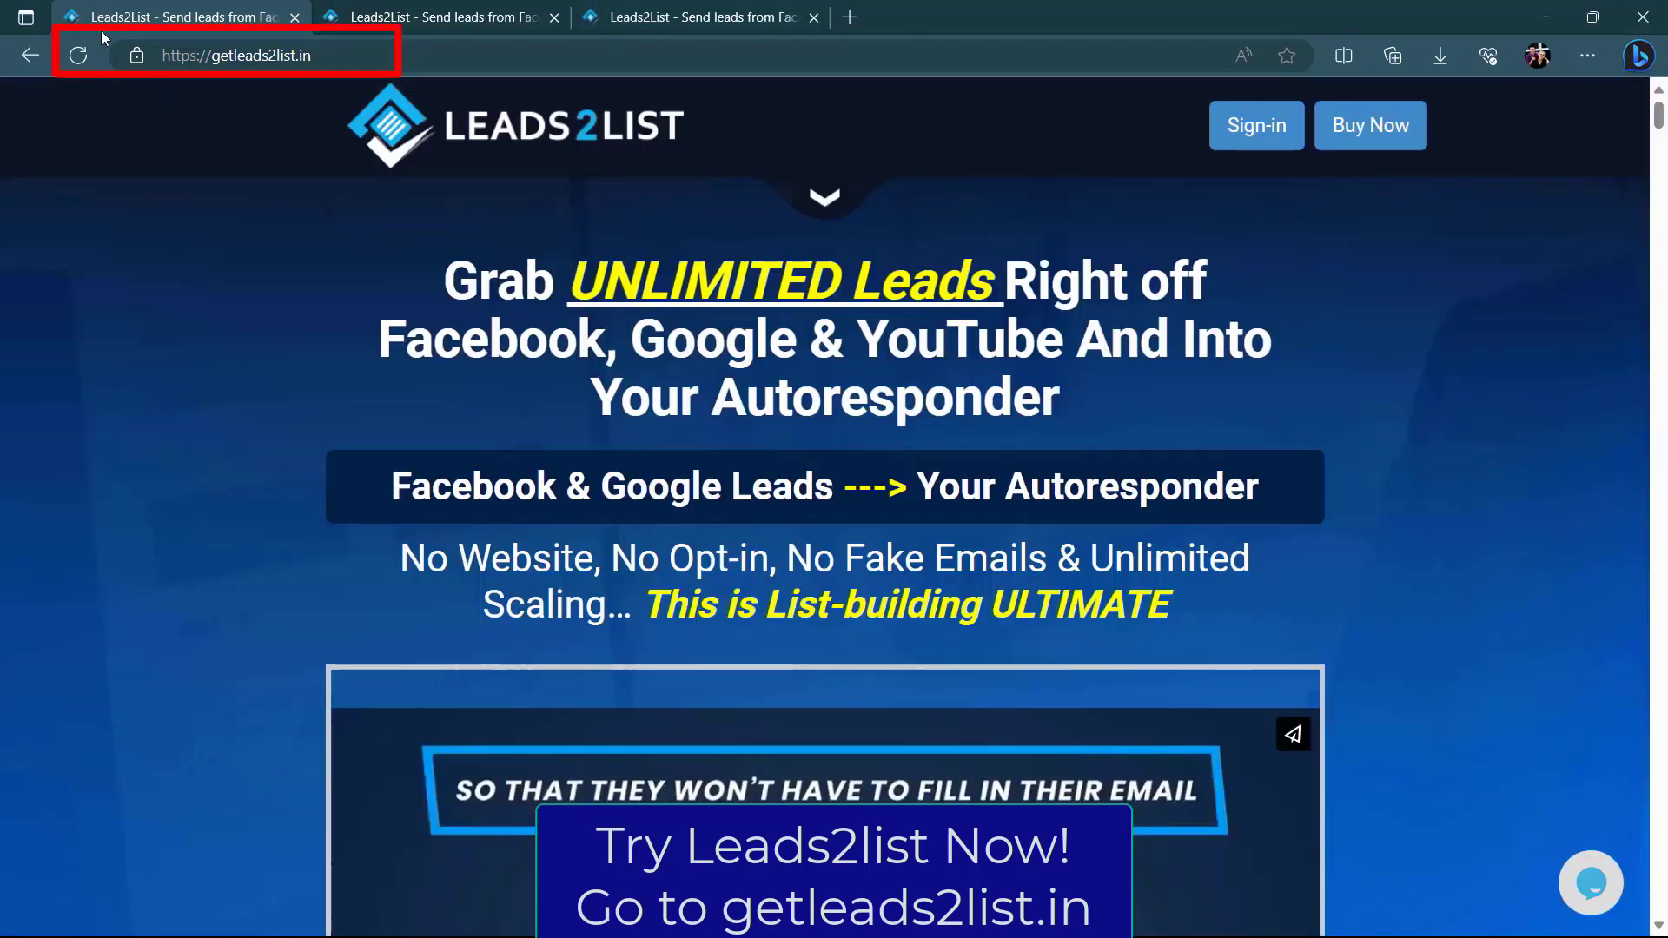